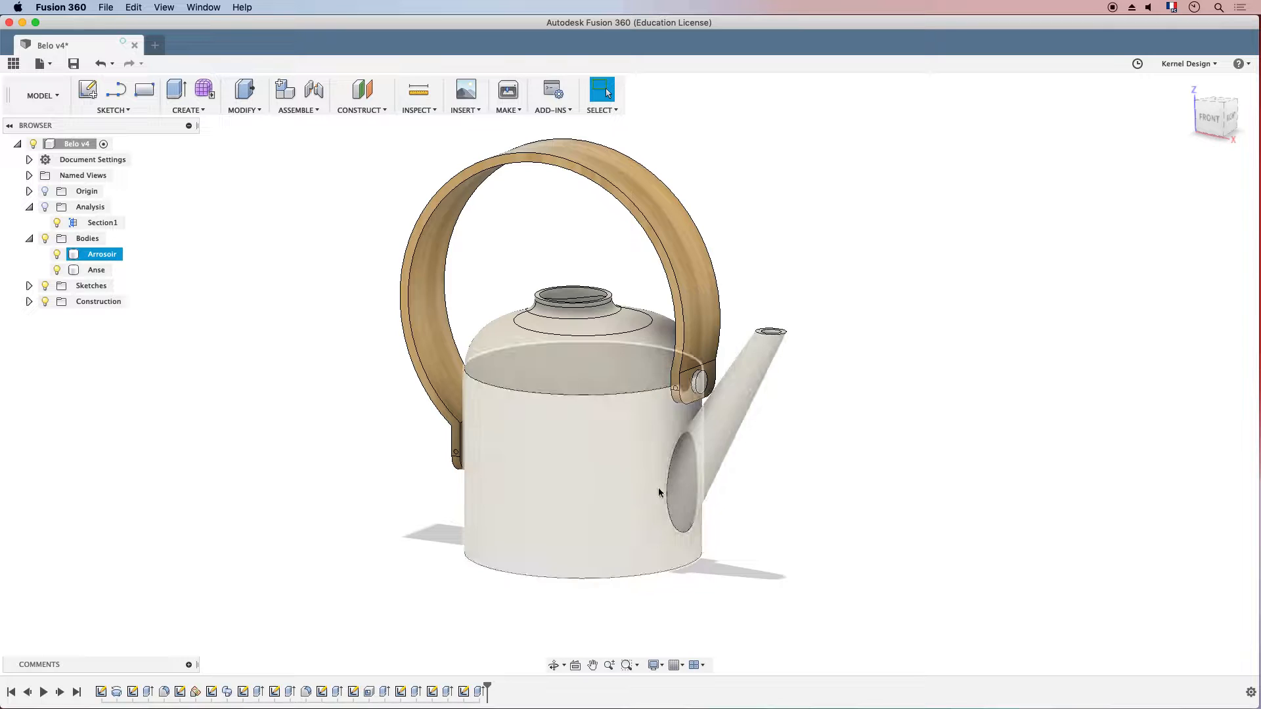
Show the section analysis of the watering can to examine its hollow body, spout and handle.
left_click(261, 343)
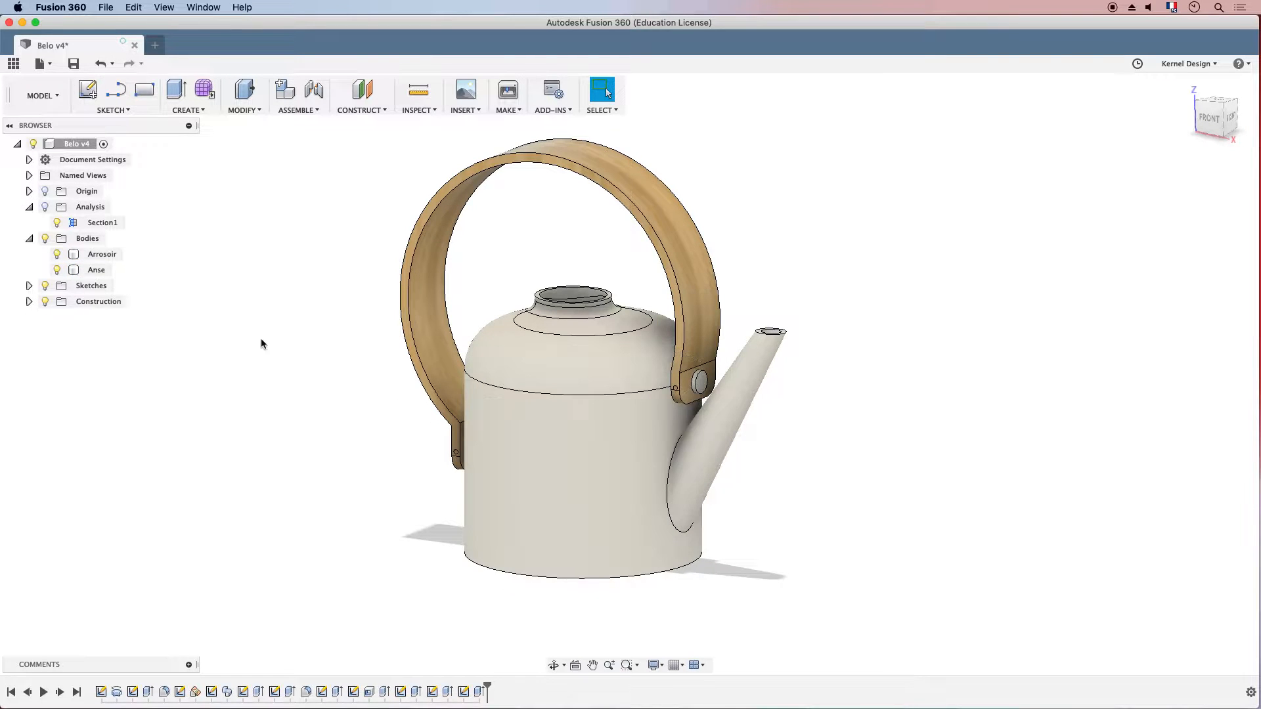
left_click(45, 207)
left_click(494, 522)
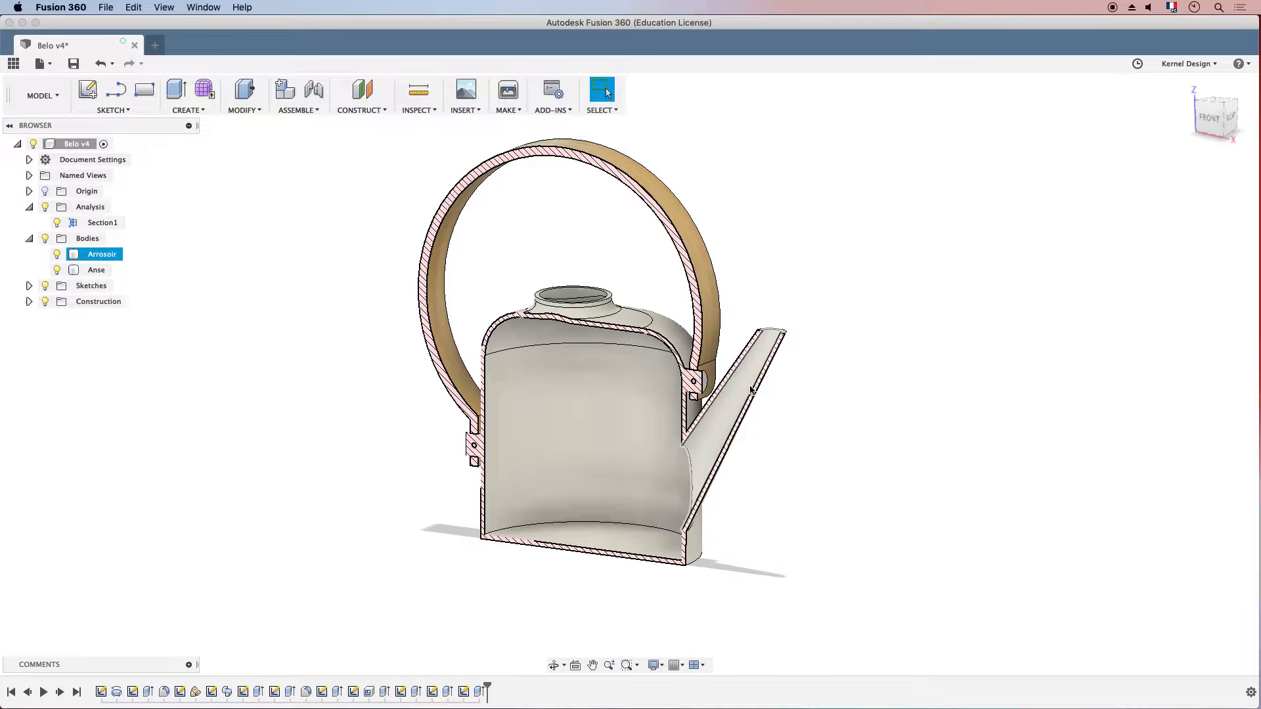
Create a new design, start a sketch on the vertical YZ plane and draw a 35 × 50 mm rectangle from the origin.
left_click(155, 46)
left_click(88, 89)
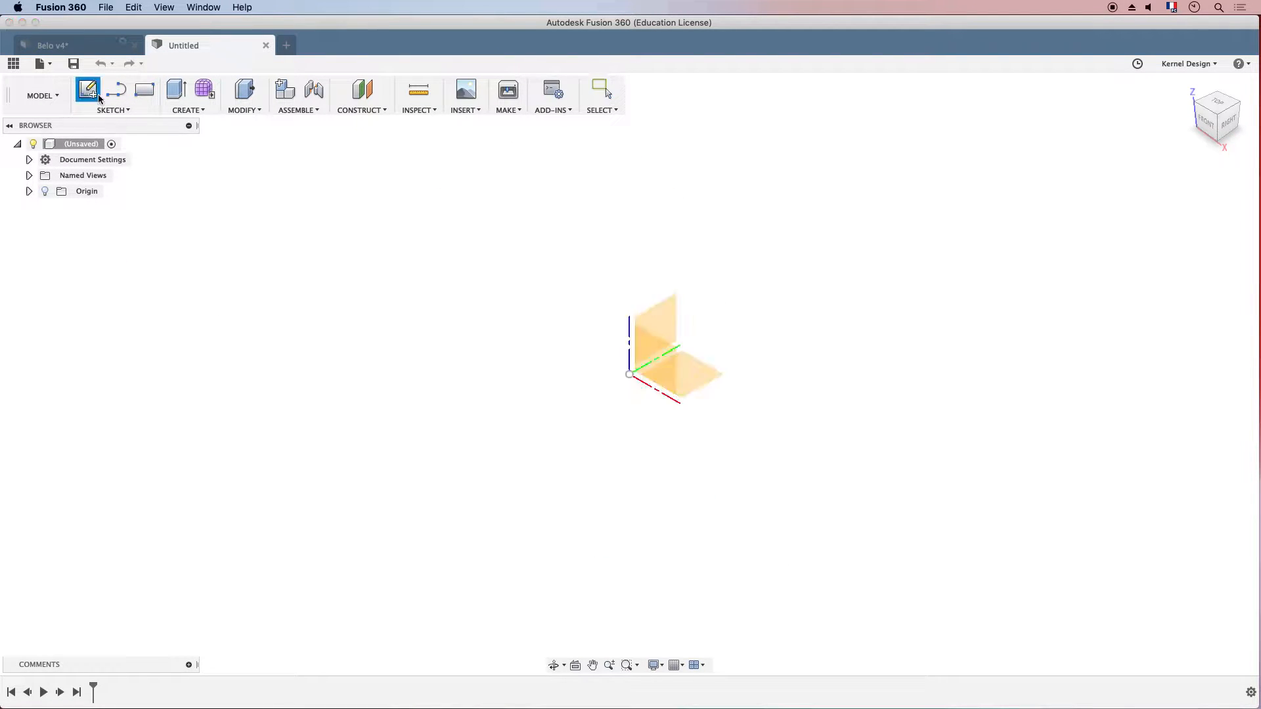
left_click(668, 323)
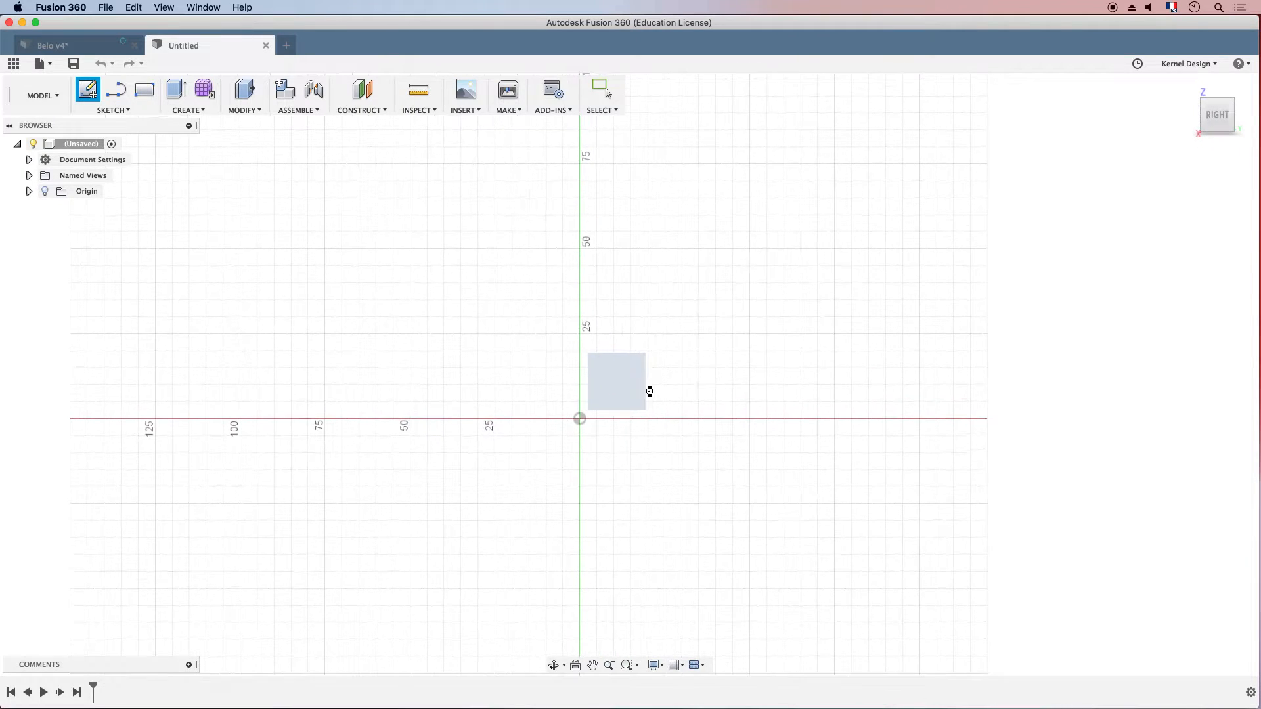
left_click(144, 90)
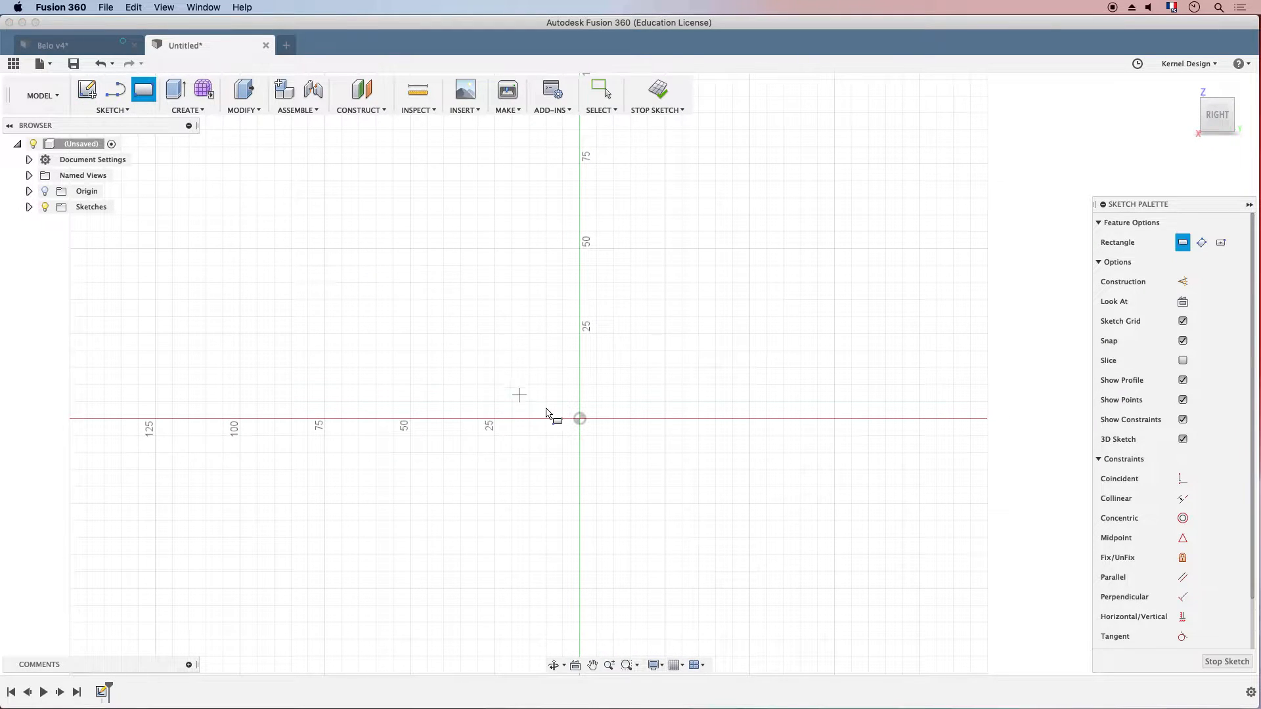
left_click(579, 419)
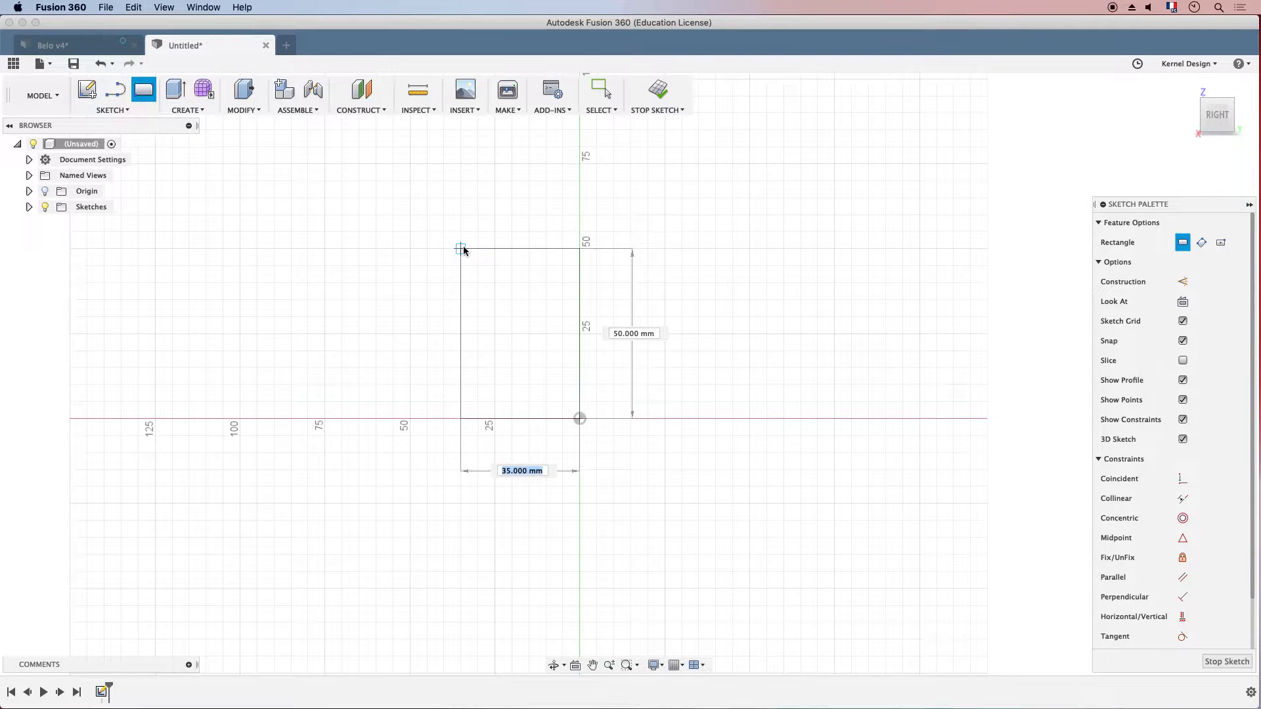
left_click(463, 249)
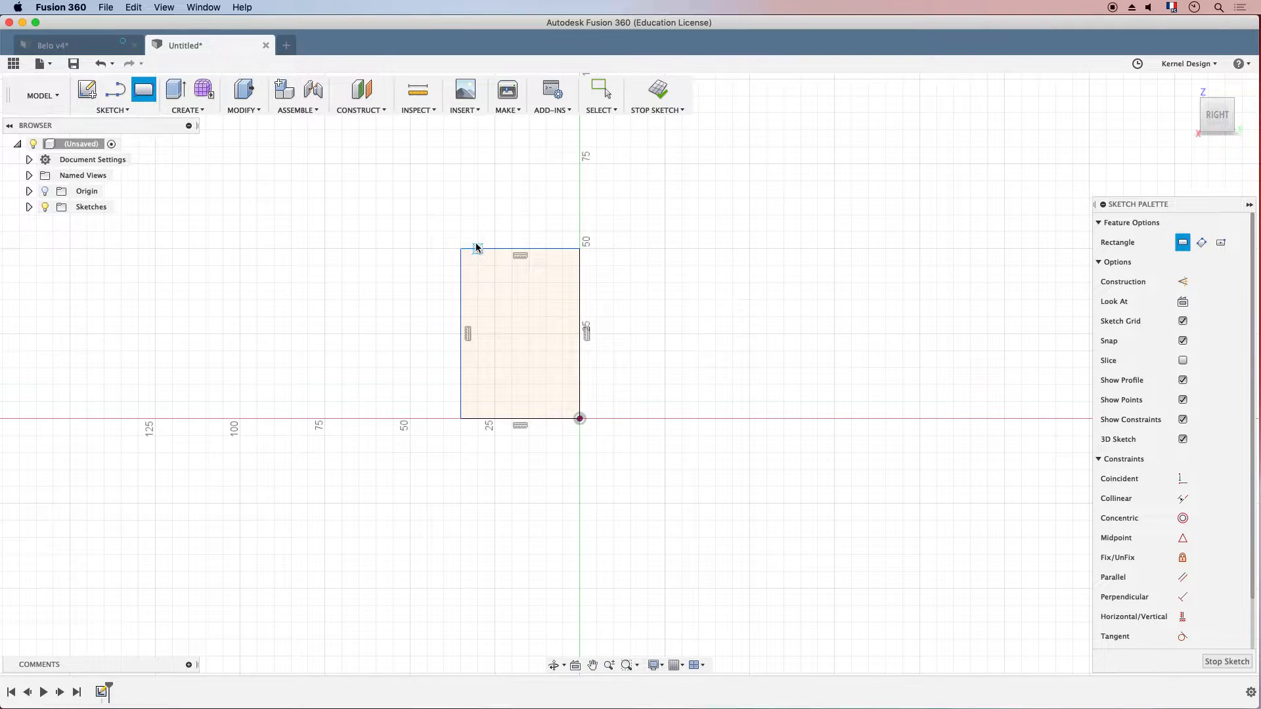
Draw a center-diameter circle centred on the rectangle's upper edge and passing through its outer upper corner.
left_click(112, 110)
mouse_move(131, 168)
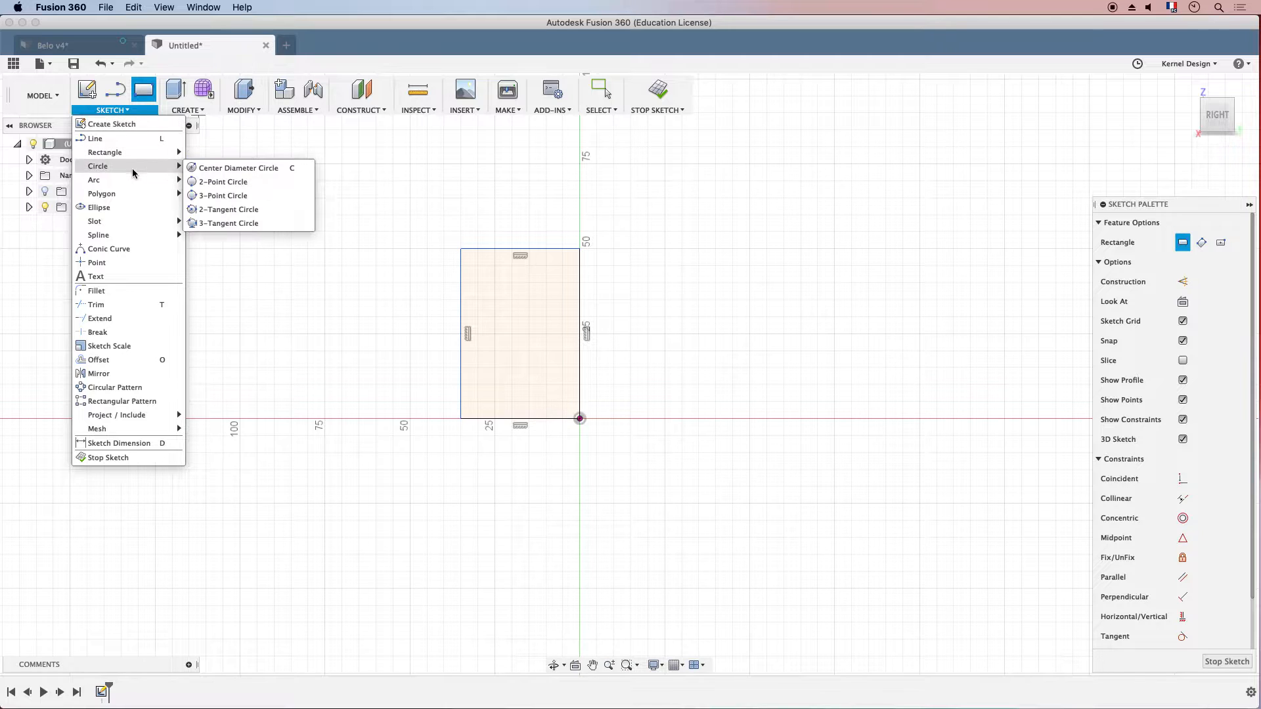
left_click(210, 168)
left_click(486, 248)
left_click(461, 249)
Draw connected lines from the circle's centre 7.5 mm up to its top, 27.5 mm across to the axis, and down to the rectangle's corner.
key("t")
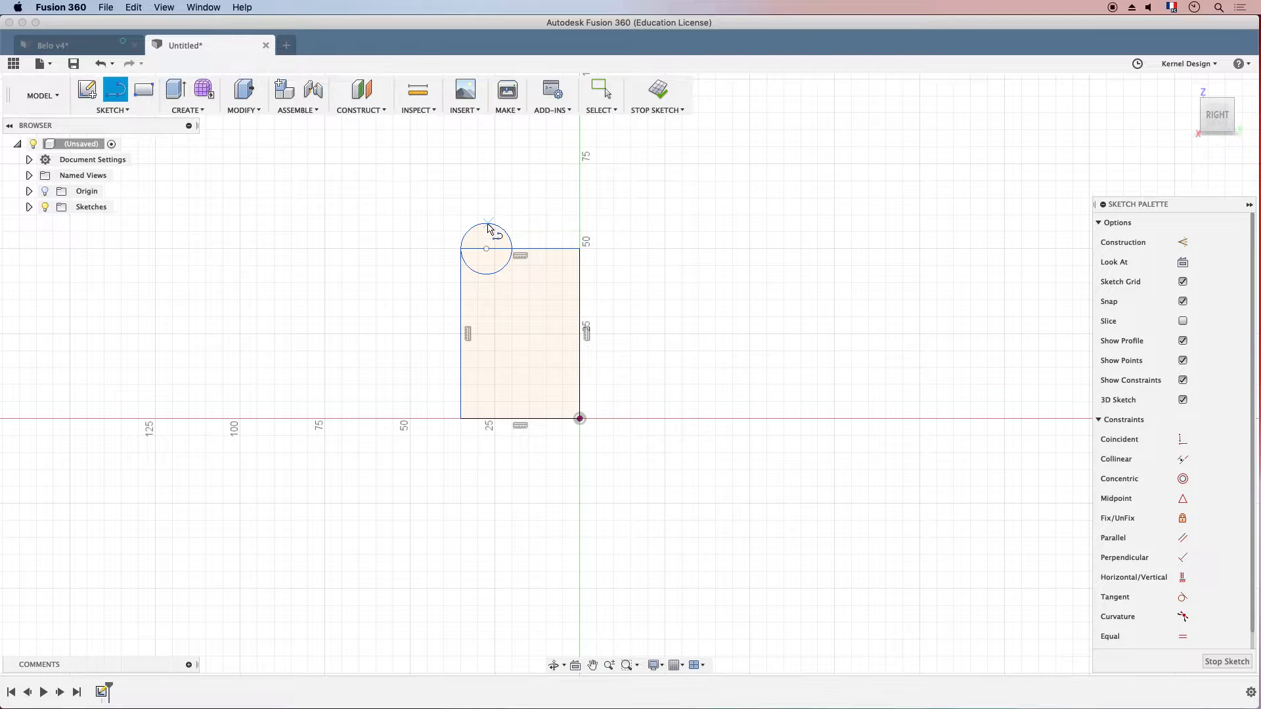
scroll(496, 230, "up", 5)
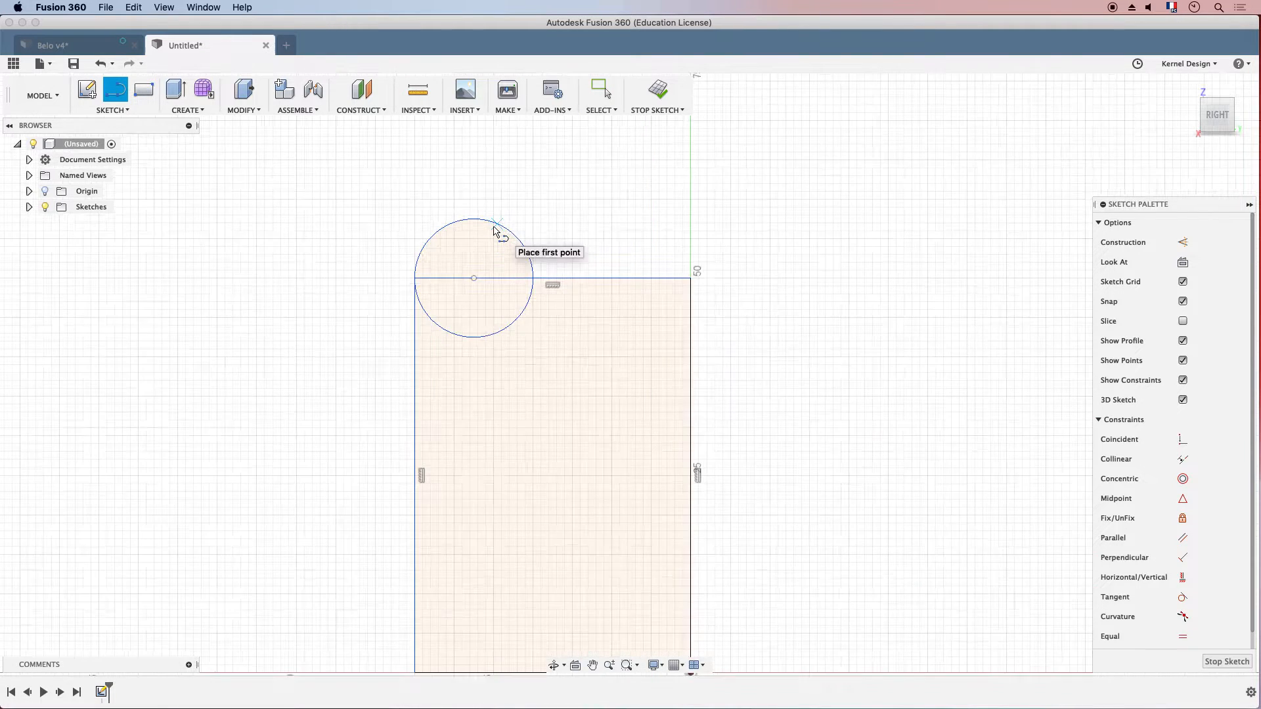
left_click(469, 289)
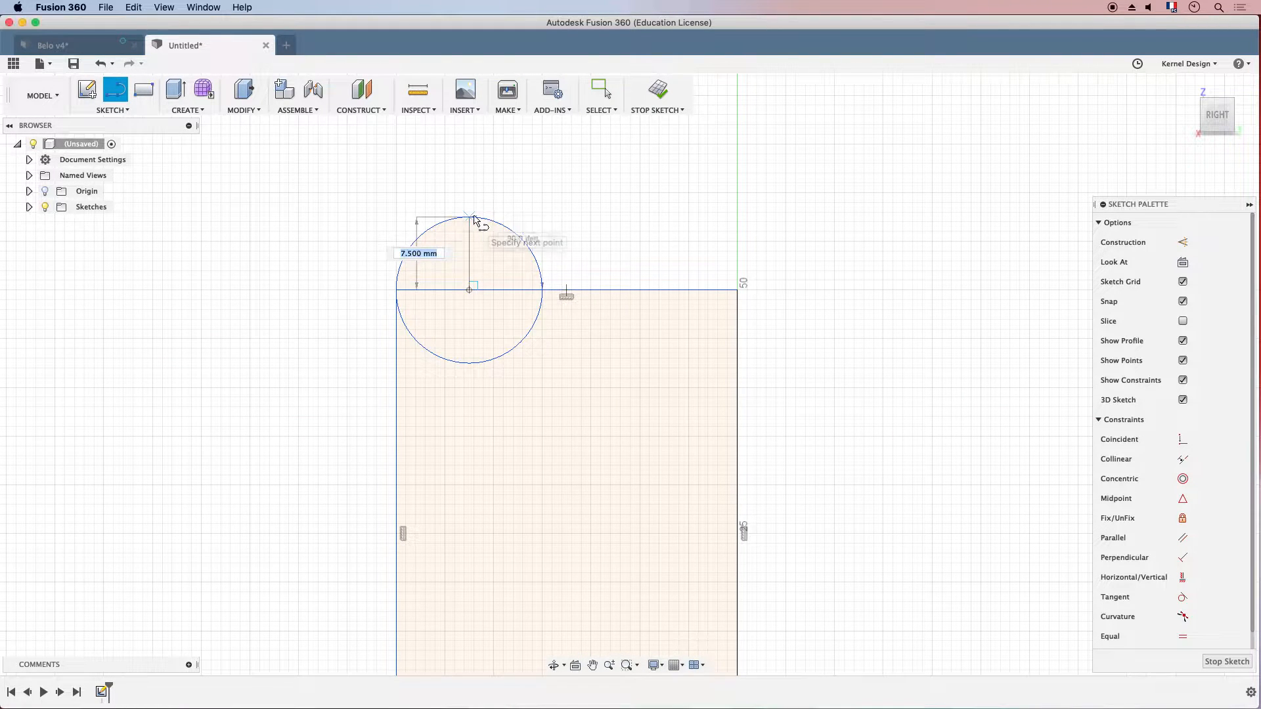
left_click(469, 217)
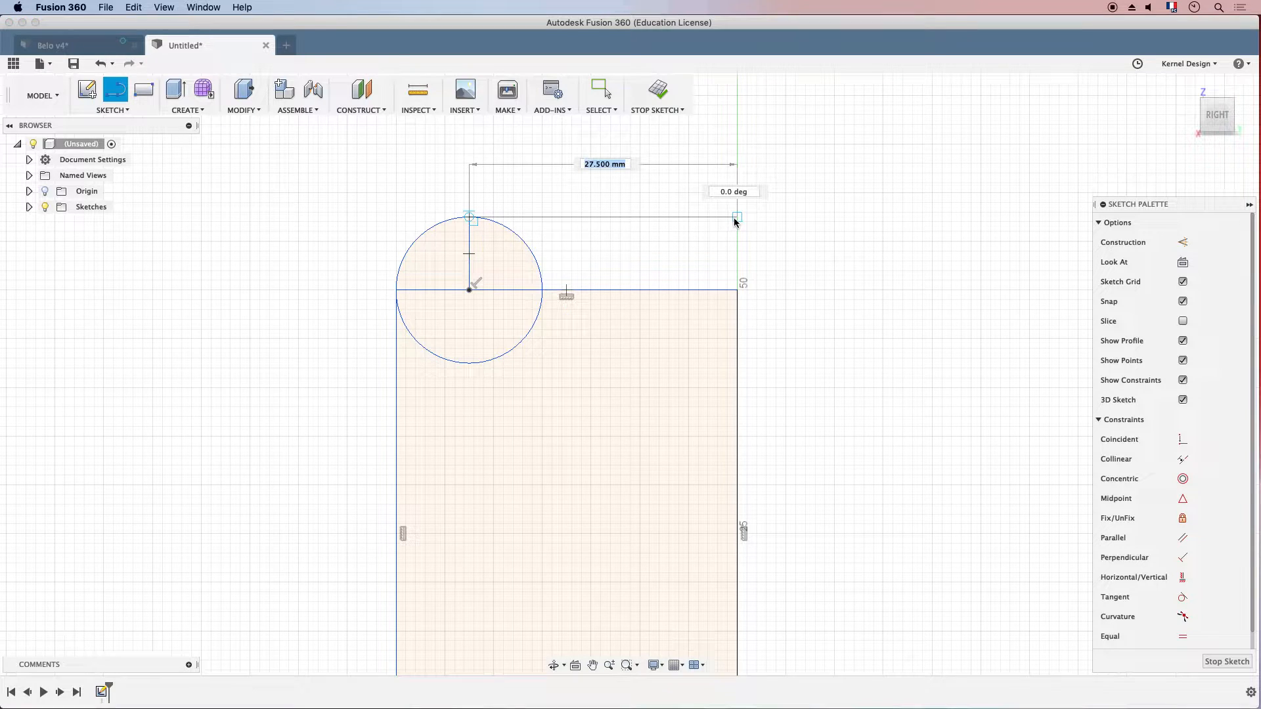
left_click(737, 219)
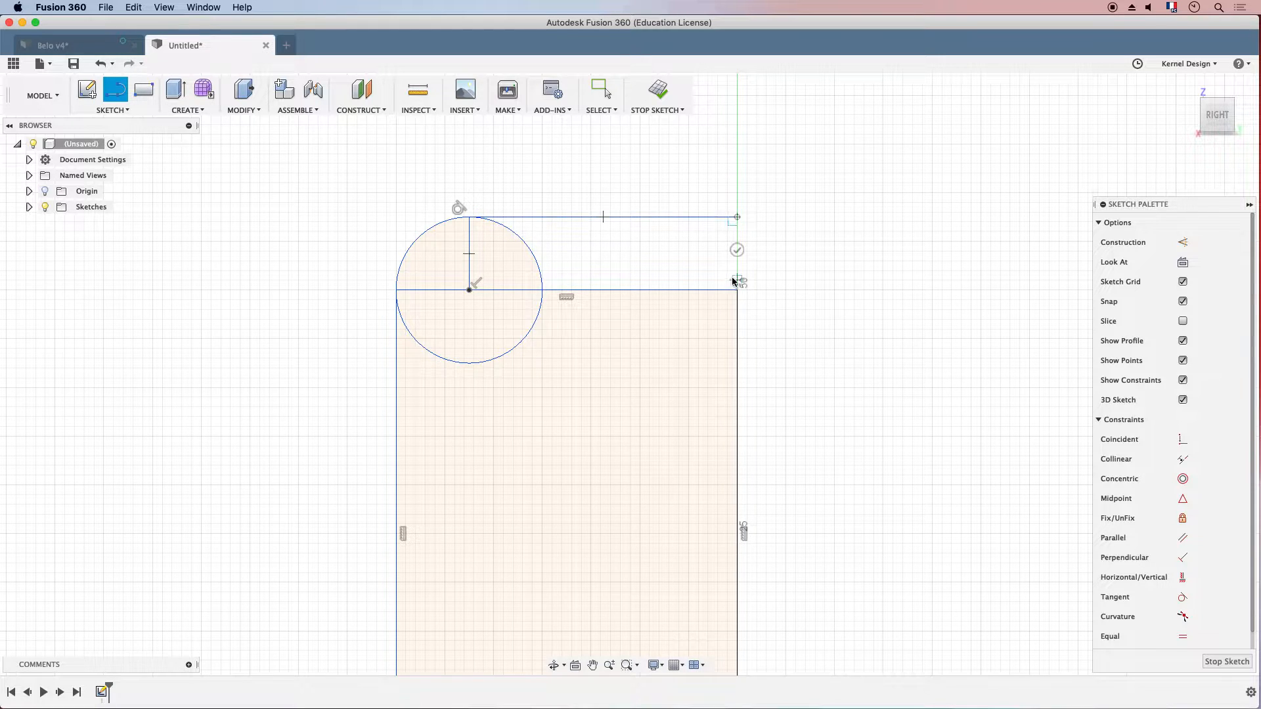
left_click(737, 289)
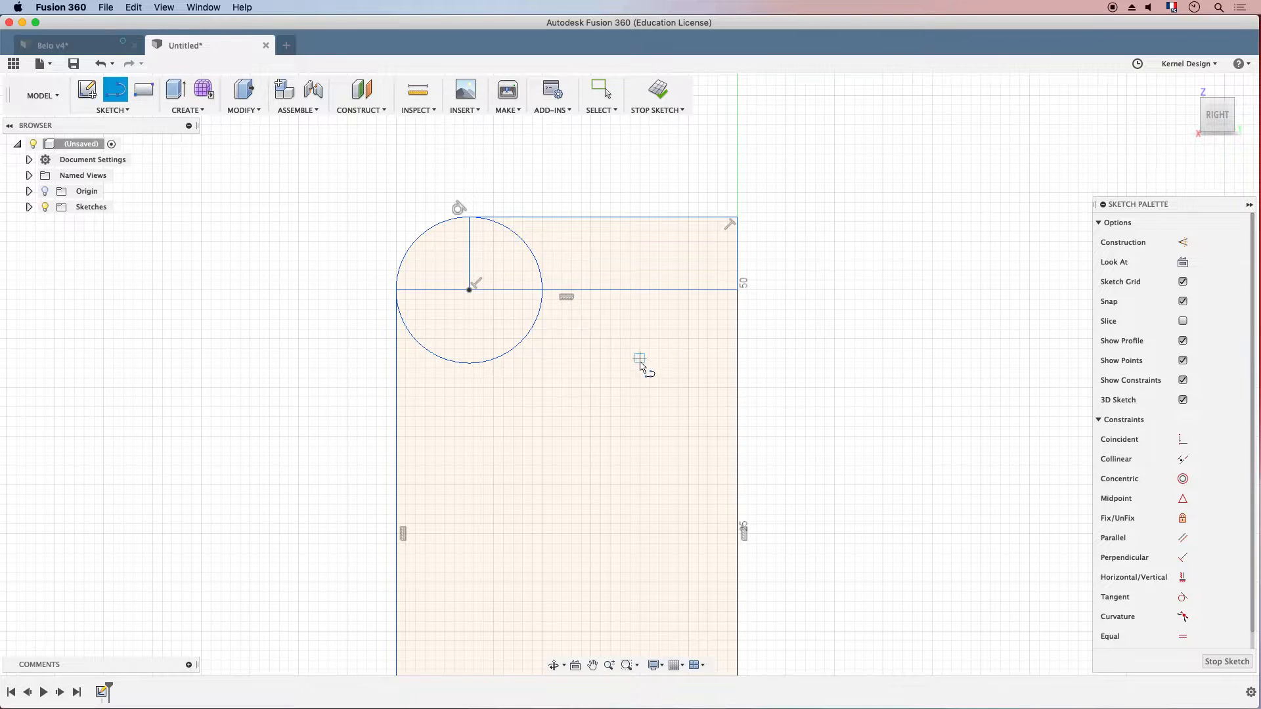
Trim the inner lines and the excess circle arc to leave one closed profile with a rounded upper corner, and finish the sketch.
scroll(637, 361, "down", 3)
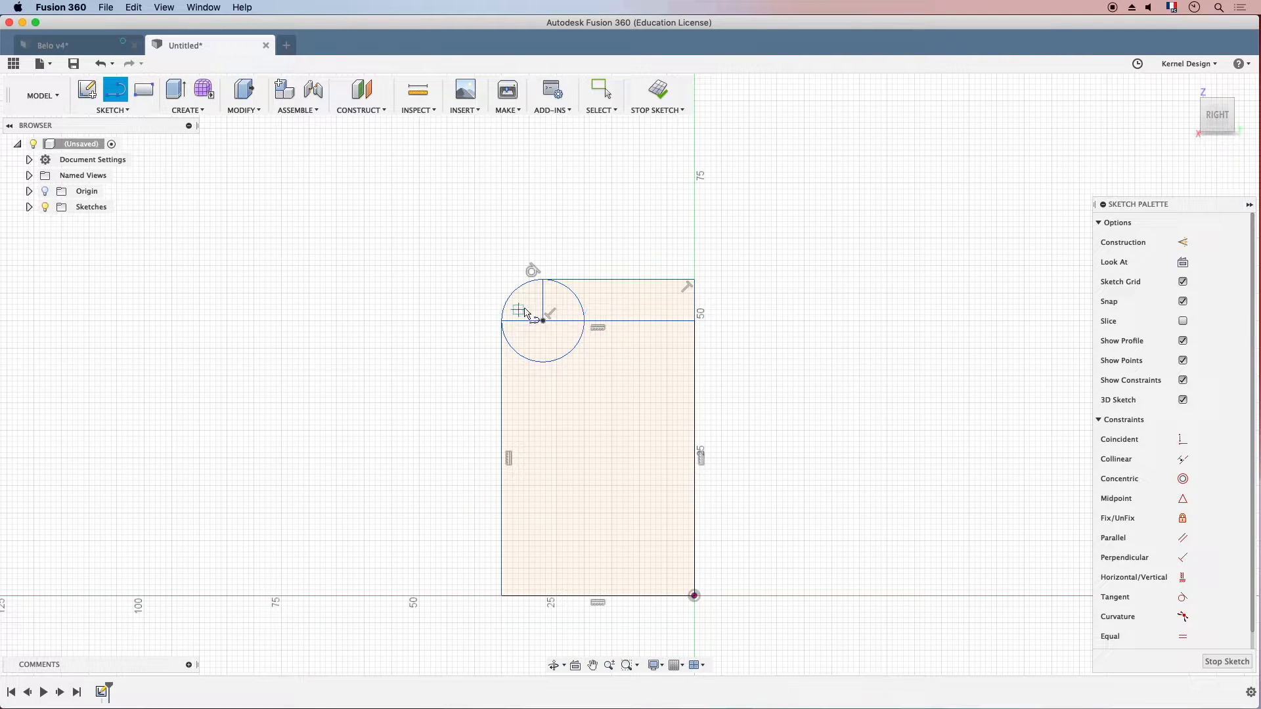
key("t")
left_click(646, 321)
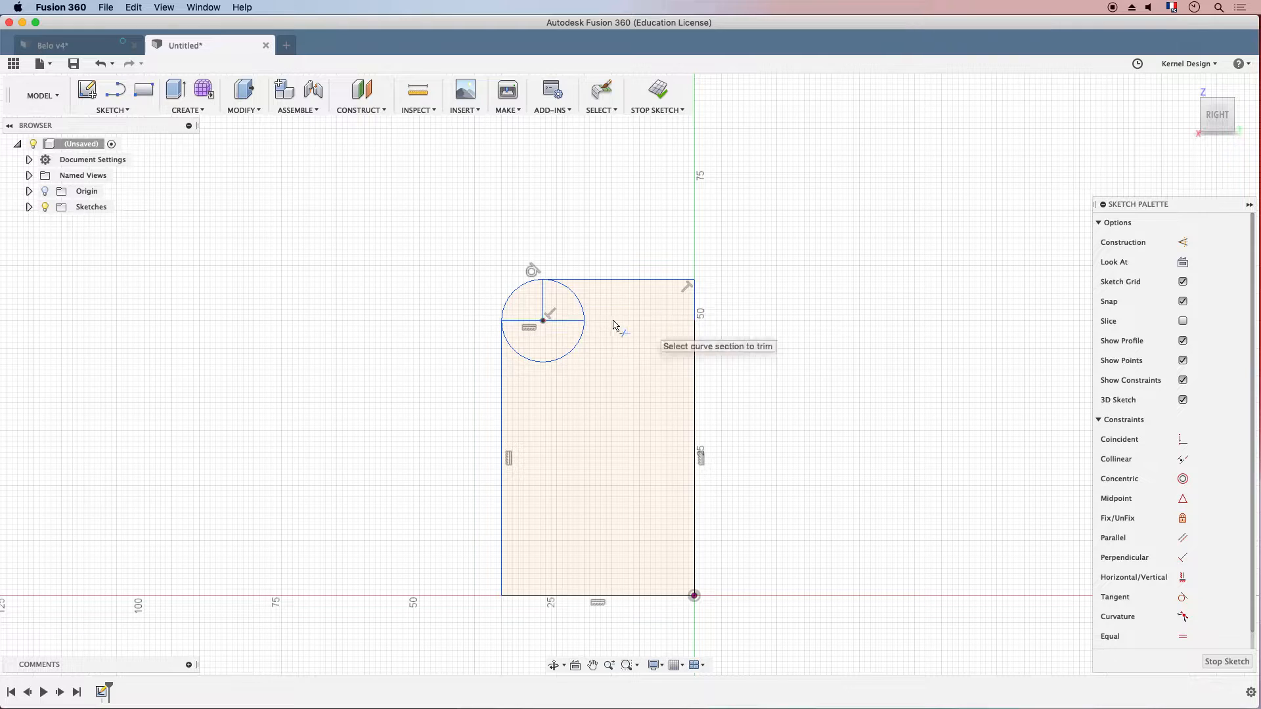
left_click(572, 321)
left_click(525, 321)
left_click(542, 295)
left_click(580, 343)
mouse_move(591, 355)
middle_mouse_down("shift")
mouse_move(712, 465)
mouse_move(617, 470)
mouse_move(698, 459)
mouse_move(698, 442)
mouse_move(638, 437)
mouse_move(602, 332)
mouse_move(714, 423)
middle_mouse_up("shift")
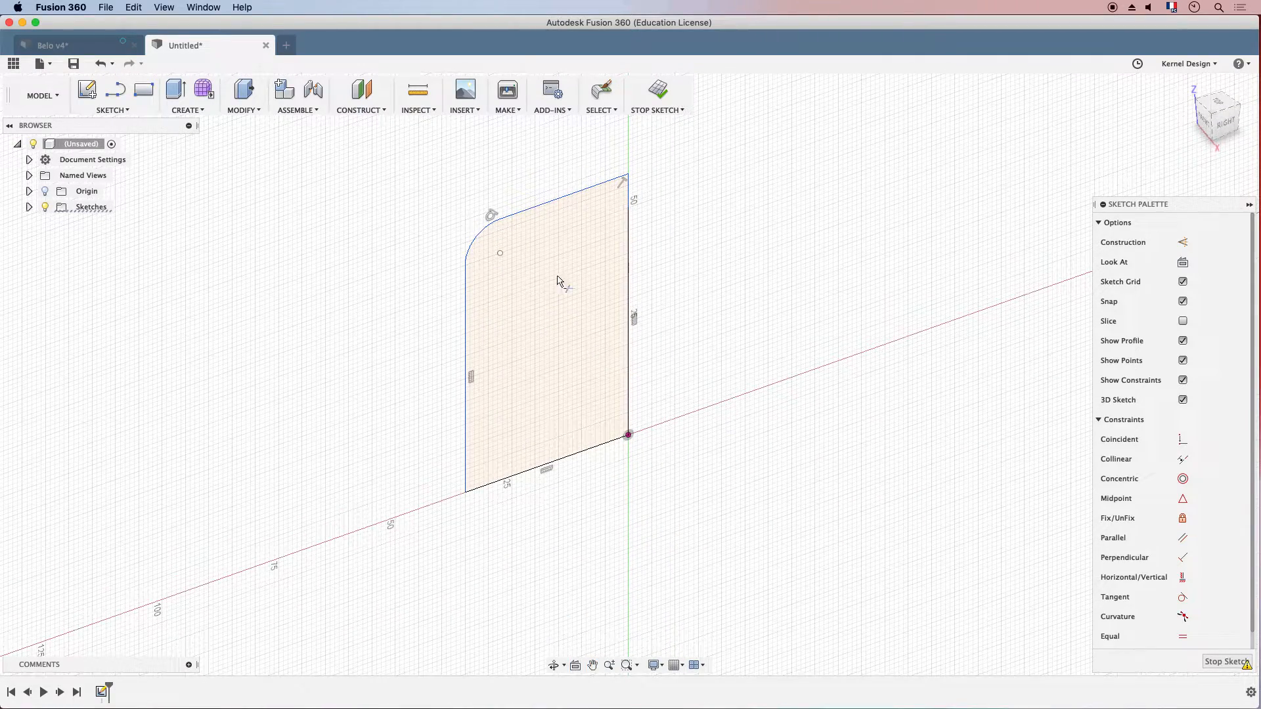
left_click(657, 90)
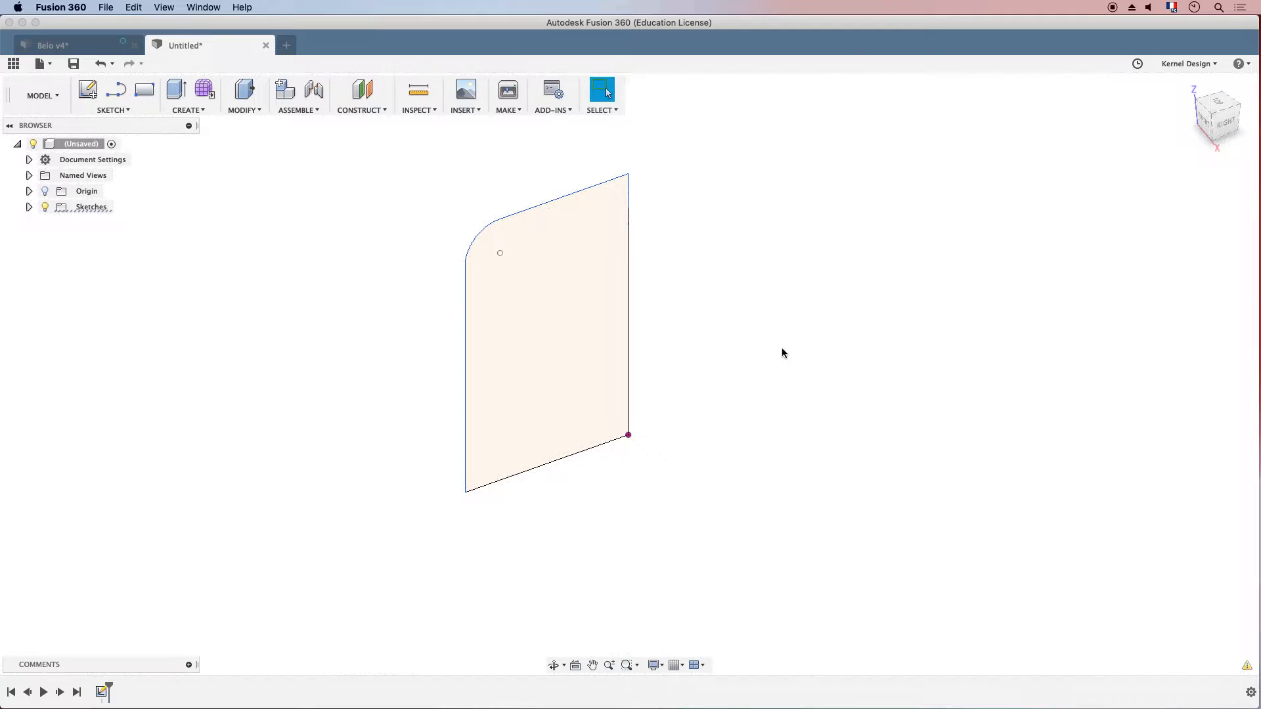
Revolve the profile fully around its vertical edge at the origin as a new body.
left_click(185, 113)
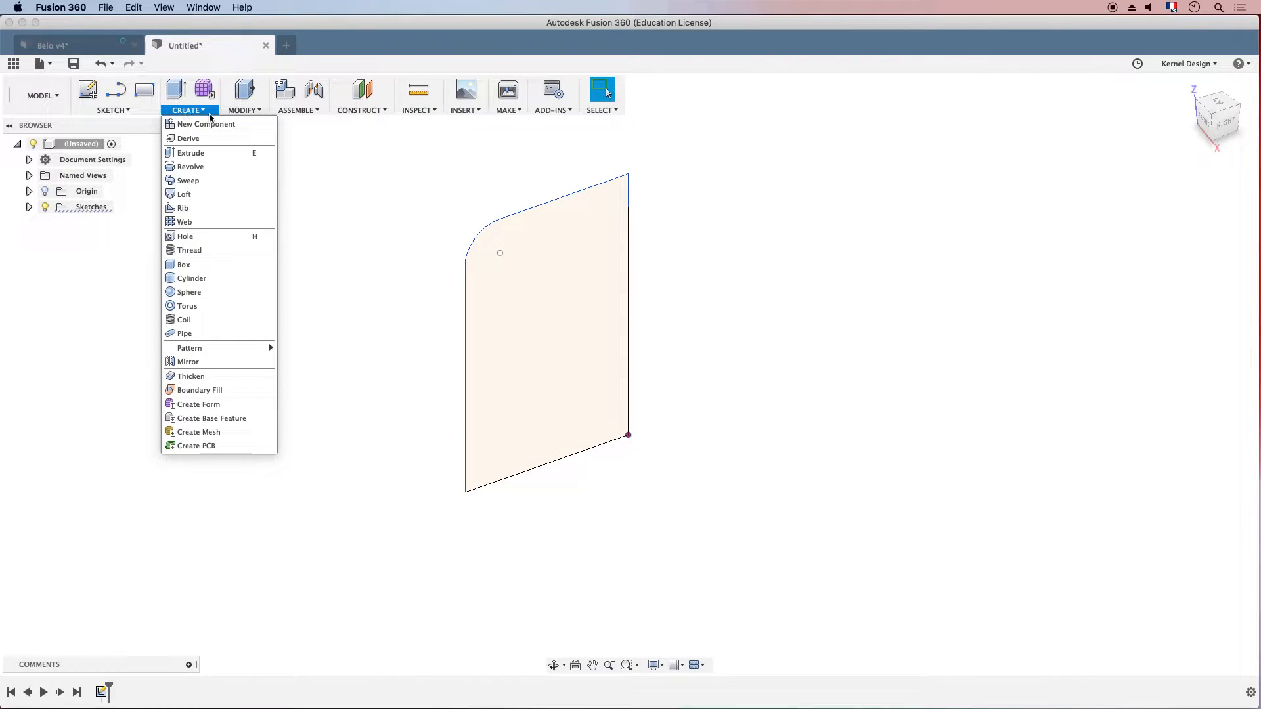
left_click(198, 167)
left_click(559, 297)
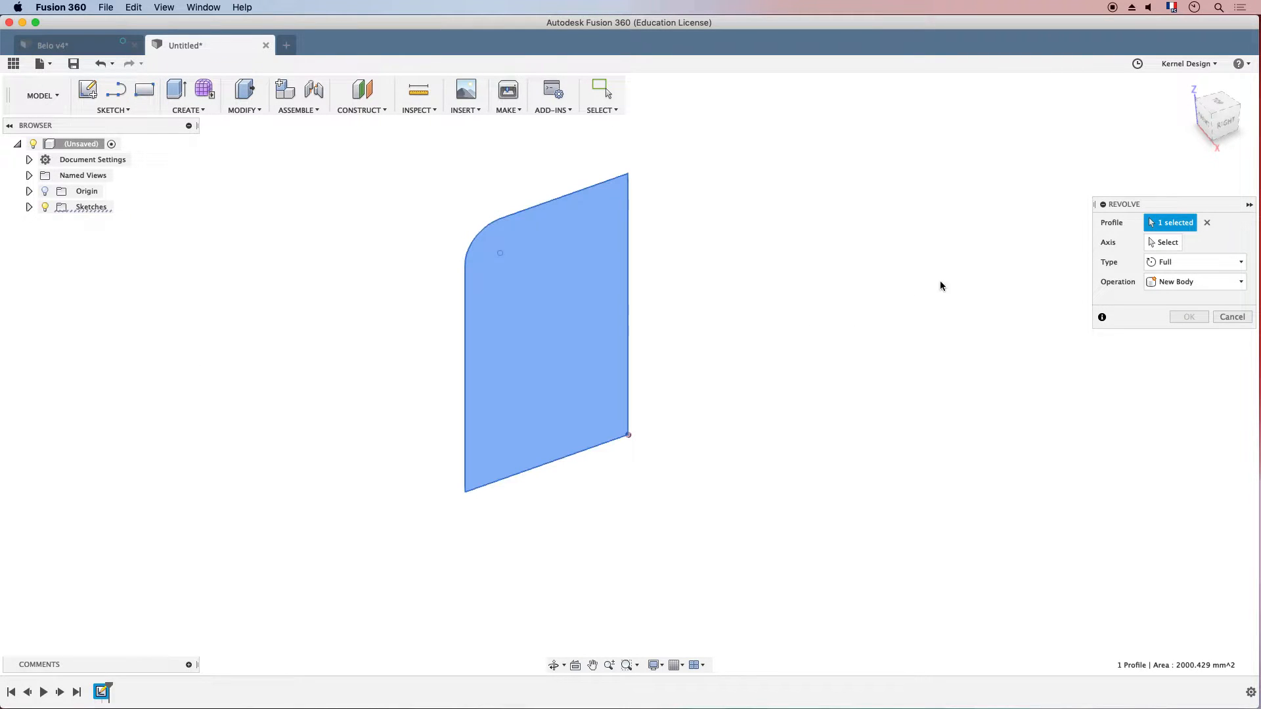
left_click(1161, 242)
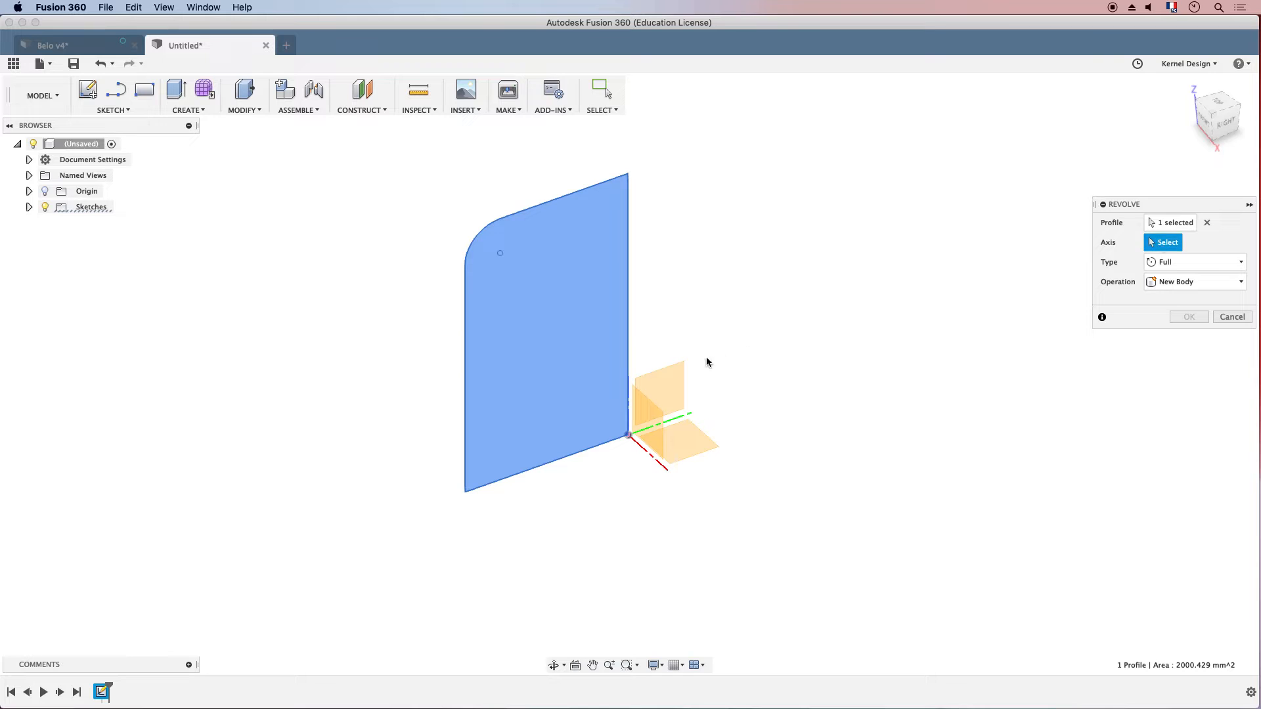
left_click(628, 394)
left_click_drag(583, 330, 635, 343)
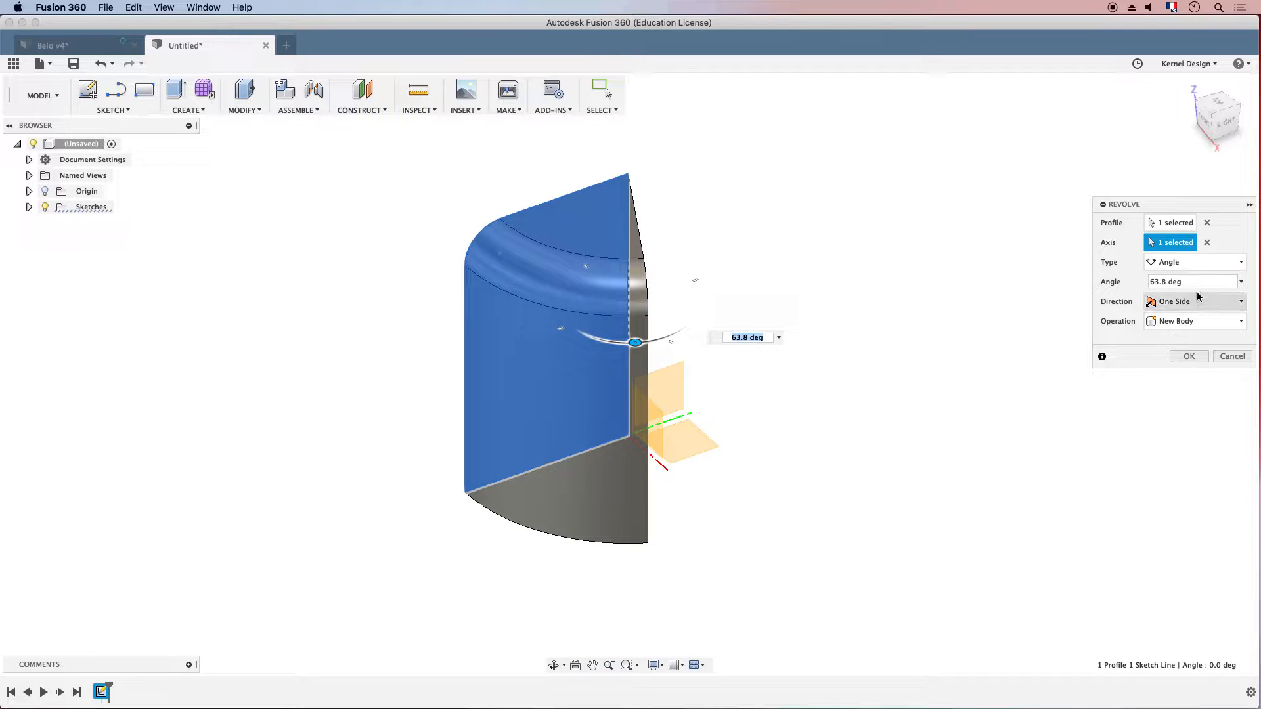
left_click(1197, 265)
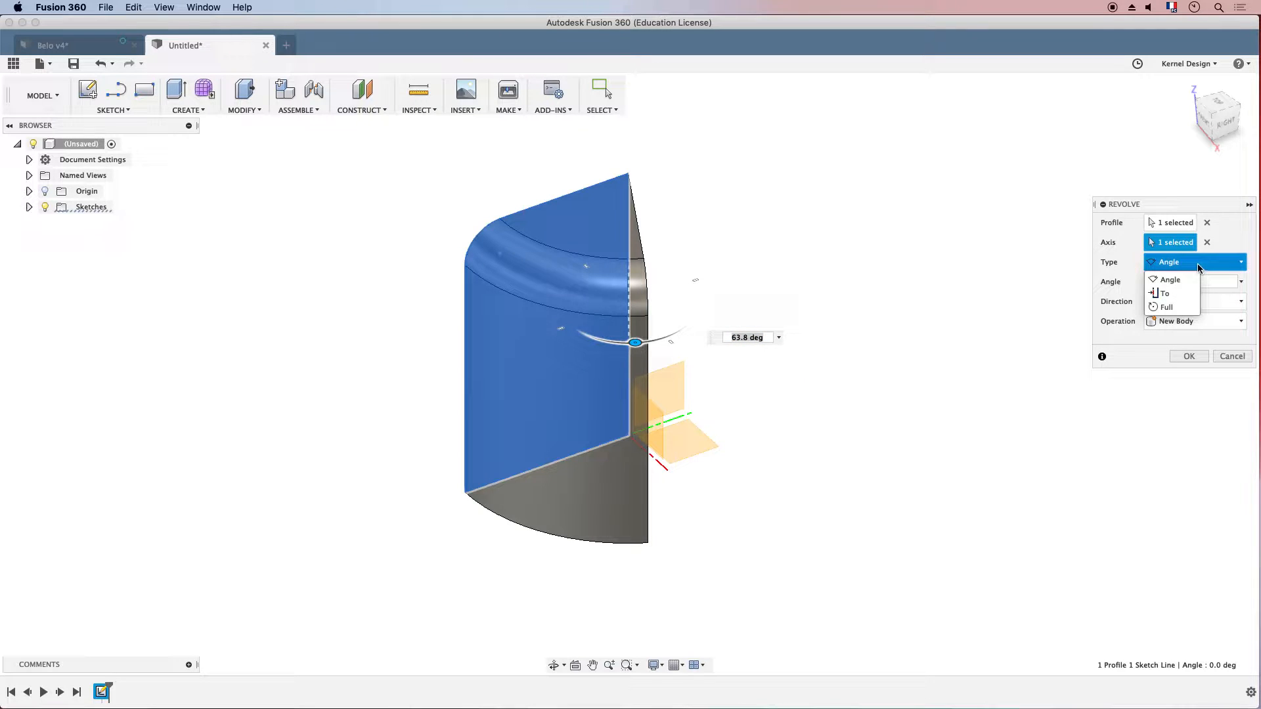
left_click(1168, 307)
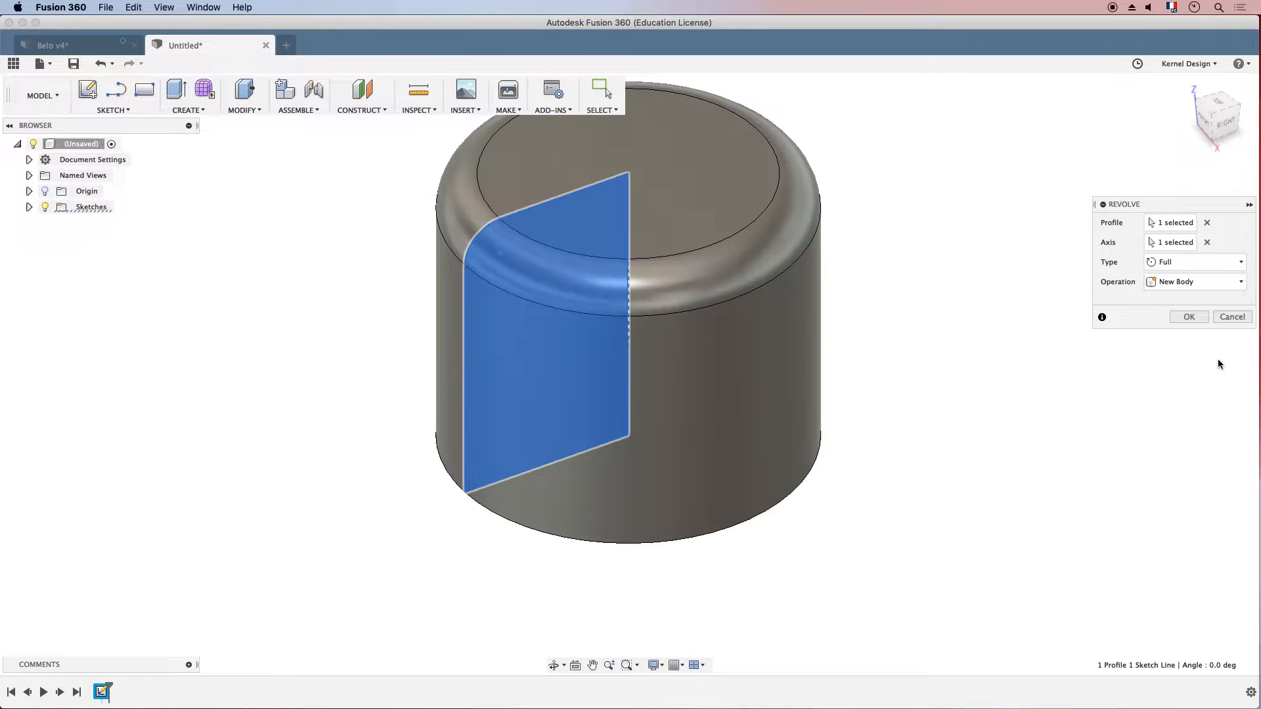
left_click(1191, 318)
Start a sketch on the YZ plane and draw the spout's upper line sloping from above and outside the body down into it.
scroll(738, 368, "down", 3)
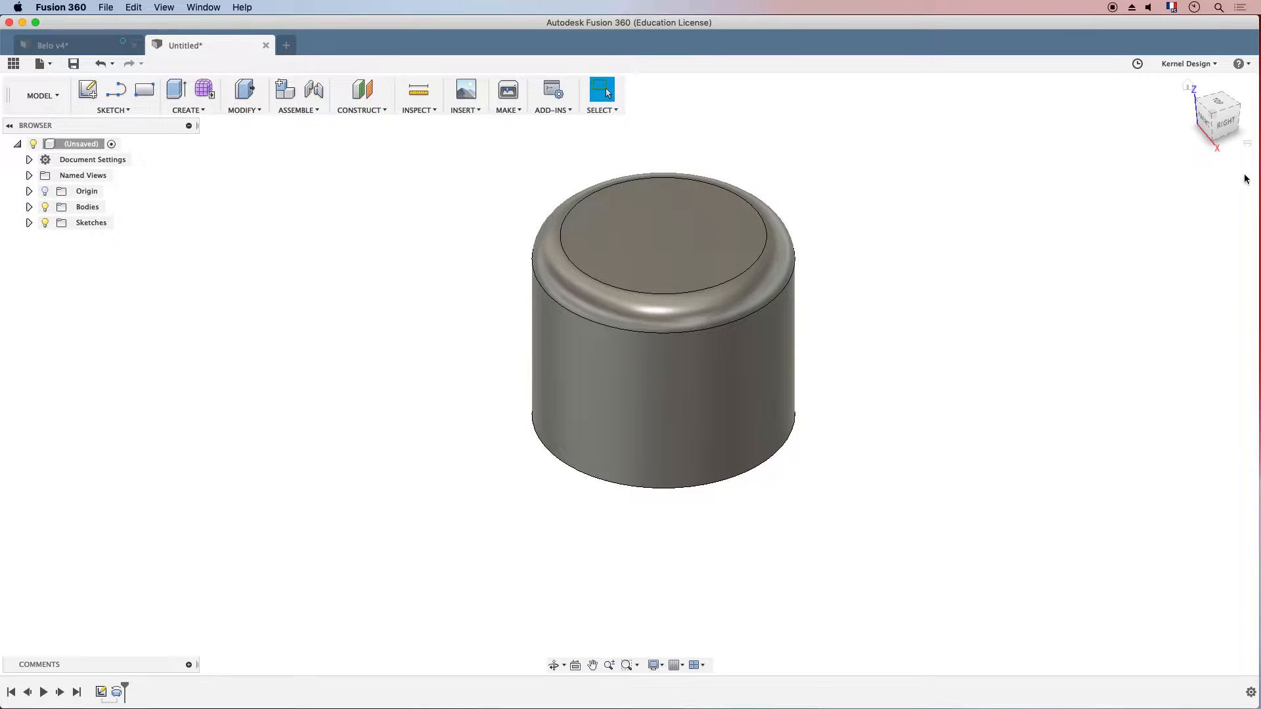
left_click(1231, 124)
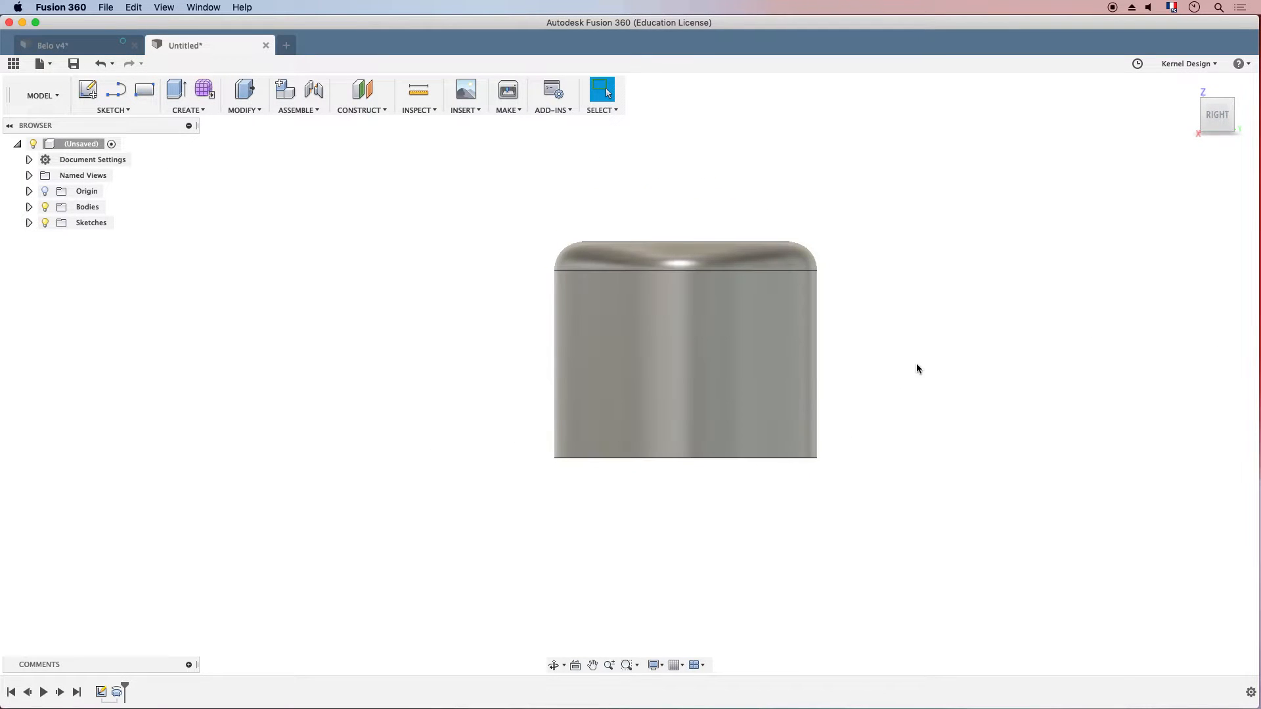
middle_click_drag(919, 331, 757, 372)
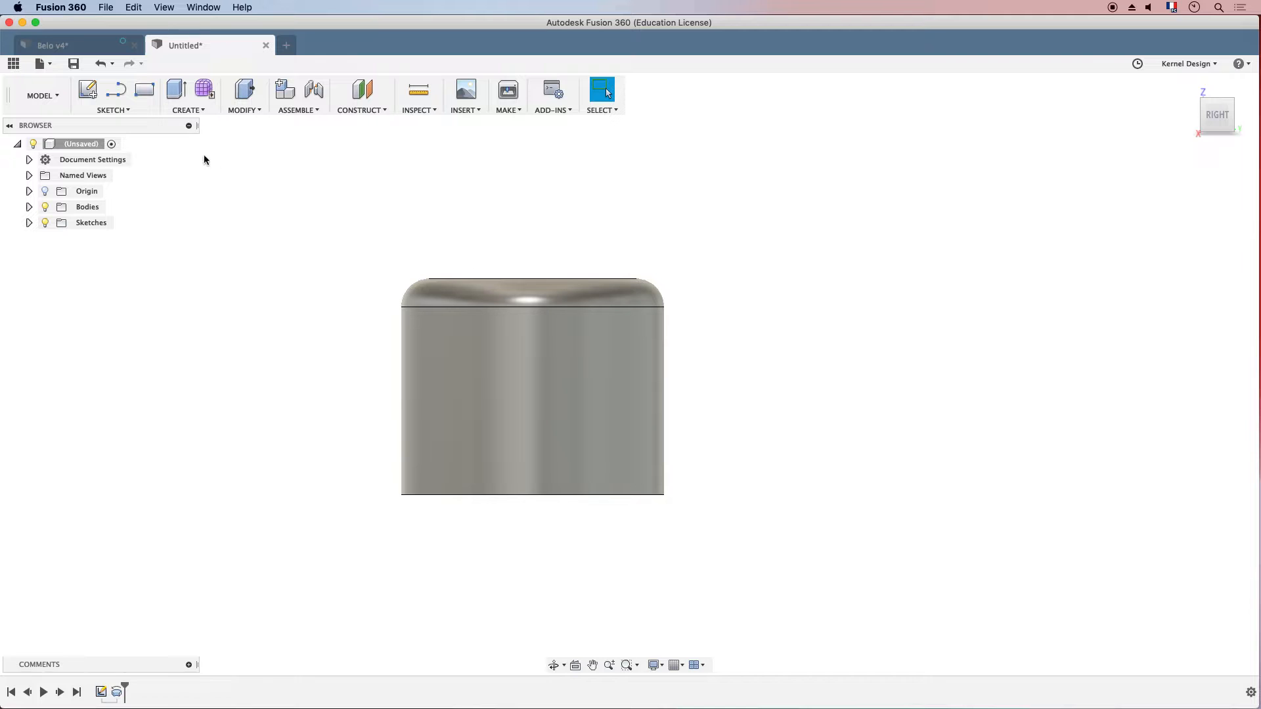
left_click(115, 90)
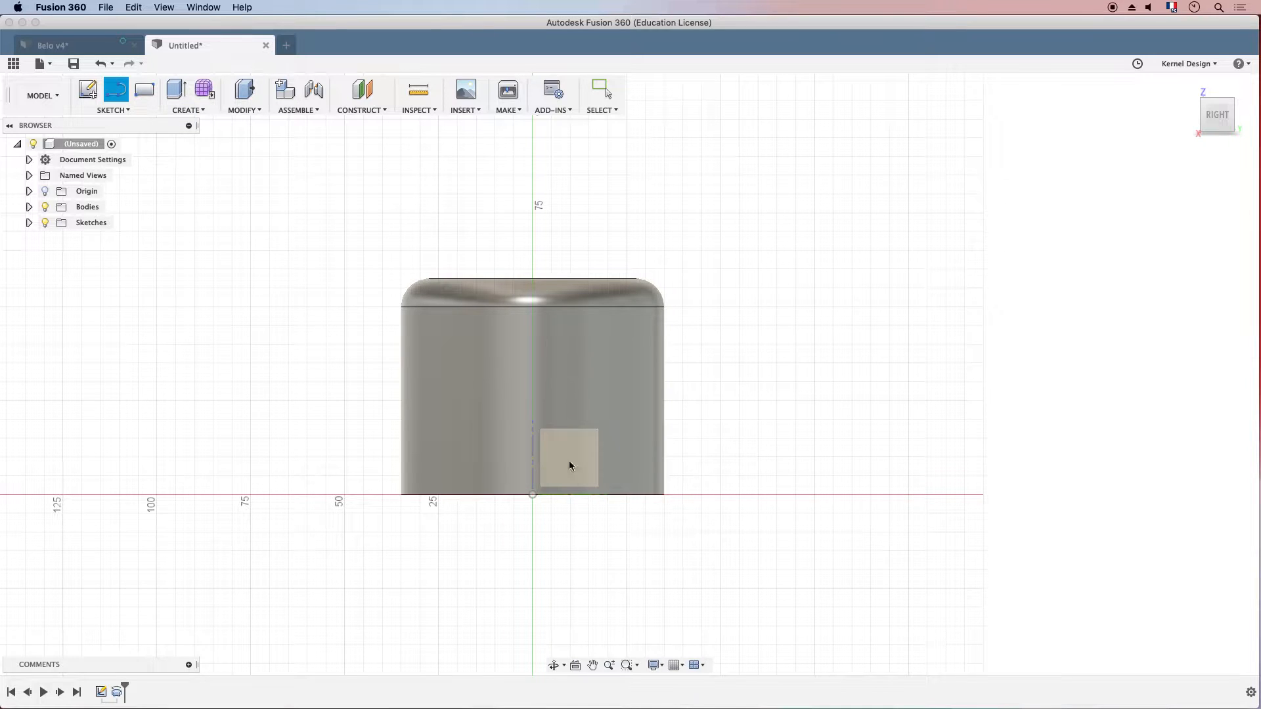
left_click(570, 473)
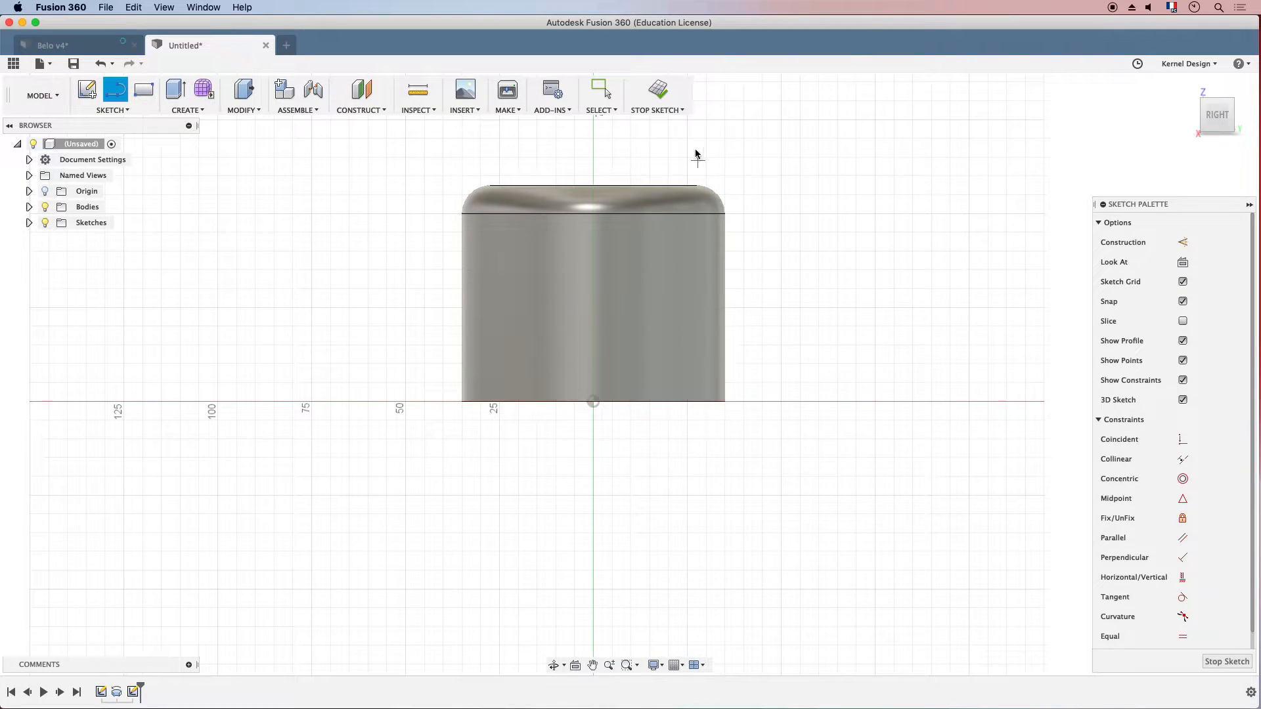
left_click(800, 180)
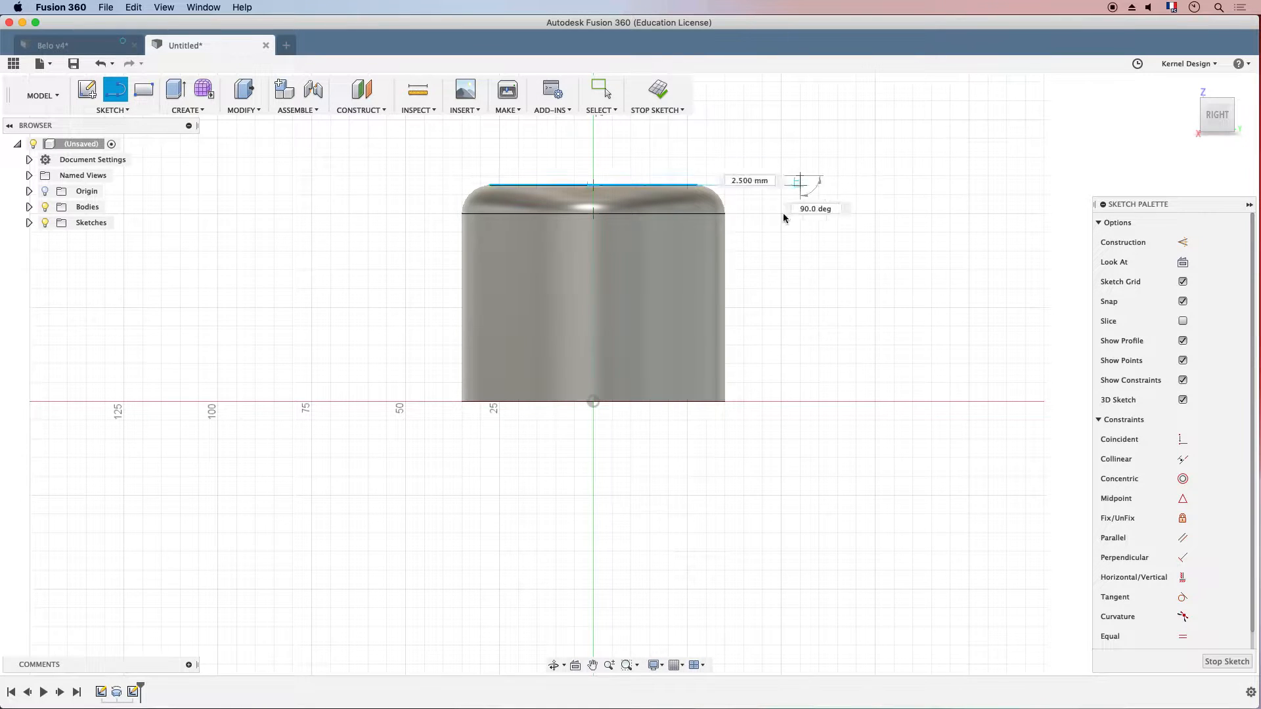
left_click(675, 320)
left_click(650, 298)
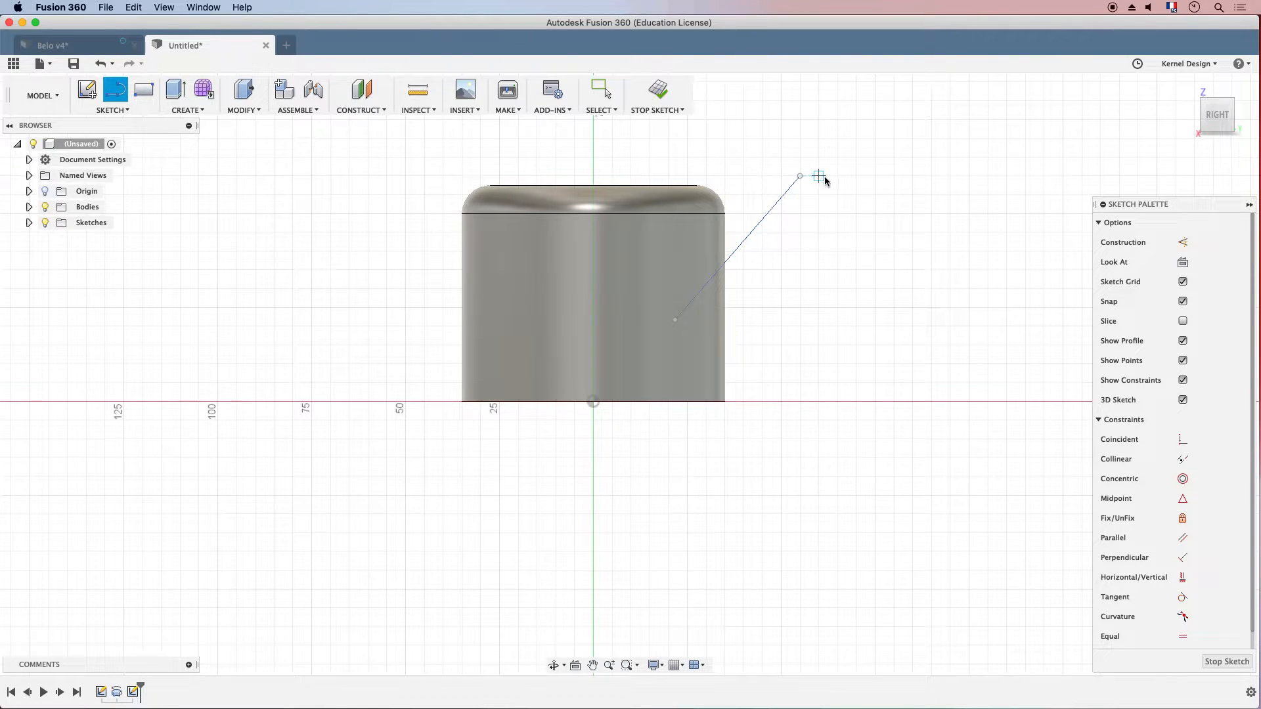
Draw the spout's lower line from just beyond the first line's upper end, sloping down to near the body's base.
left_click(800, 176)
left_click(828, 176)
double_click(716, 388)
left_click(686, 369)
Join the lower ends of the two spout lines with a line and hide the bodies.
middle_click_drag(789, 330, 691, 325, "shift")
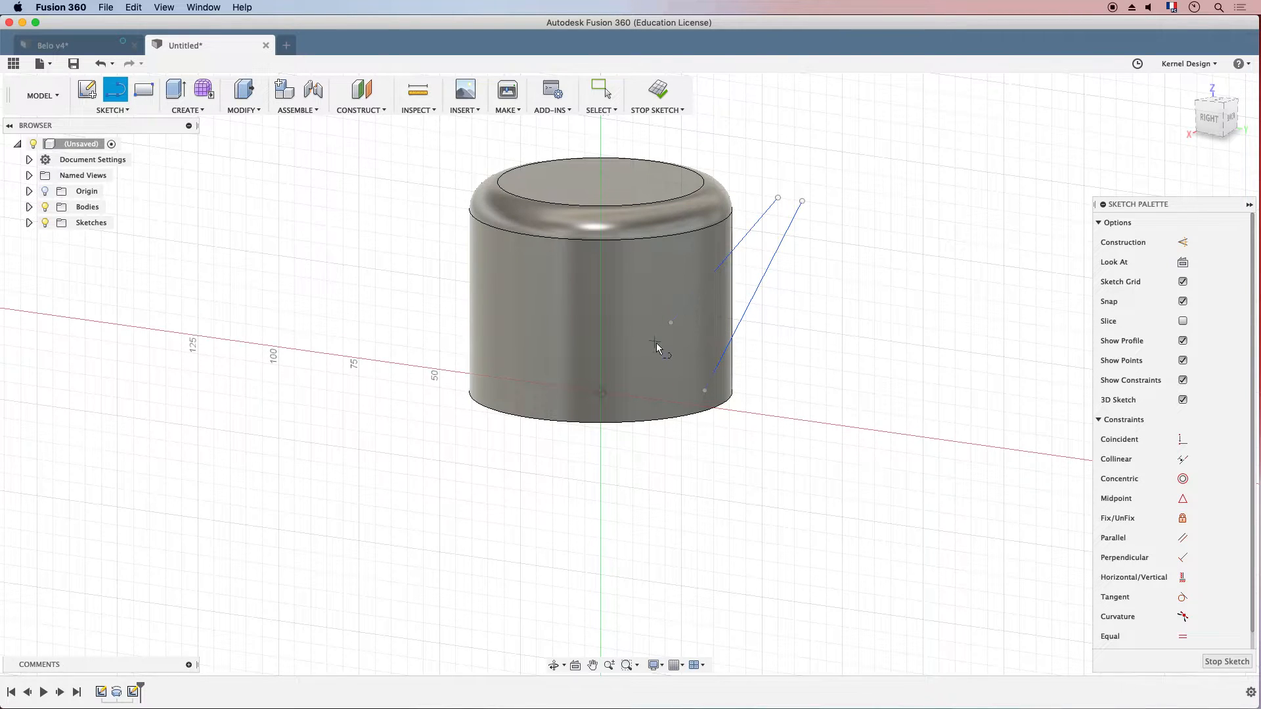
left_click(670, 324)
left_click(705, 392)
left_click(45, 208)
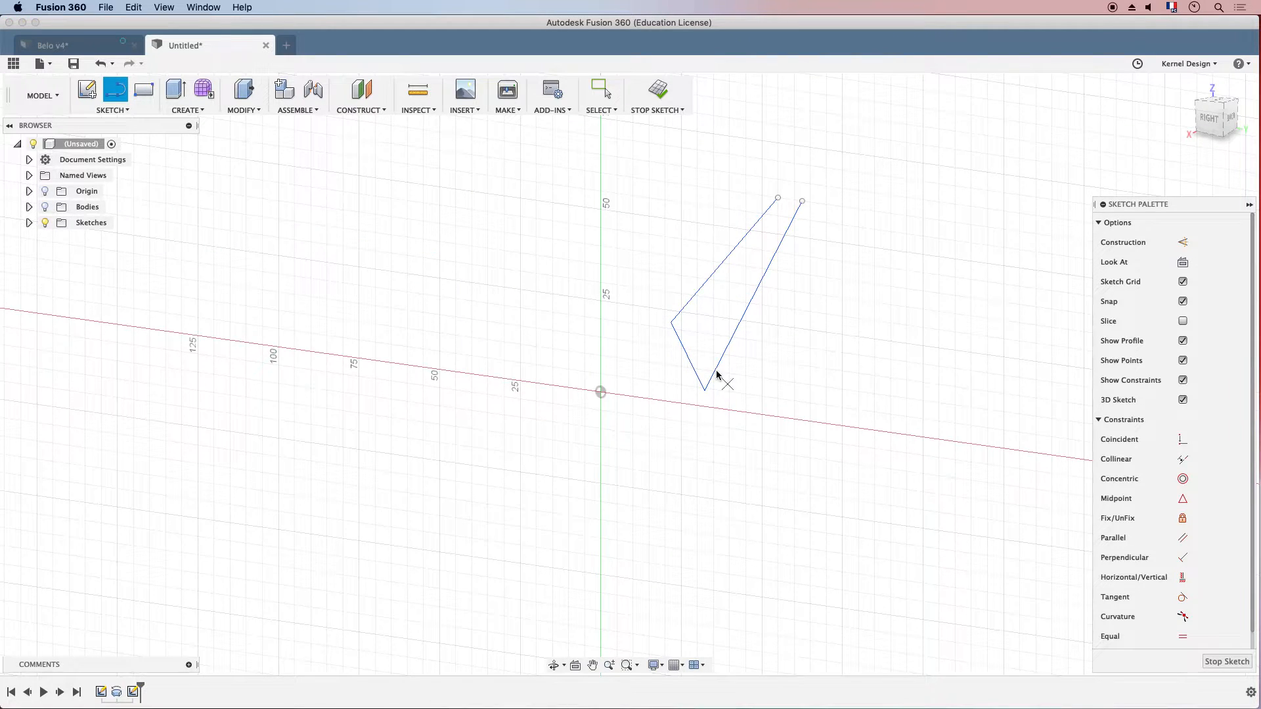
key("Escape")
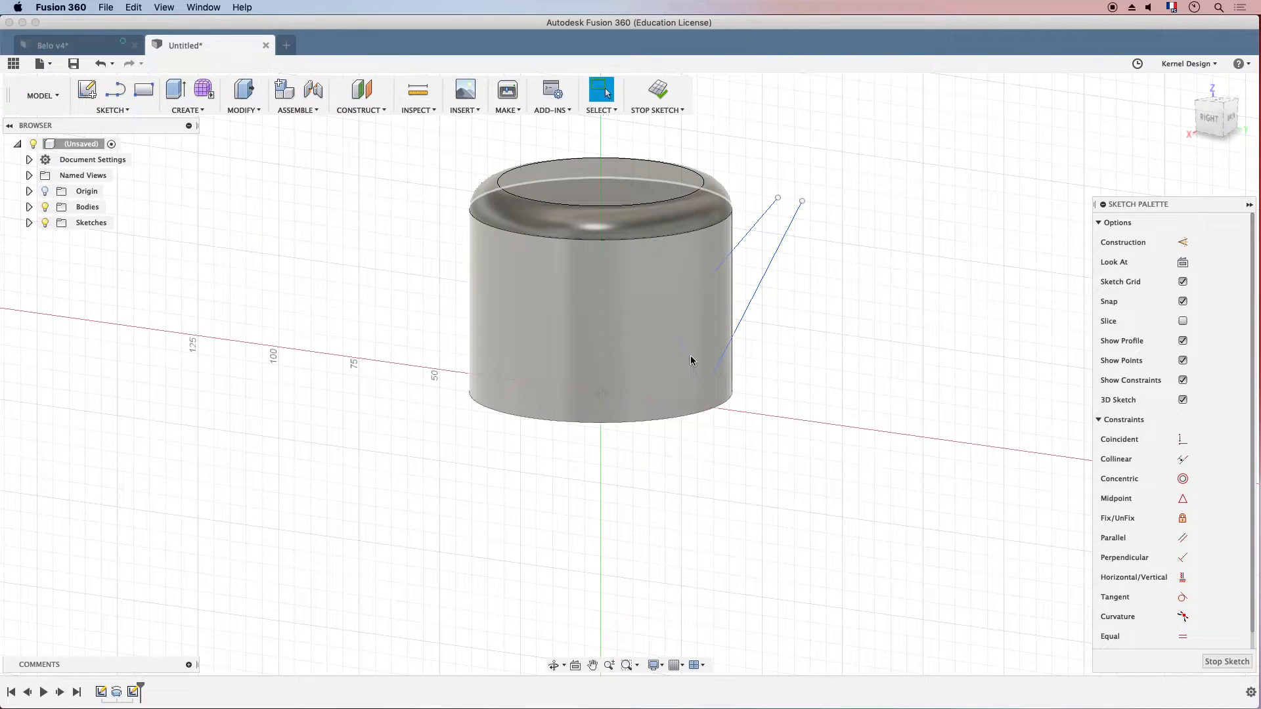
left_click(45, 207)
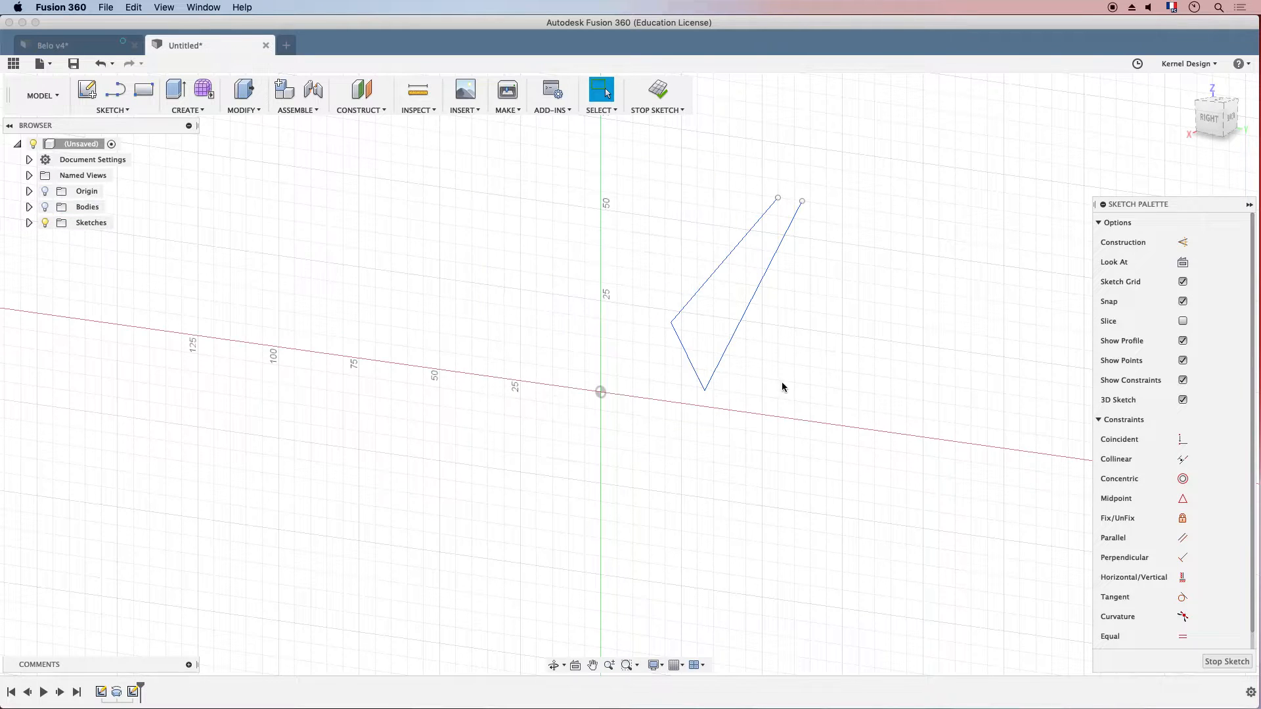
Turn the line joining the spout's lower ends into a construction line and create a plane through it at 0 degrees.
left_click(683, 350)
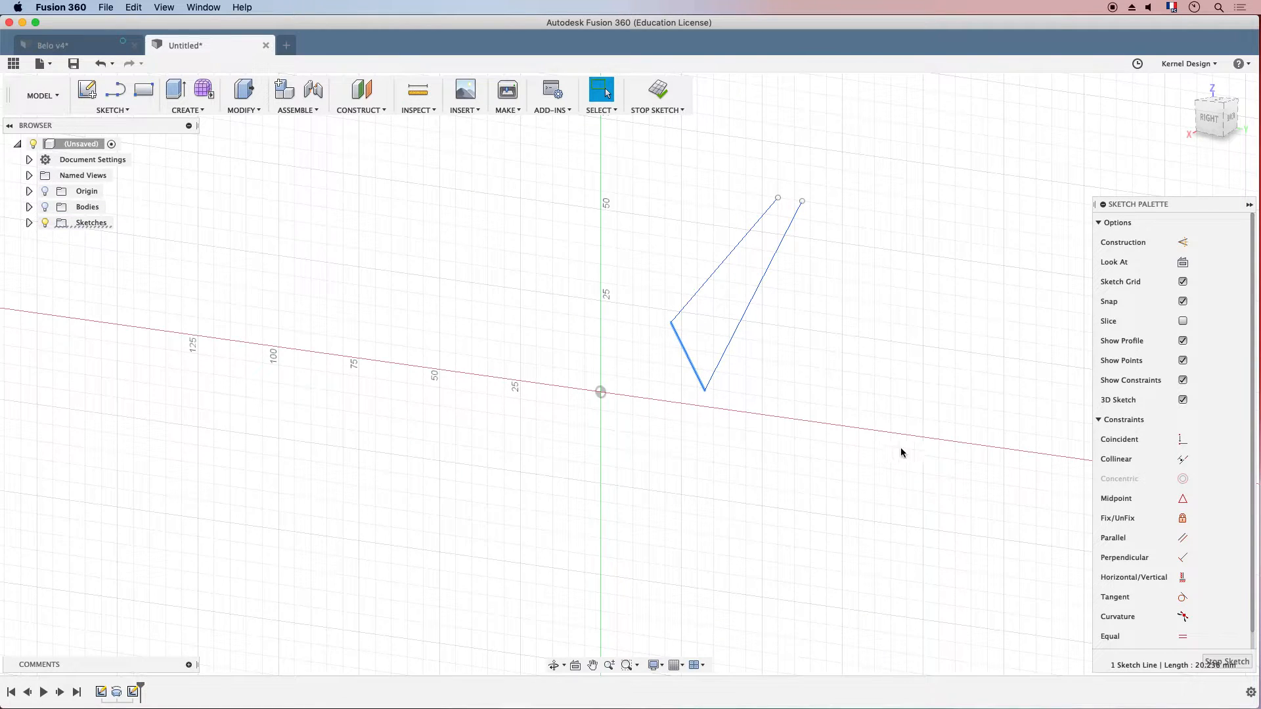
left_click(1184, 244)
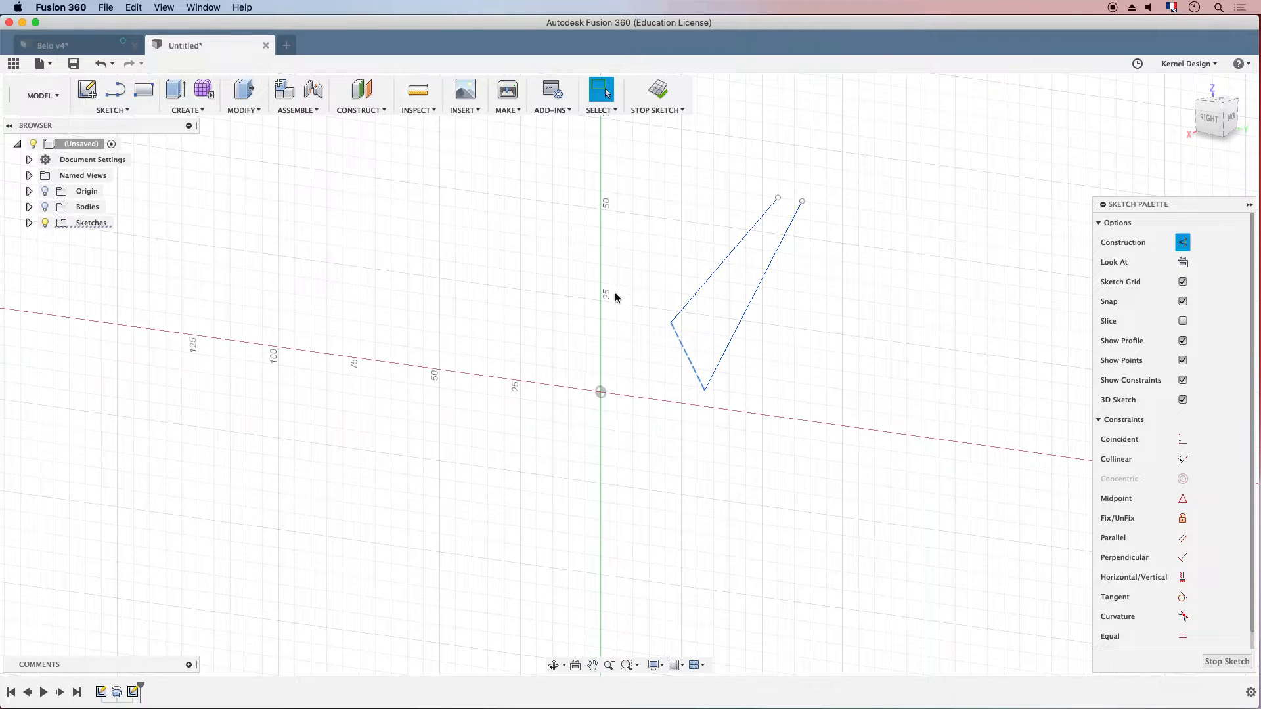
left_click(365, 112)
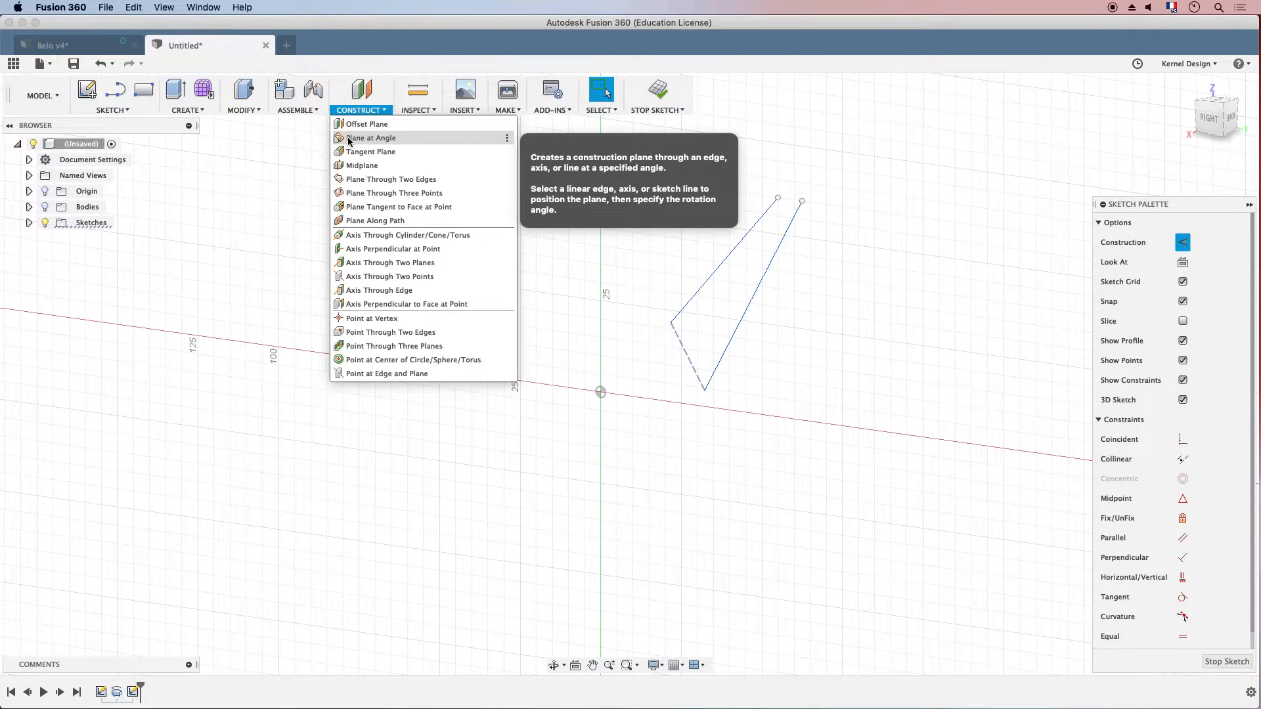
left_click(361, 138)
left_click(683, 338)
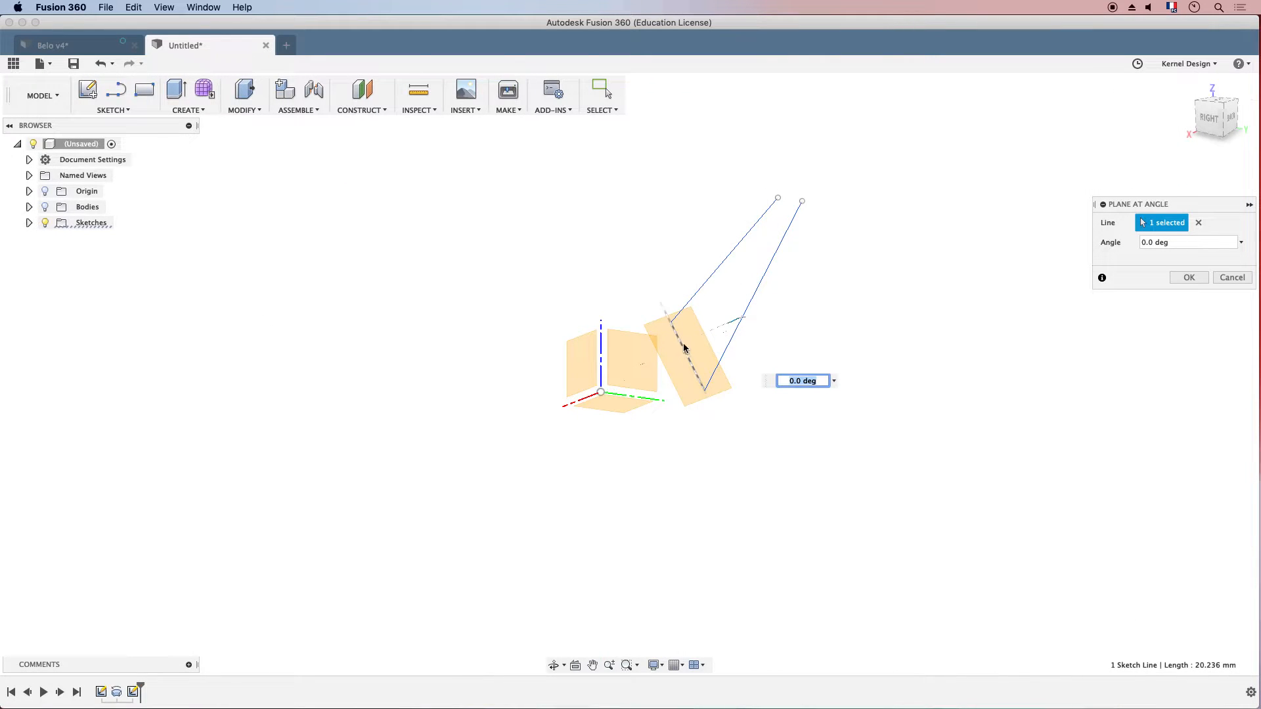
left_click(1194, 276)
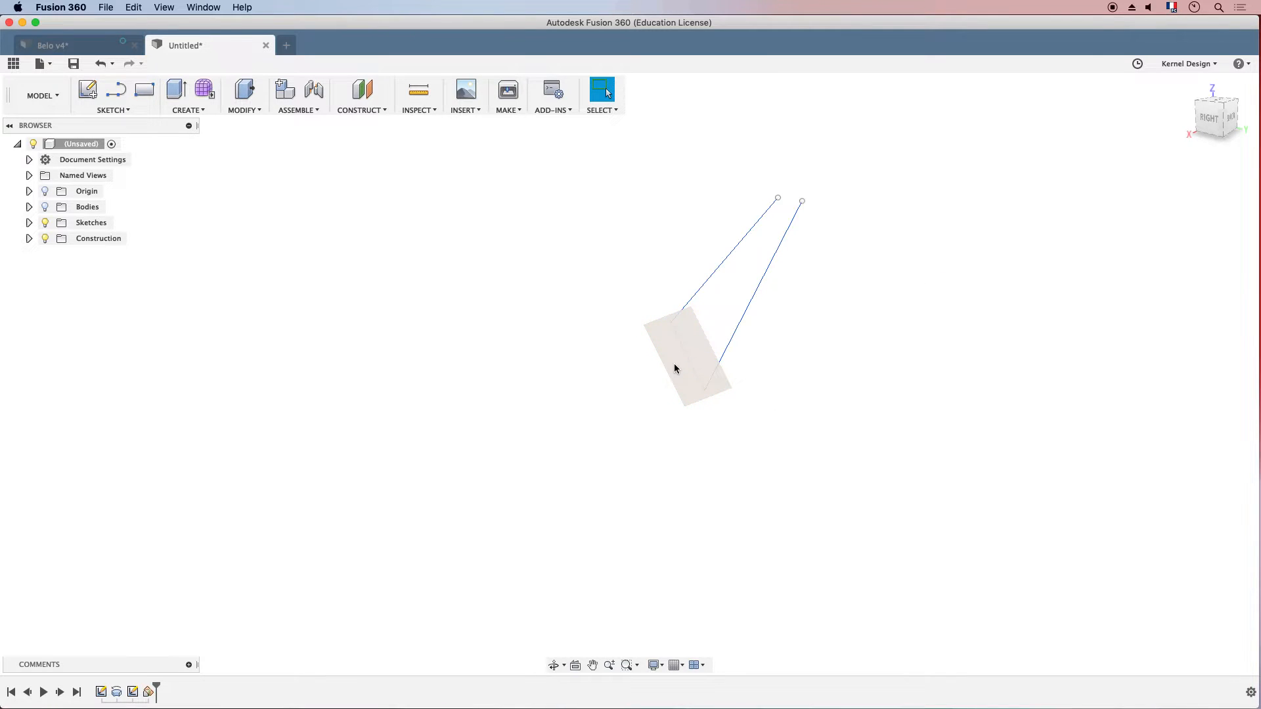
Sketch a circle about 20 mm in diameter on the new angled plane, centred on the construction line's midpoint and spanning its two ends.
left_click(87, 89)
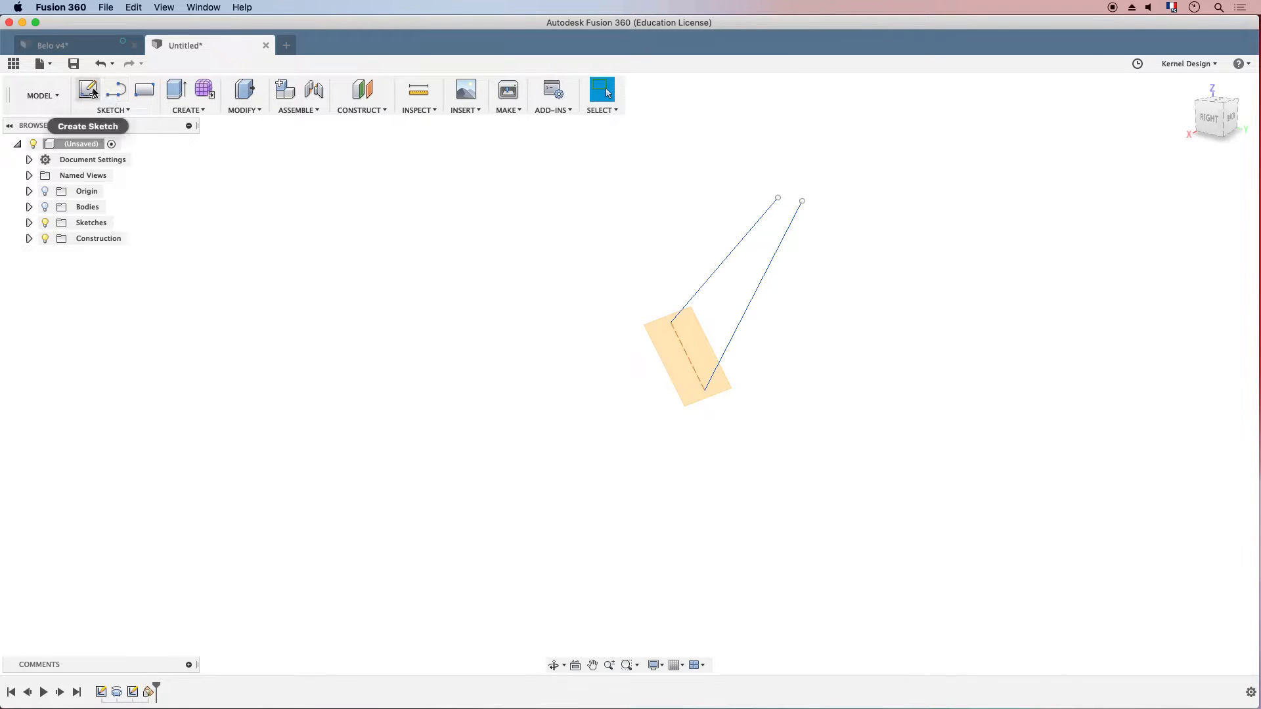
left_click(684, 377)
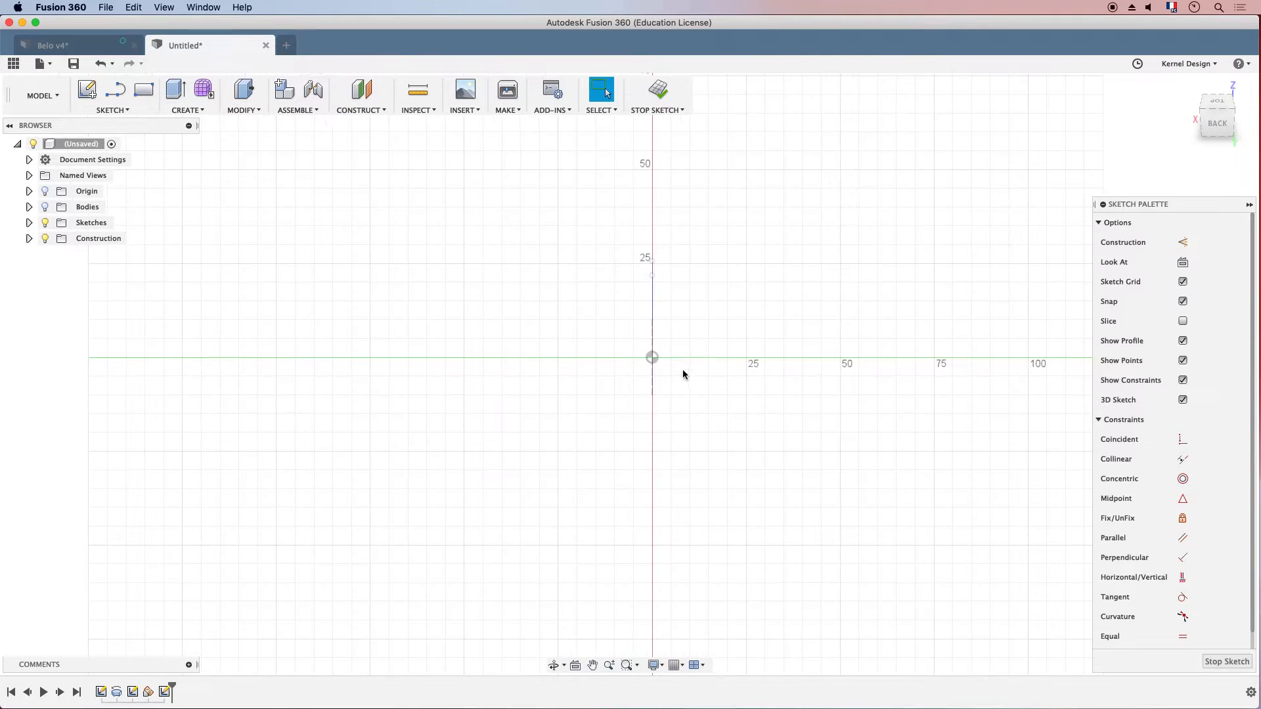
middle_click_drag(510, 335, 569, 321, "shift")
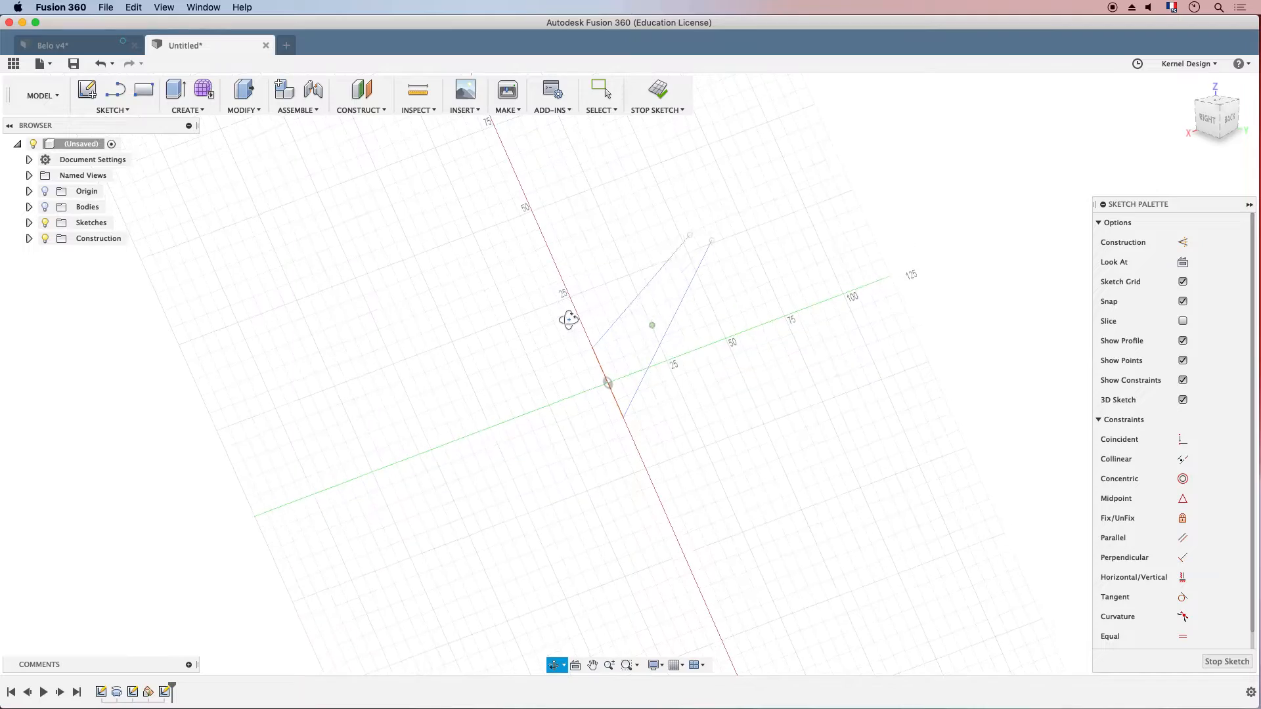
scroll(639, 365, "up", 5)
scroll(605, 365, "up", 1)
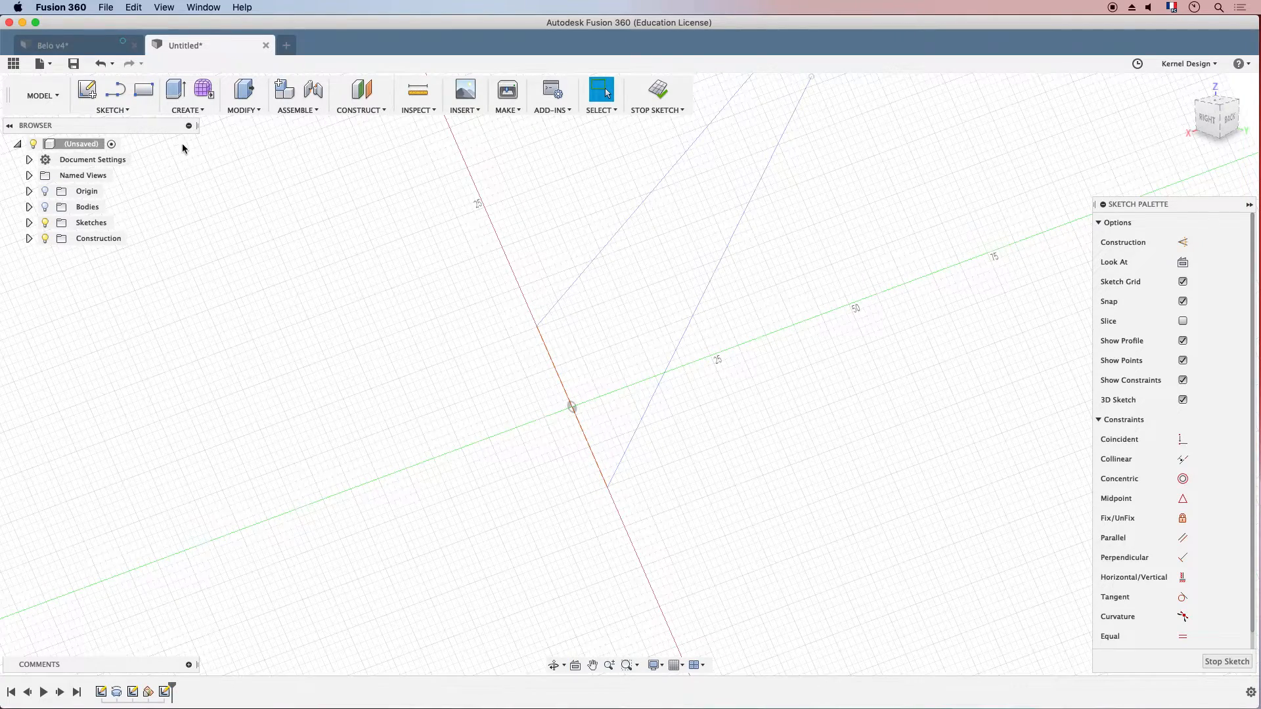
left_click(111, 109)
mouse_move(135, 169)
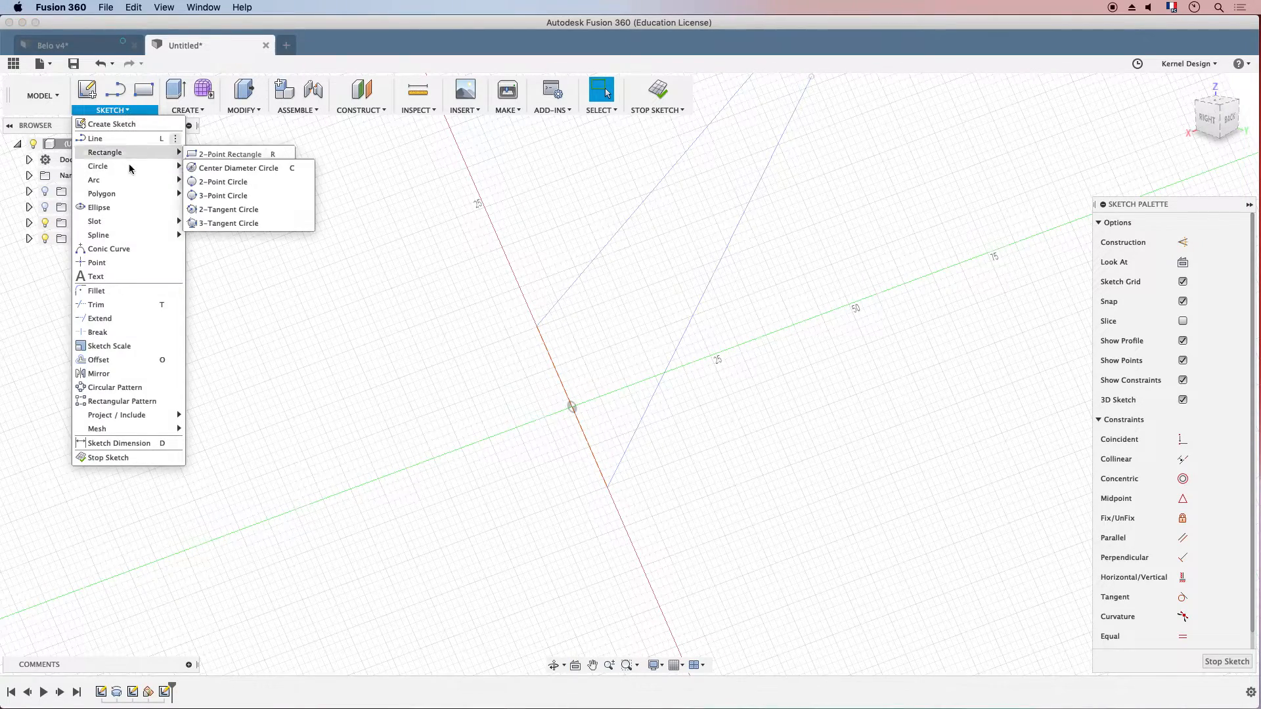
left_click(231, 169)
left_click(537, 327)
left_click(610, 490)
mouse_move(644, 490)
middle_mouse_down("shift")
mouse_move(676, 431)
mouse_move(798, 436)
mouse_move(797, 411)
mouse_move(782, 436)
mouse_move(810, 445)
middle_mouse_up("shift")
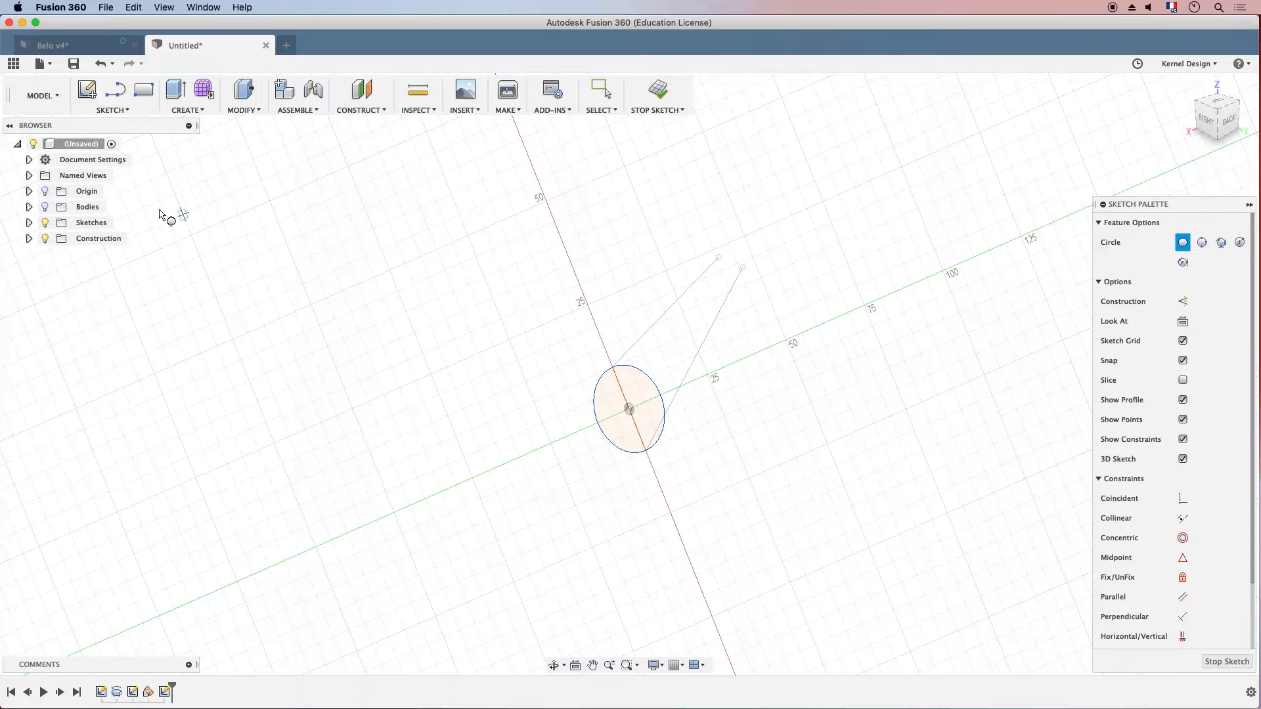
Show the bodies again and finish the circle sketch.
left_click(44, 209)
middle_click_drag(621, 366, 646, 356, "shift")
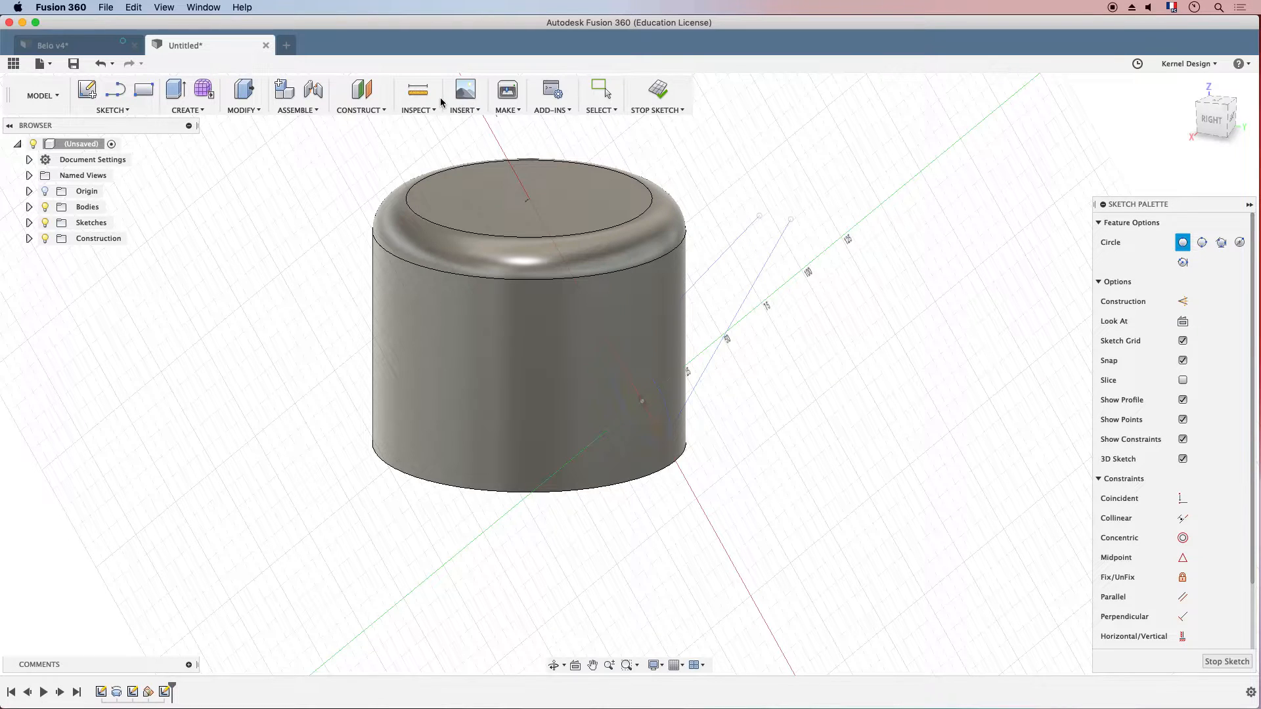
left_click(659, 91)
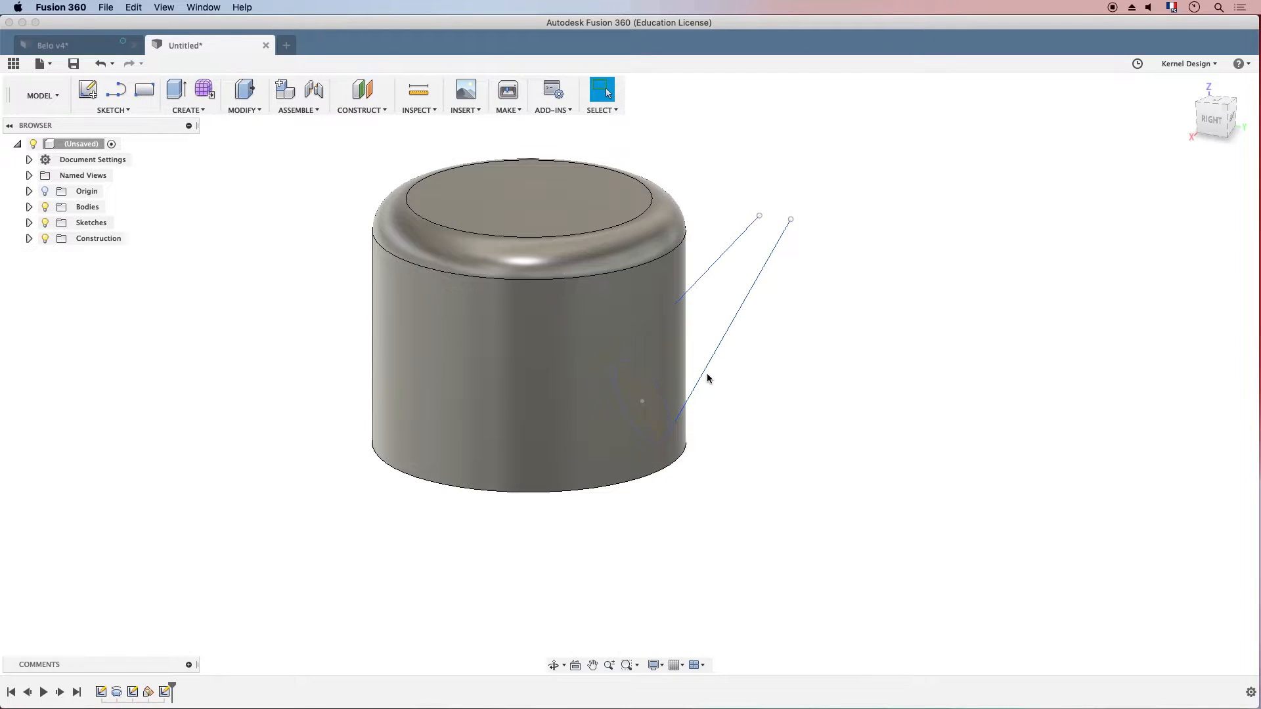
Start a Sweep of type Path + Guide Rail and use the circle at the spout's base as its profile.
left_click(196, 110)
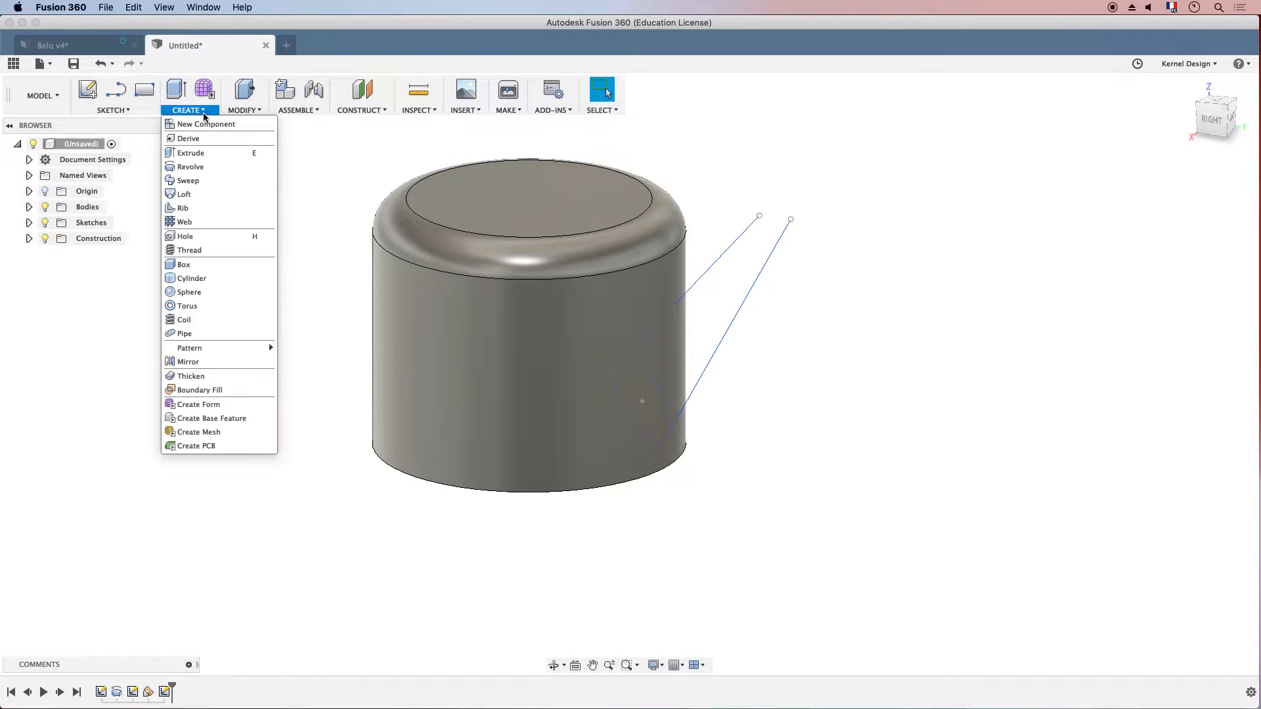
left_click(187, 180)
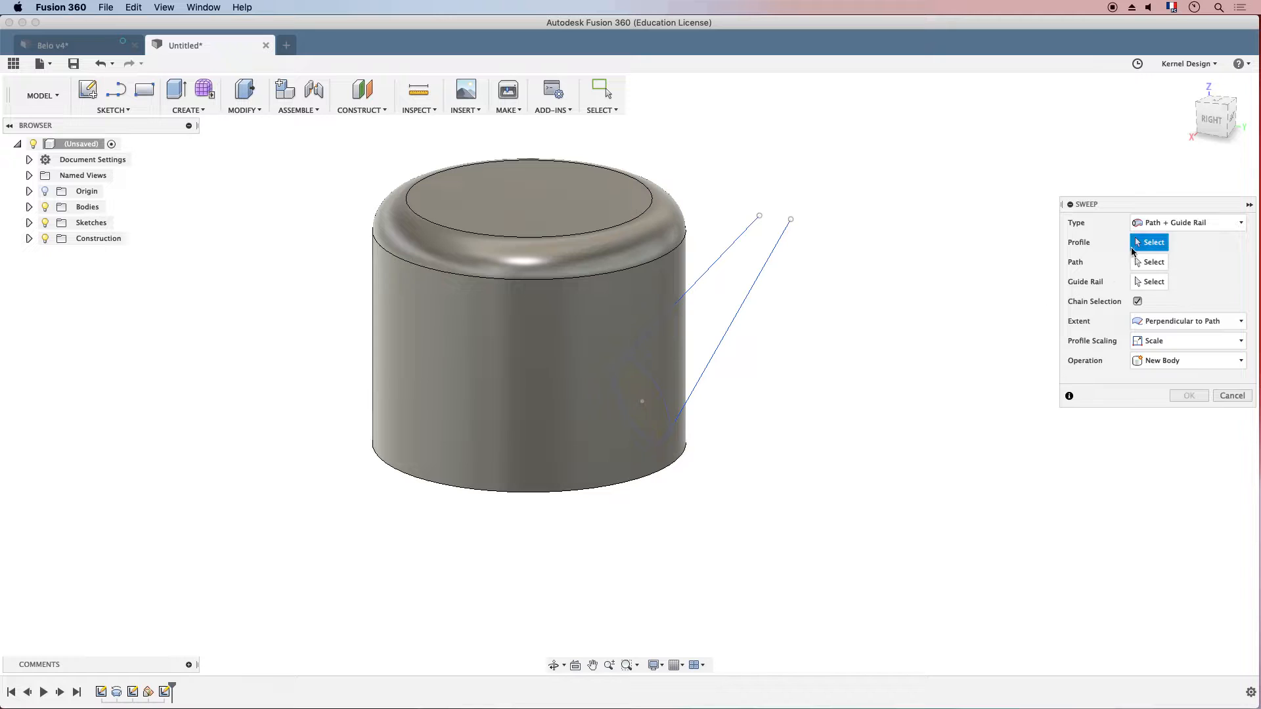
left_click(1156, 222)
left_click(1146, 237)
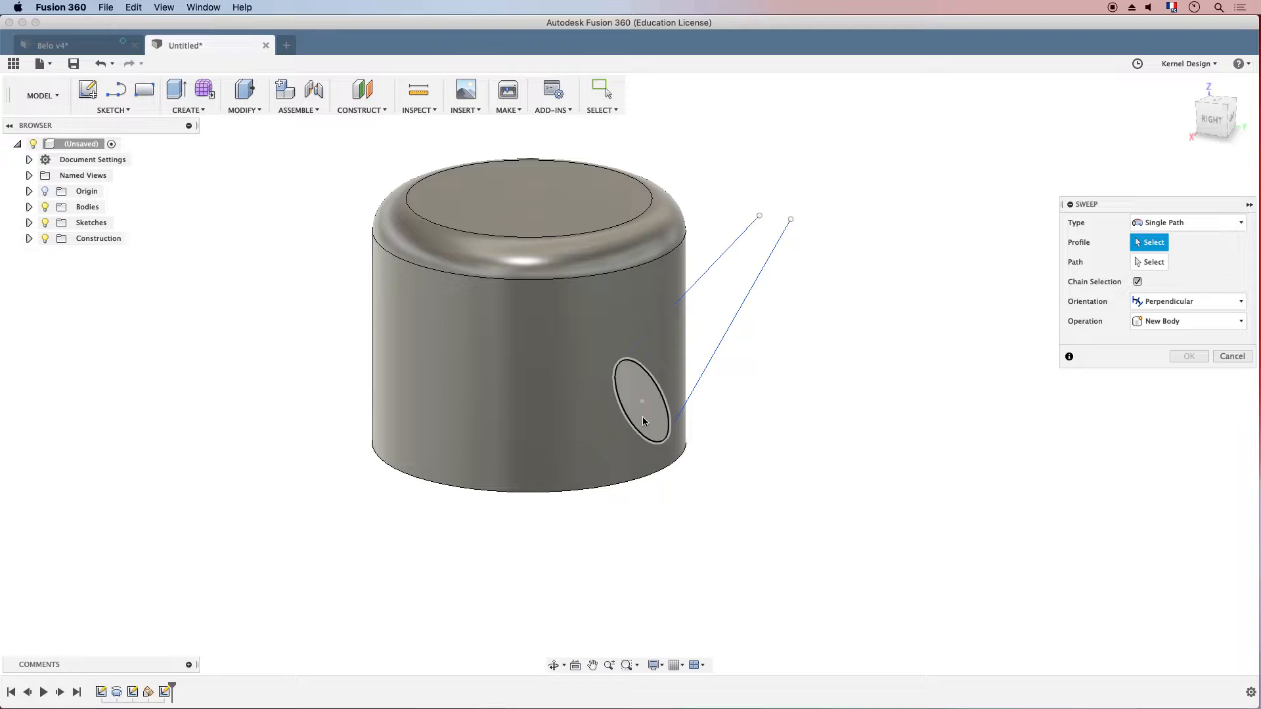
left_click(186, 111)
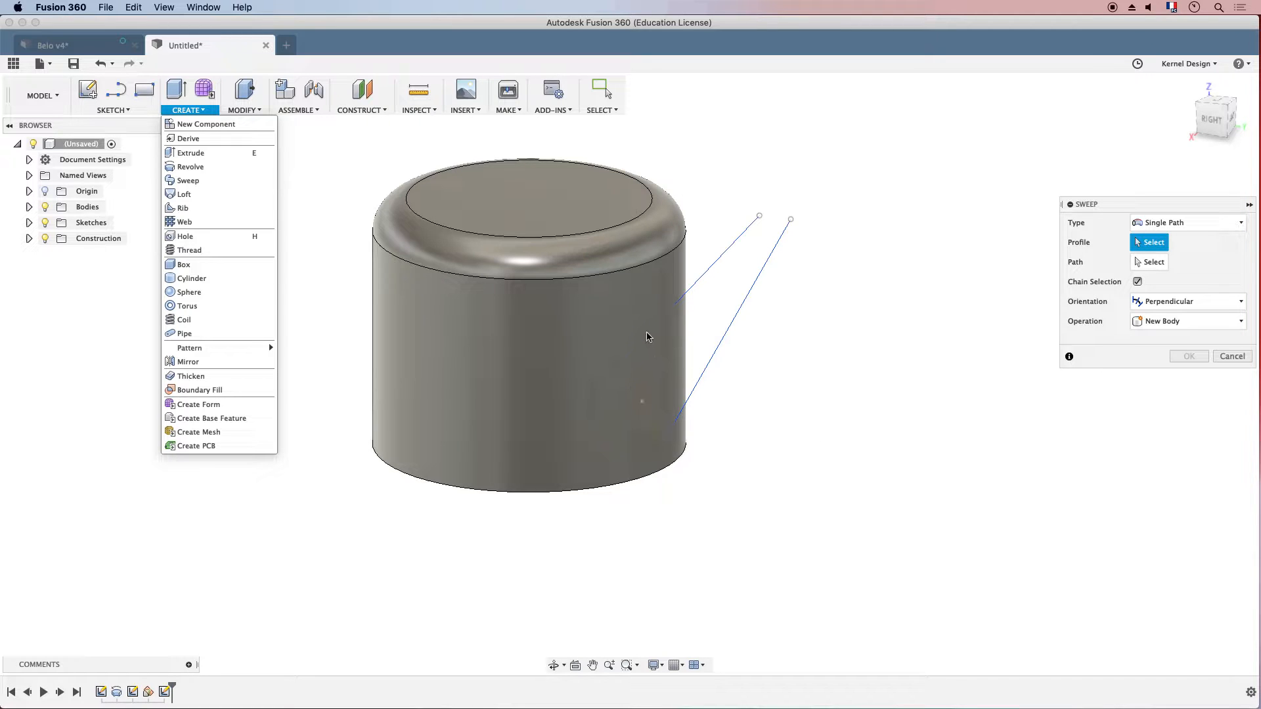
left_click(741, 240)
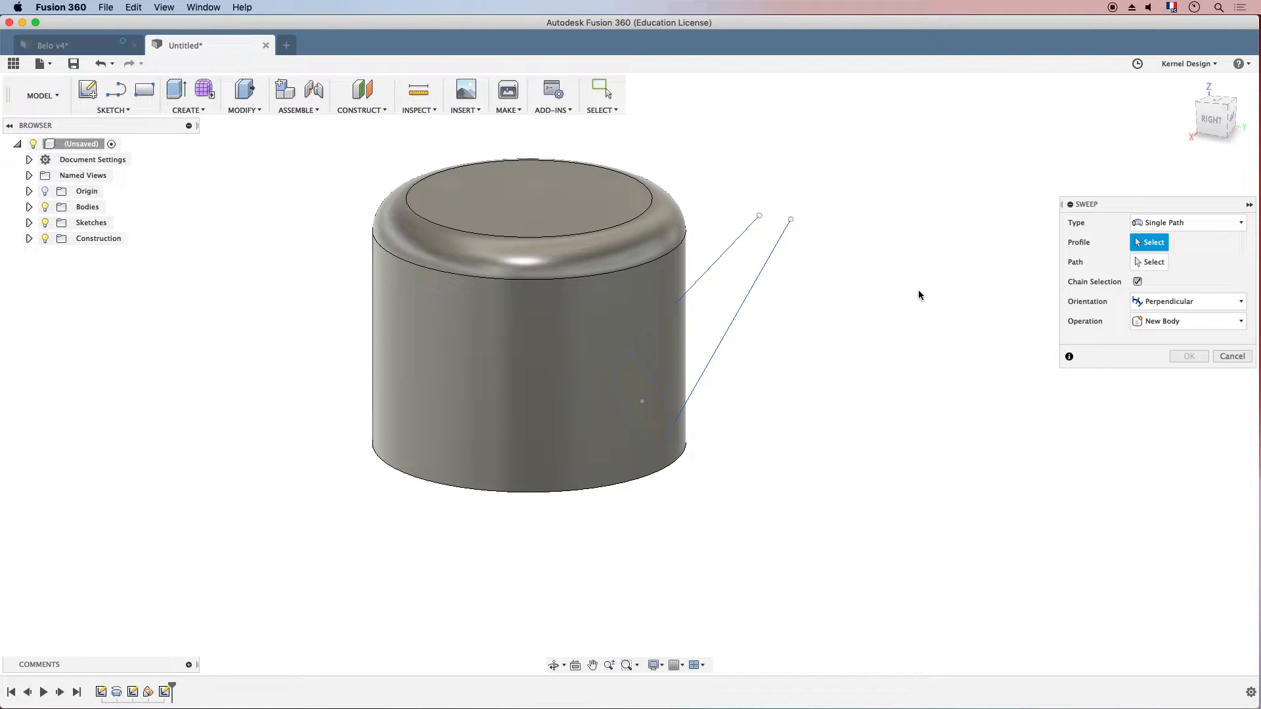
left_click(1176, 222)
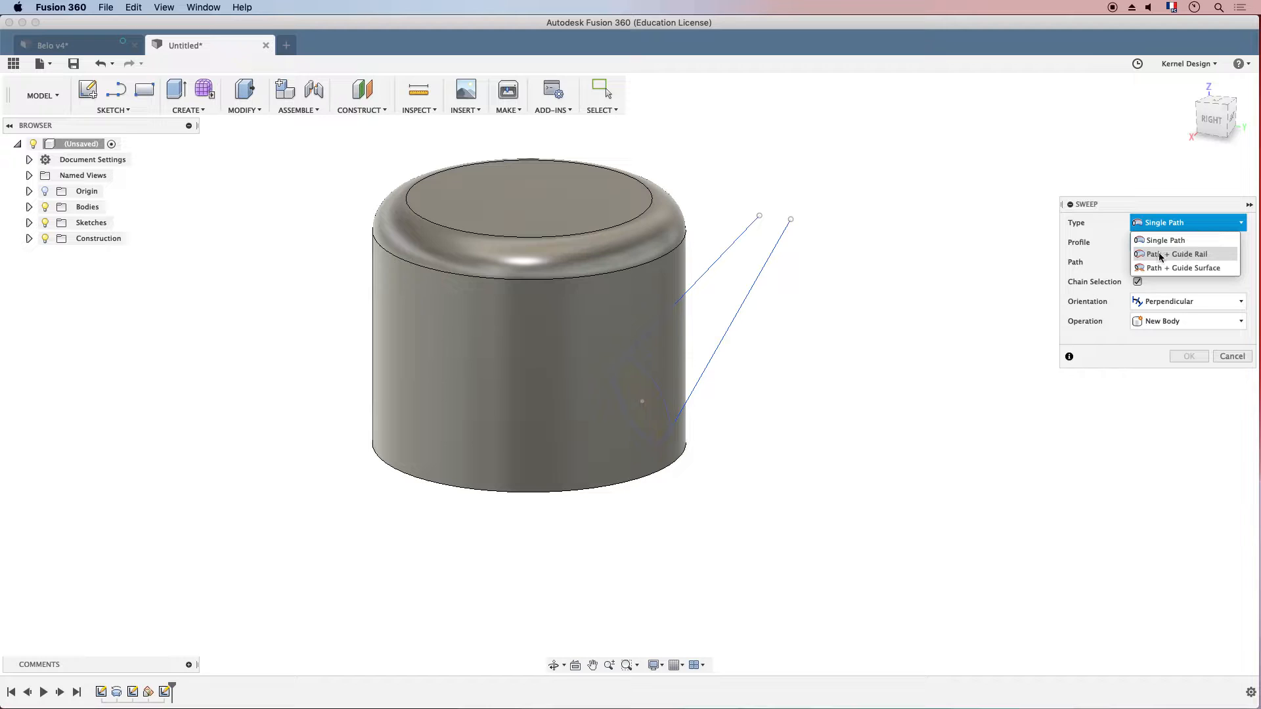
left_click(1169, 257)
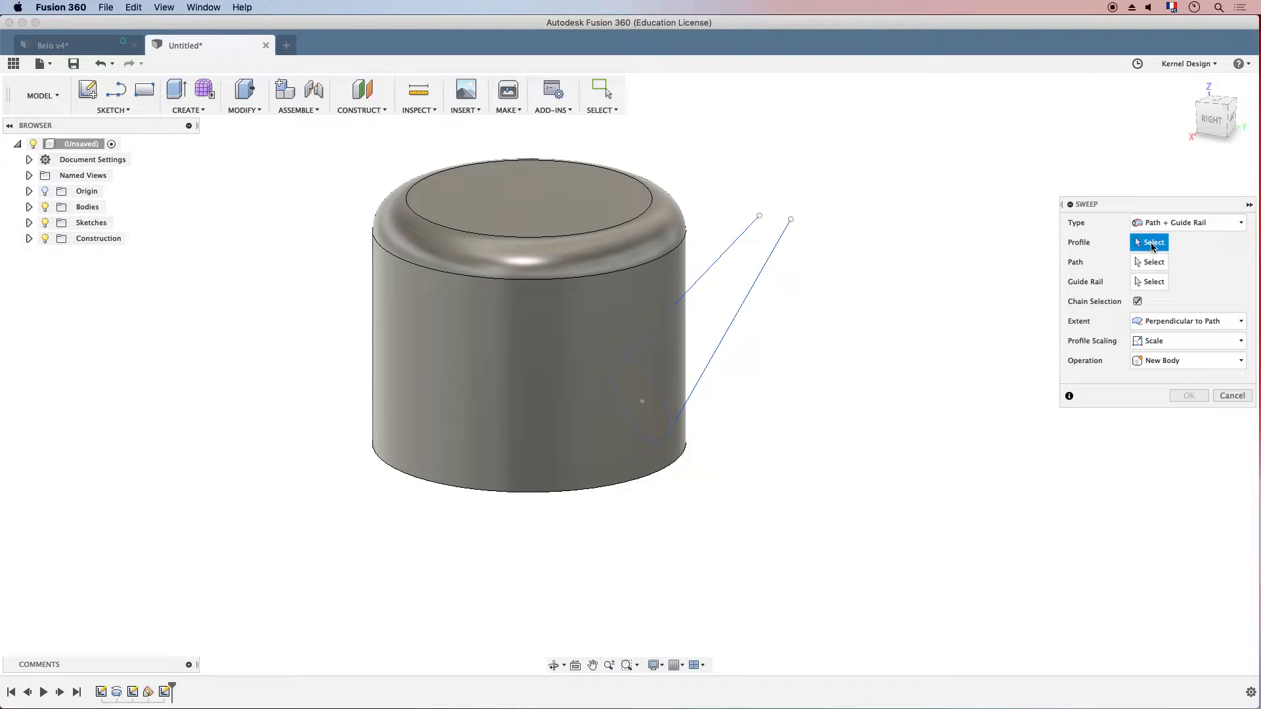
left_click(621, 405)
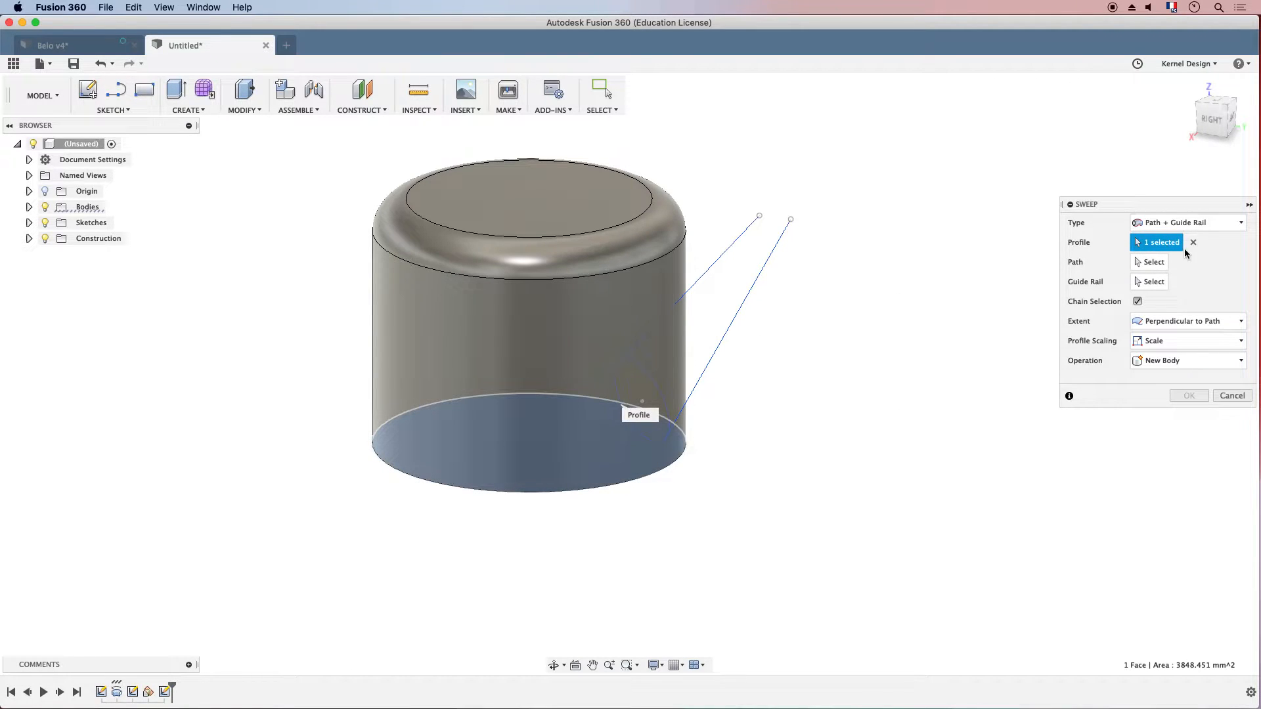
left_click(1193, 242)
left_click(628, 396)
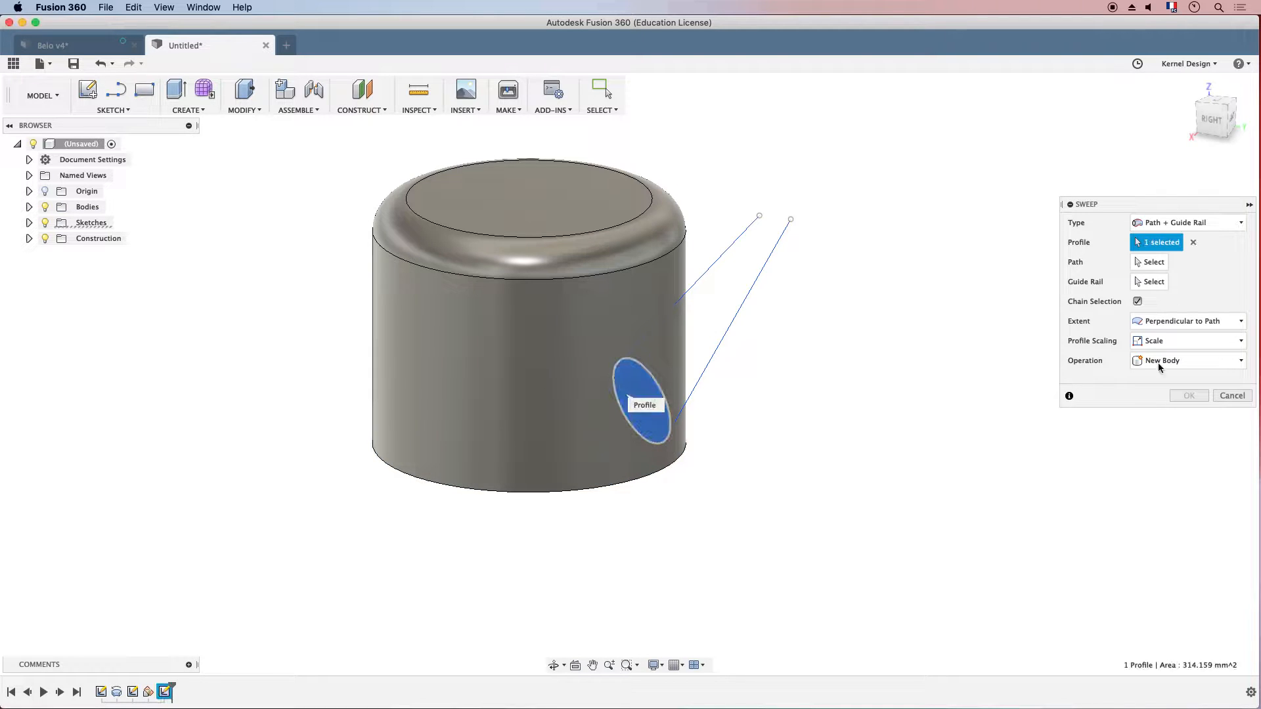
Sweep the circle along the spout's upper line with the lower line as guide rail, and join it to the body.
left_click(1151, 262)
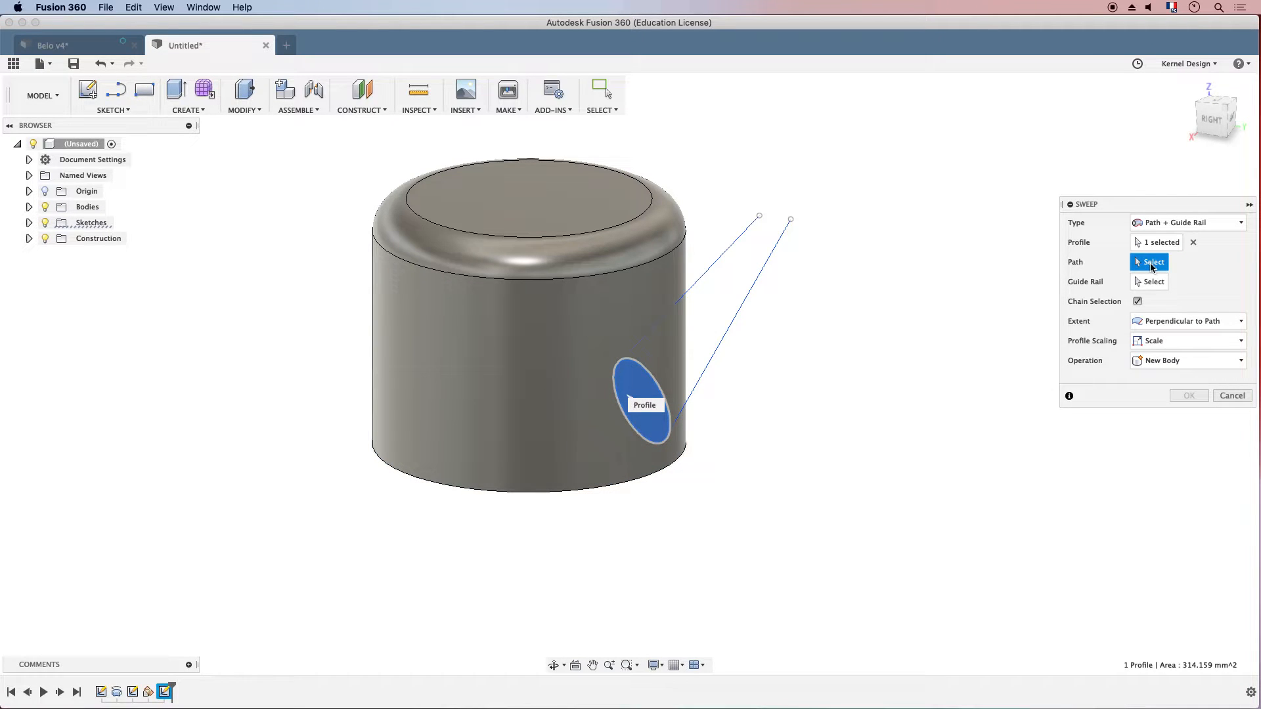
left_click(739, 241)
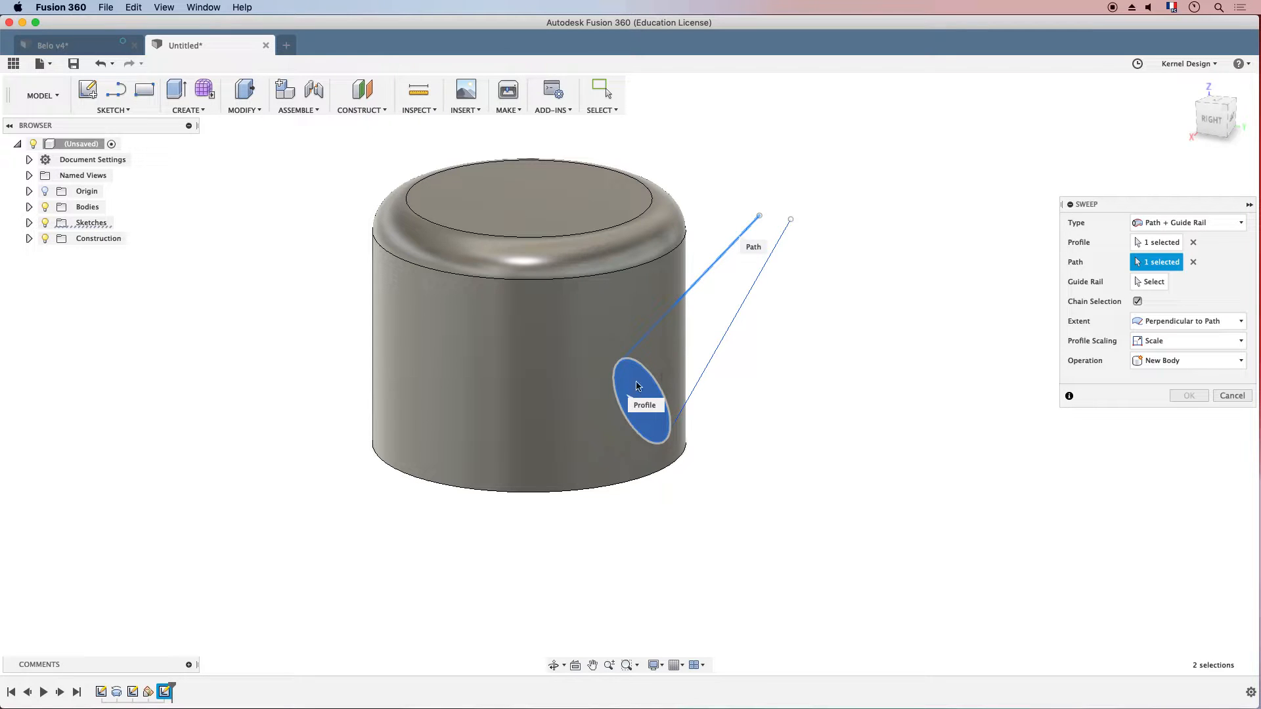
left_click(1154, 283)
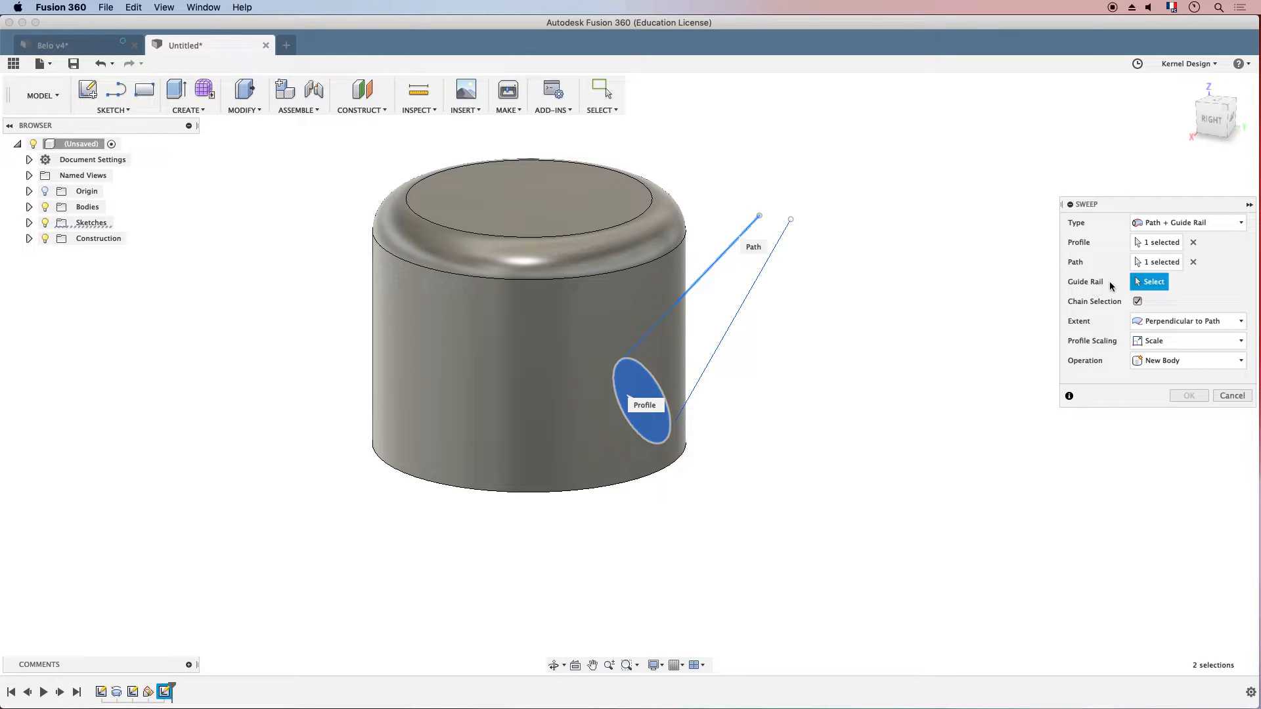
left_click(748, 292)
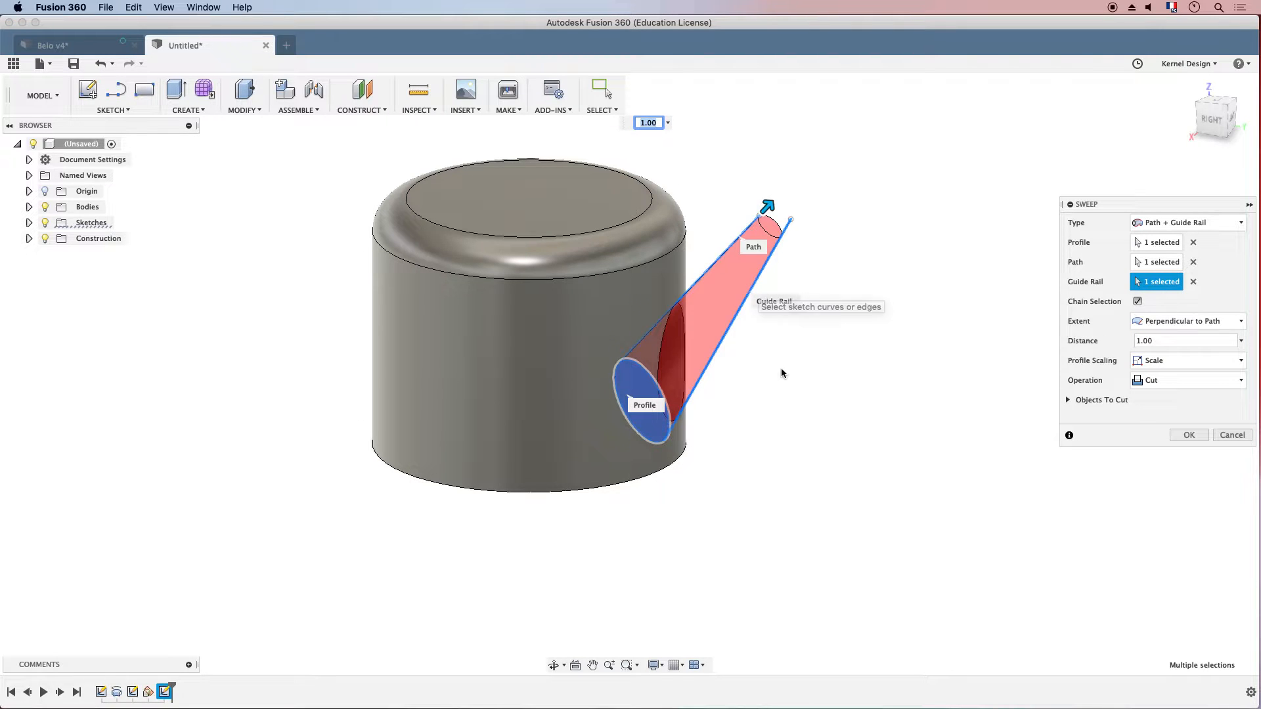
mouse_move(889, 346)
middle_mouse_down("shift")
mouse_move(845, 363)
mouse_move(881, 349)
middle_mouse_up("shift")
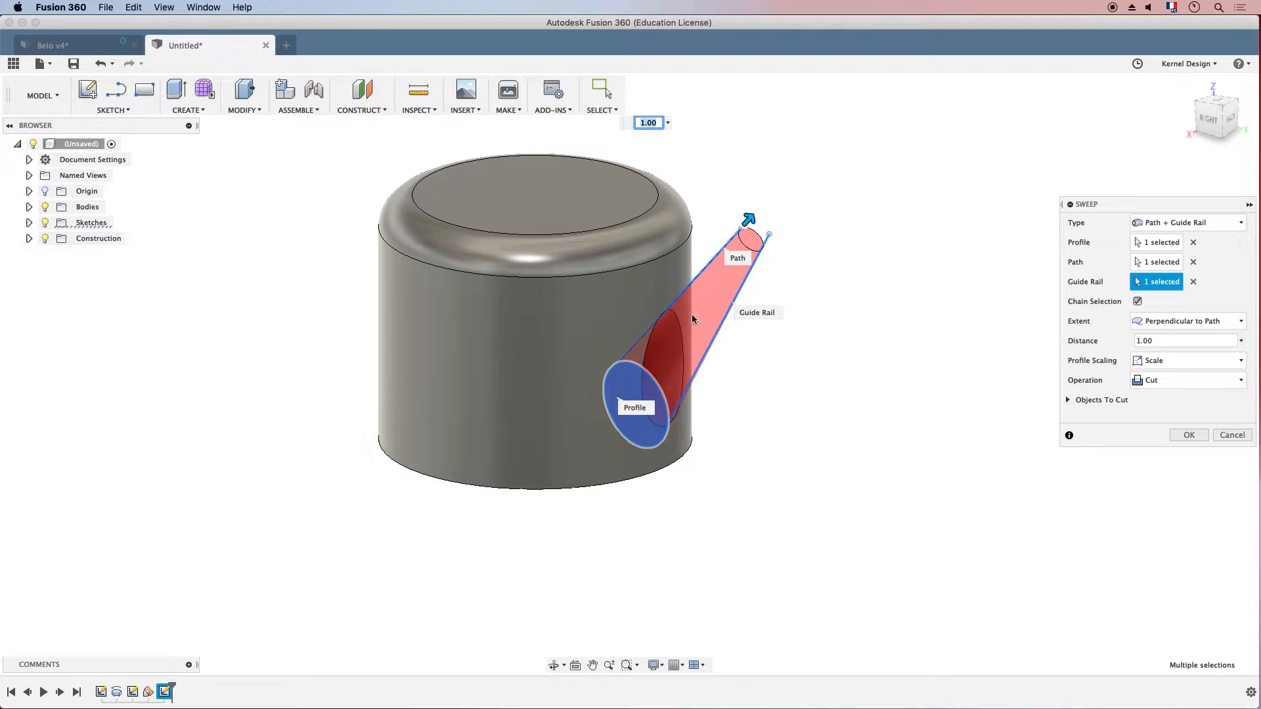
left_click(1189, 380)
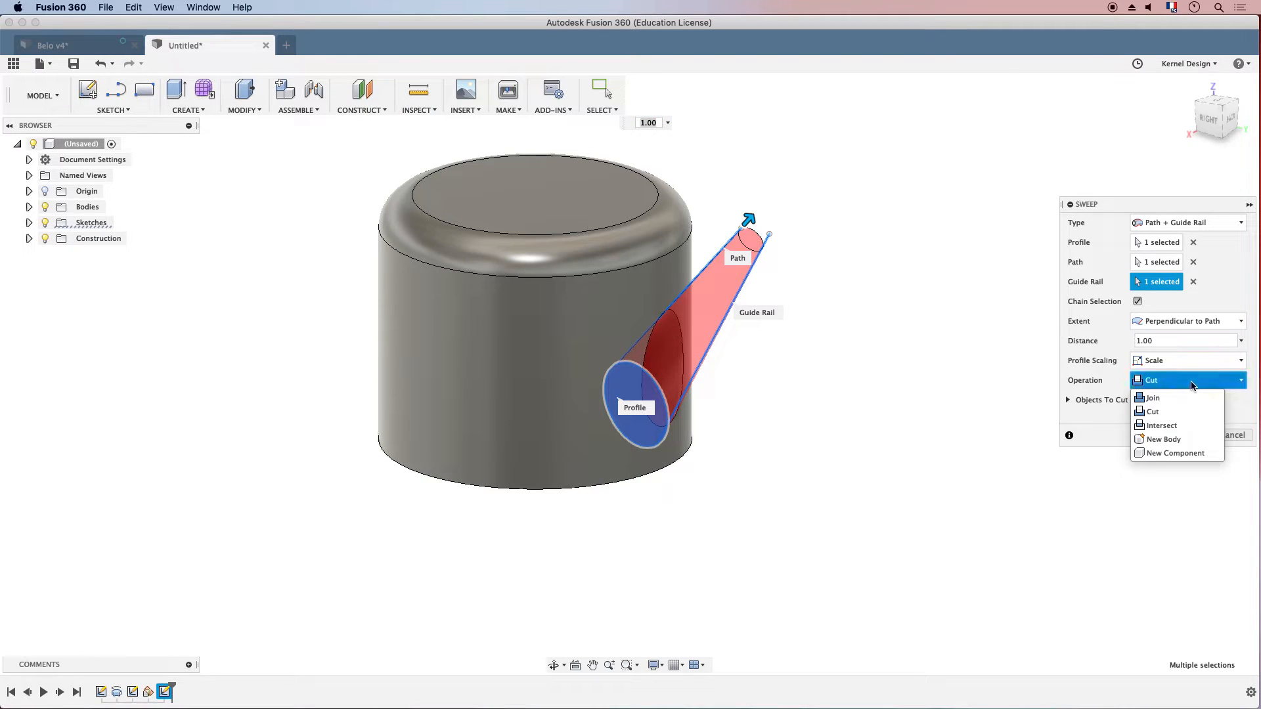
left_click(1187, 398)
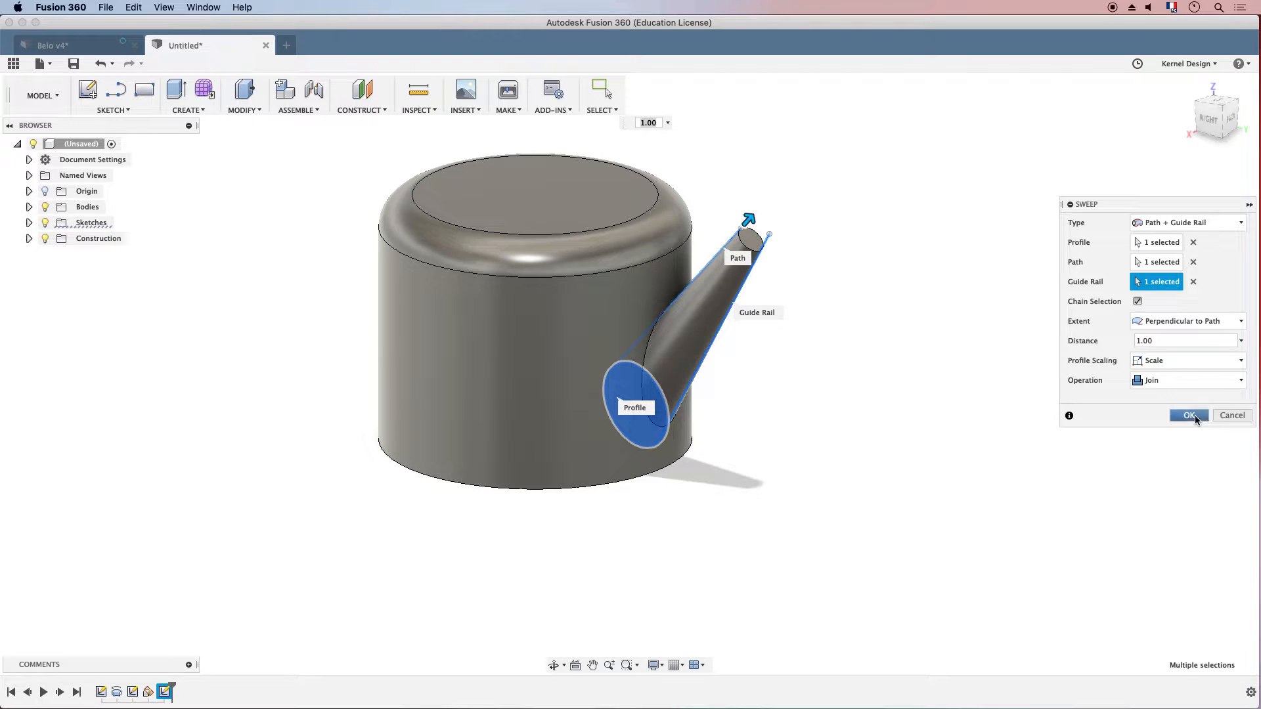
left_click(1189, 415)
Rename the watering can body as Arrosoir.
mouse_move(918, 338)
middle_mouse_down("shift")
mouse_move(777, 341)
mouse_move(922, 341)
mouse_move(902, 339)
middle_mouse_up("shift")
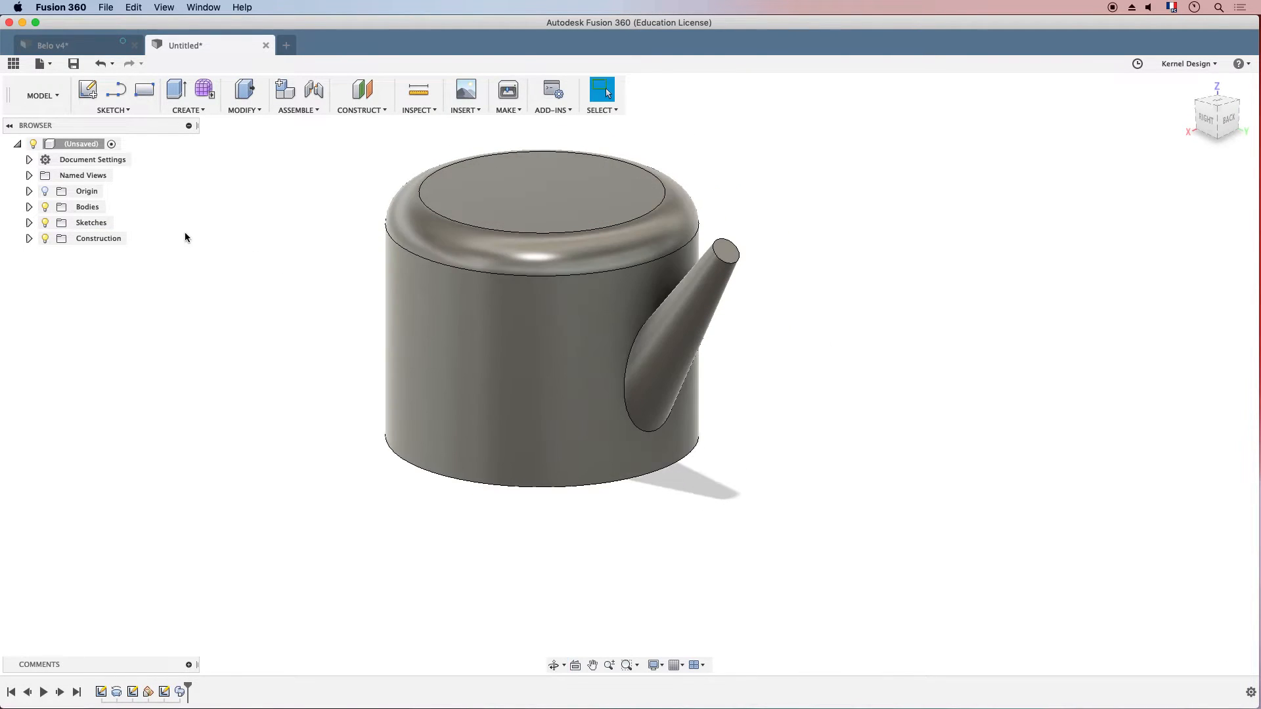
left_click(29, 207)
double_click(100, 222)
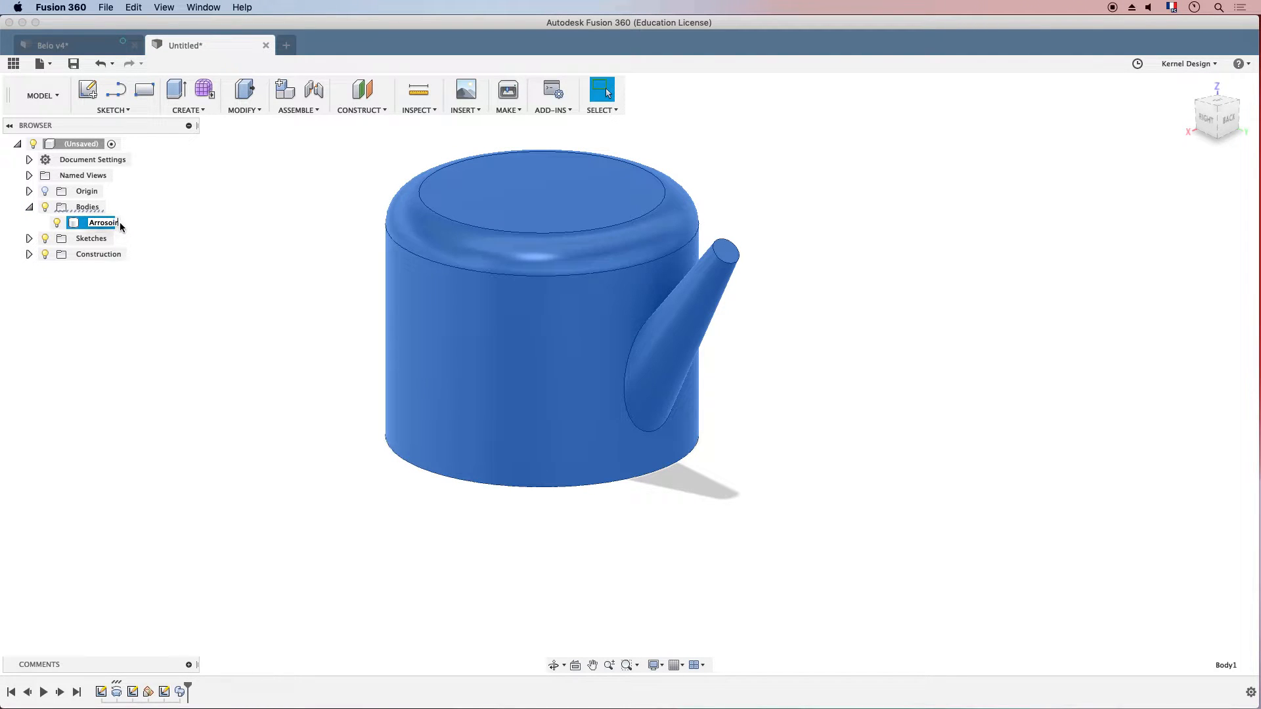
type("Arrosoir")
key("Return")
Start a sketch on the horizontal origin plane at the base of the watering can.
mouse_move(699, 377)
middle_mouse_down("shift")
mouse_move(737, 369)
mouse_move(704, 386)
mouse_move(698, 371)
middle_mouse_up("shift")
scroll(695, 365, "down", 3)
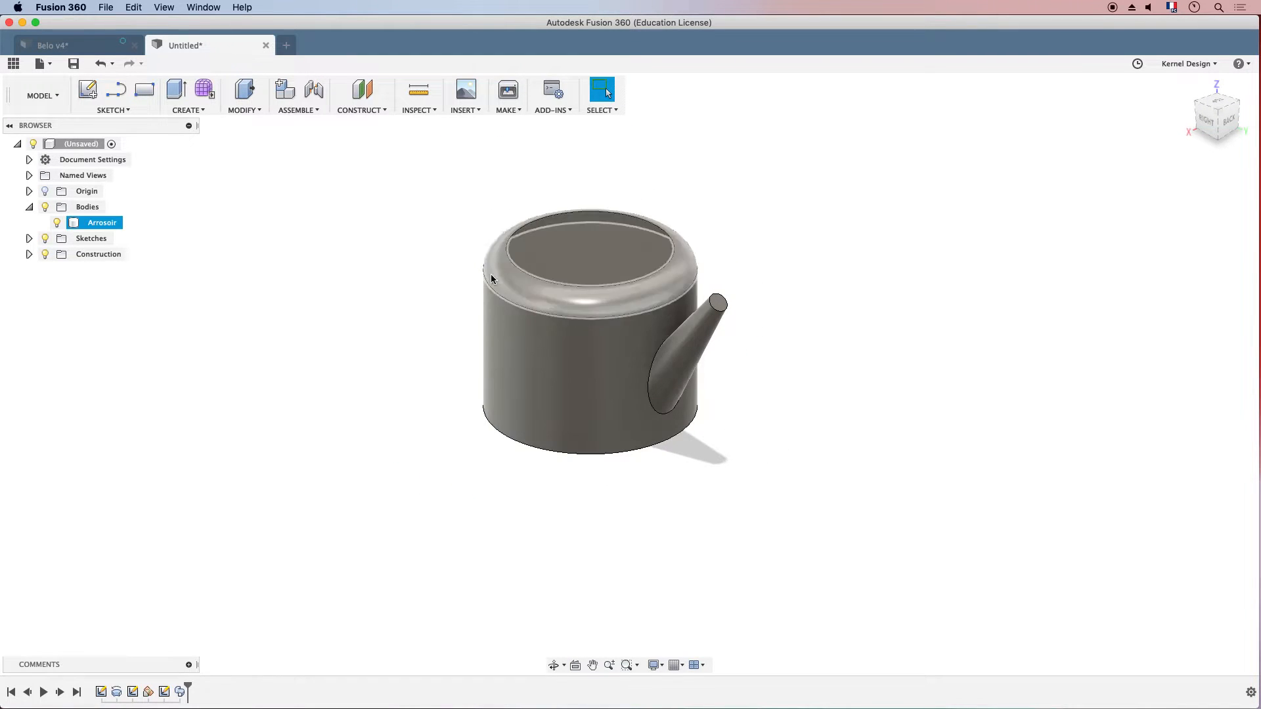
middle_click_drag(653, 284, 687, 270, "shift")
left_click(608, 92)
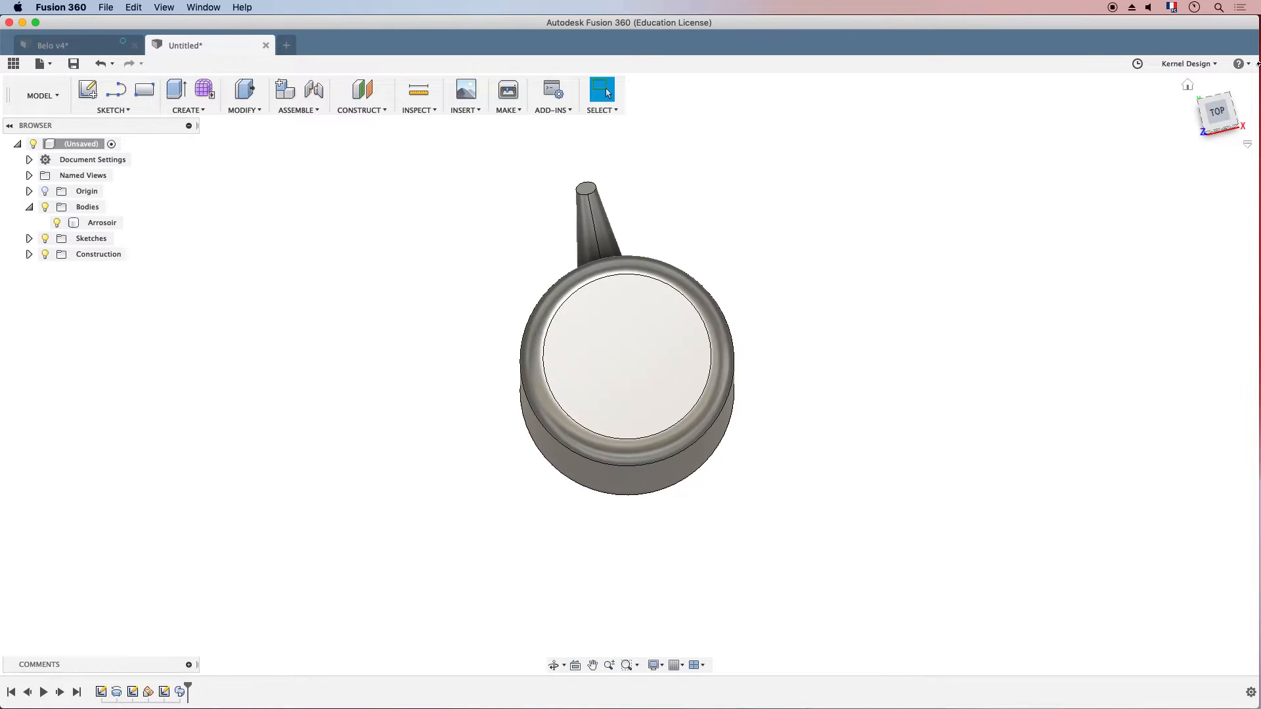
left_click(1187, 84)
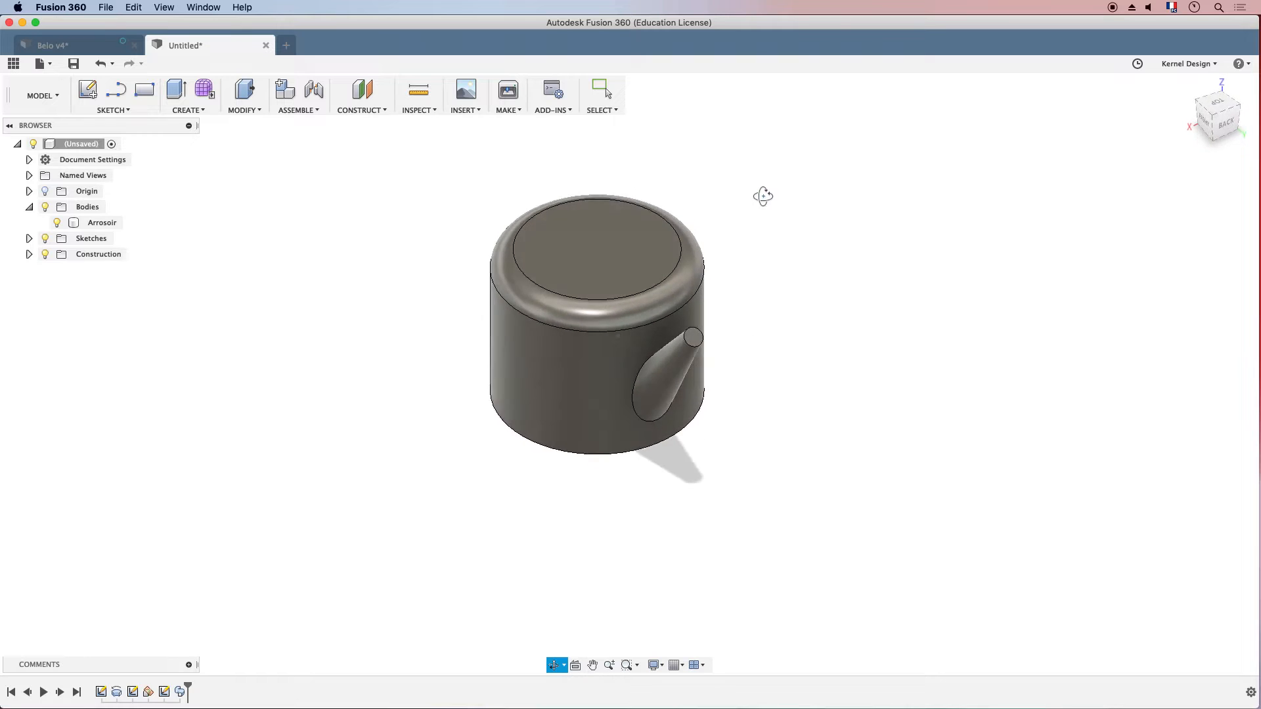
left_click(87, 90)
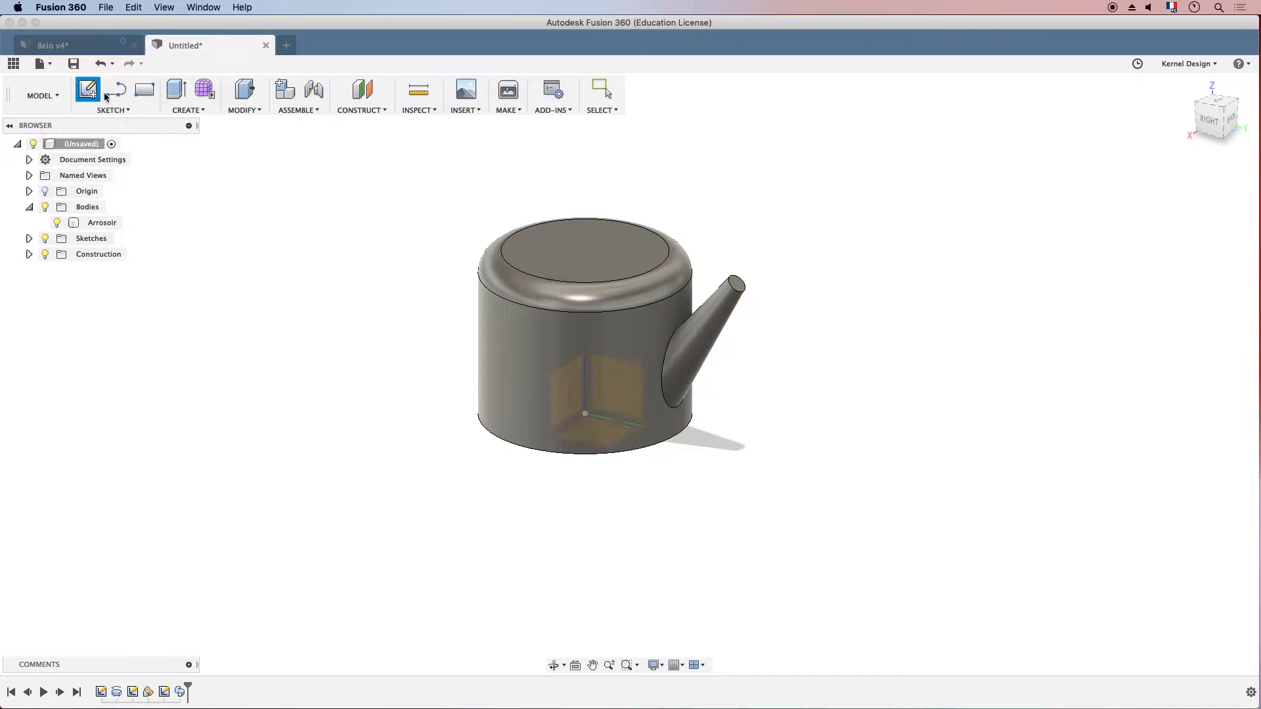
left_click(605, 433)
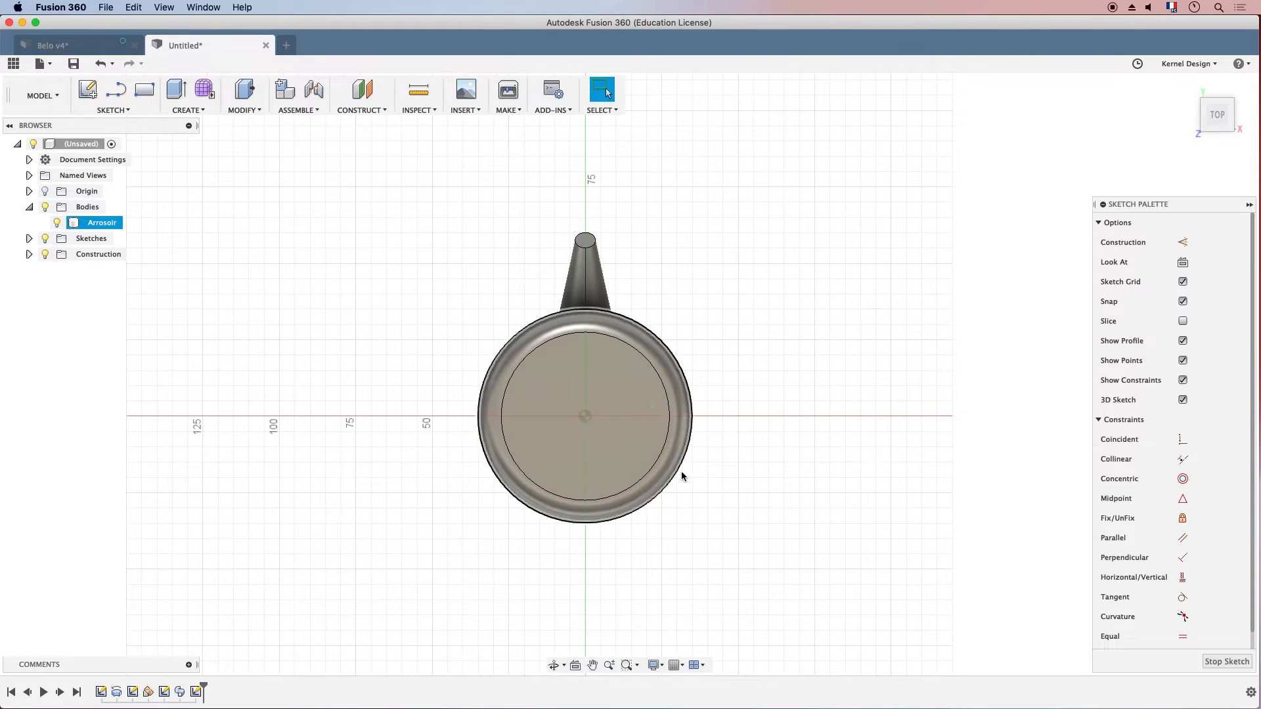
Draw an off-centre circle about 25.2 mm in diameter reaching the projected edge of the can's top face, and finish the sketch.
left_click(113, 110)
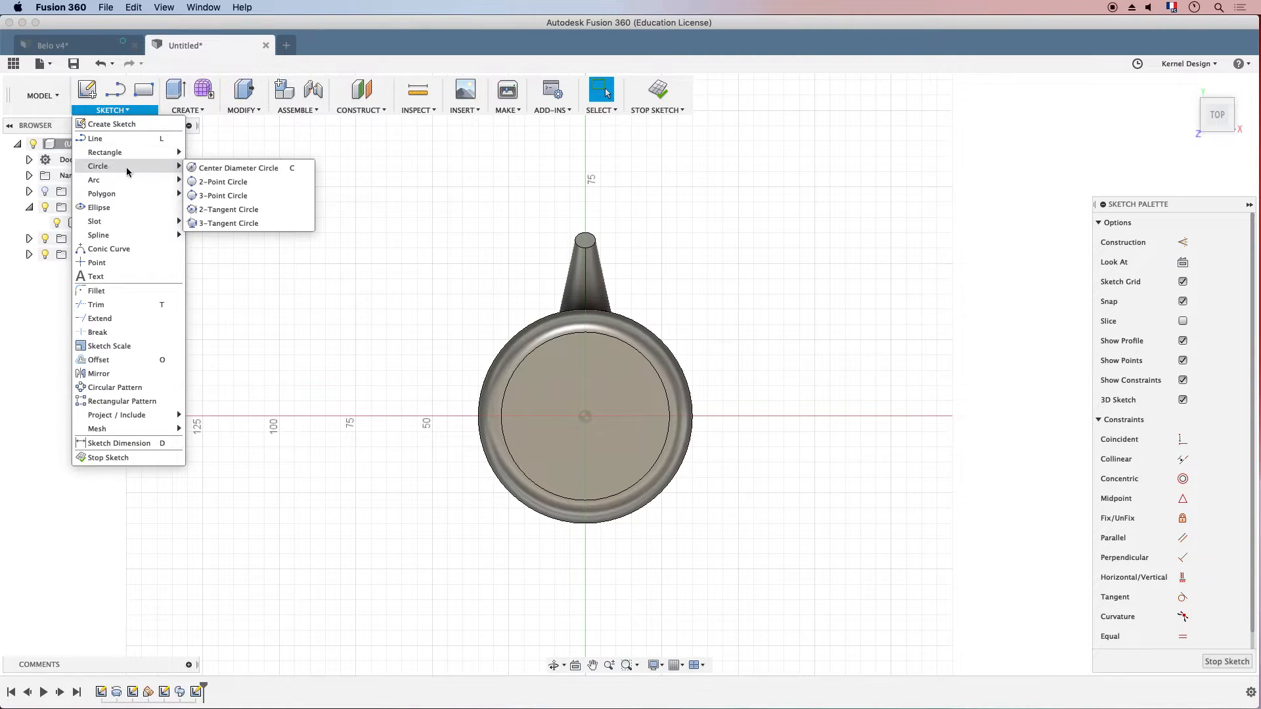
mouse_move(176, 180)
left_click(234, 168)
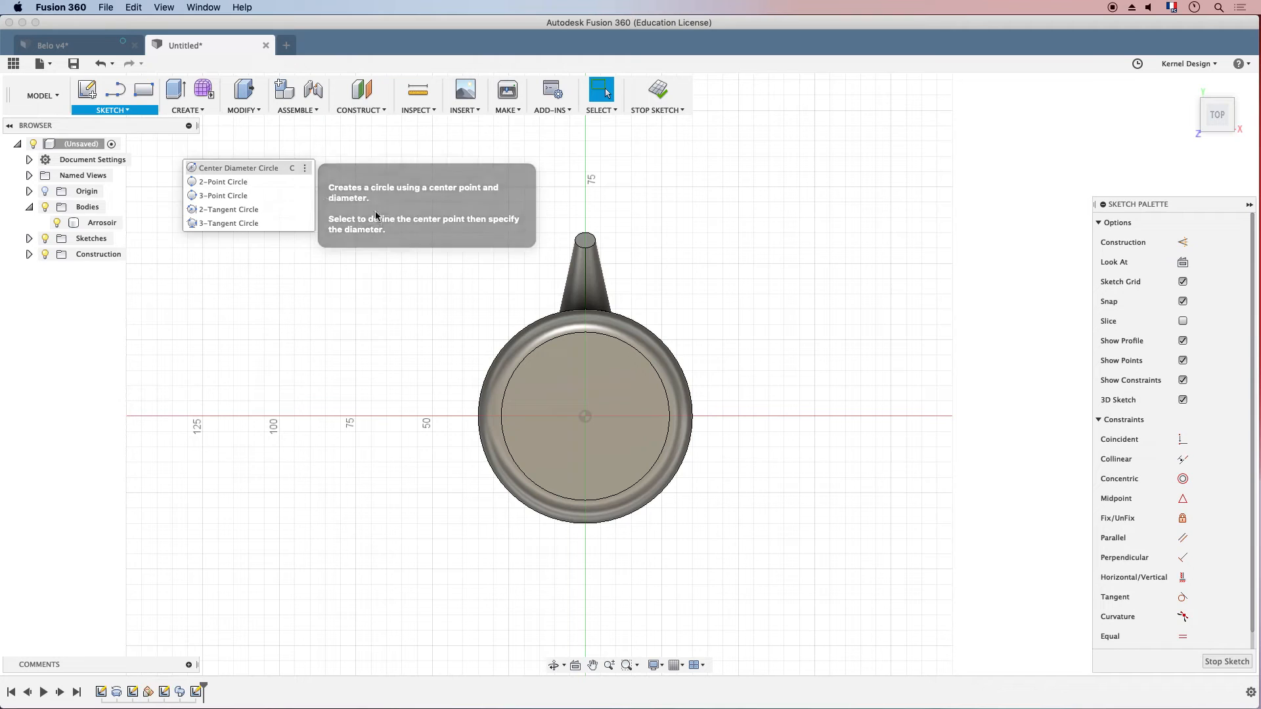
left_click(546, 440)
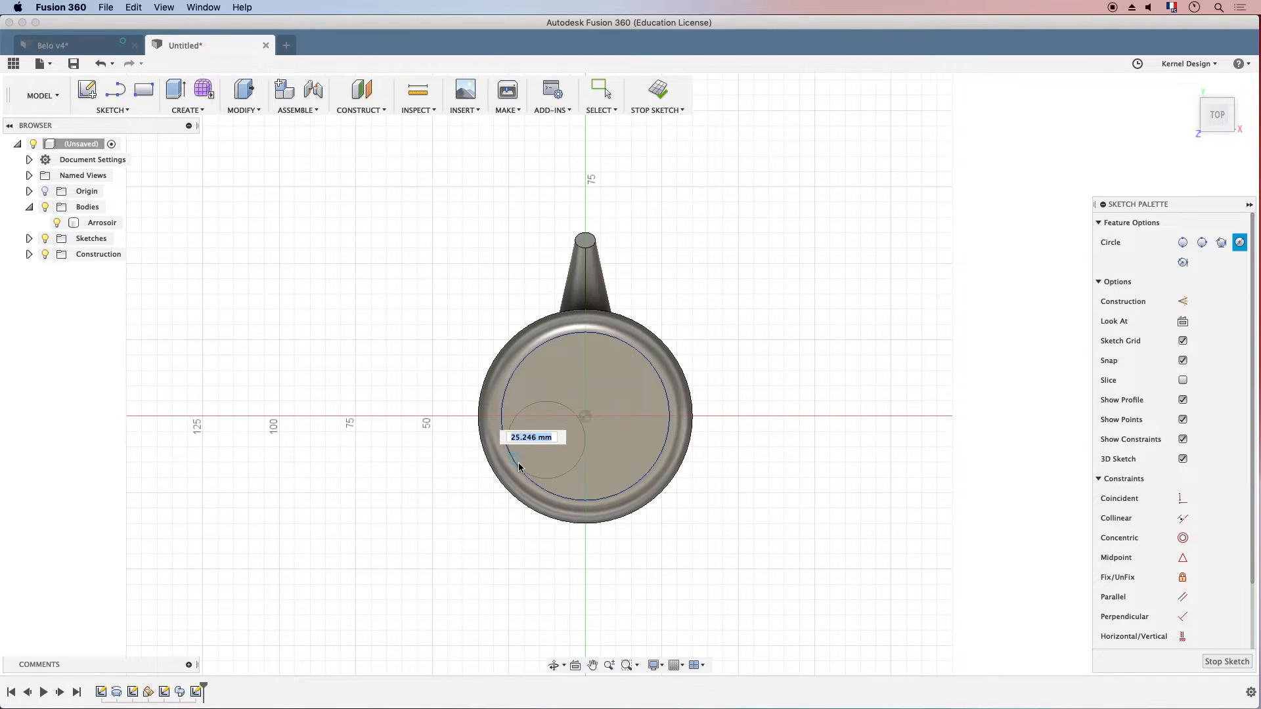
left_click(518, 467)
mouse_move(596, 448)
middle_mouse_down("shift")
mouse_move(643, 420)
mouse_move(562, 329)
middle_mouse_up("shift")
left_click(660, 90)
Start extruding the off-centre circle upward through the can until it protrudes above the top face.
mouse_move(550, 457)
middle_mouse_down("shift")
mouse_move(616, 370)
mouse_move(587, 387)
middle_mouse_up("shift")
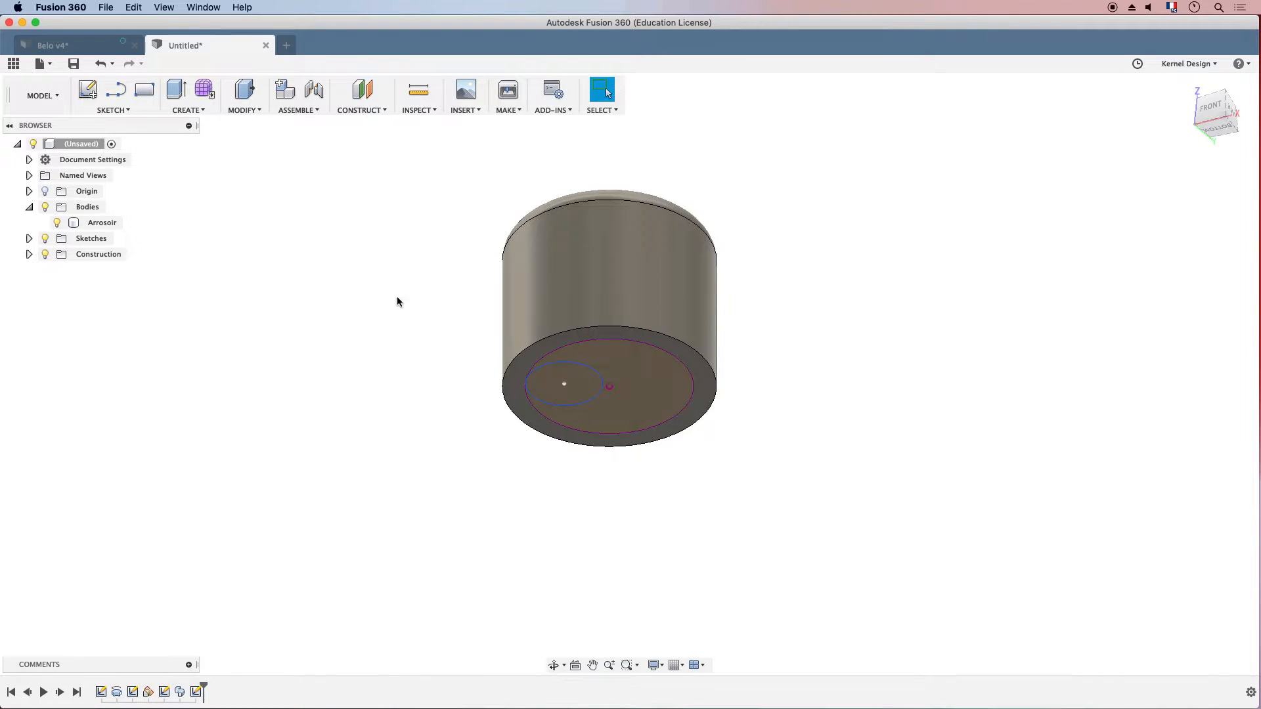
key("e")
left_click(587, 385)
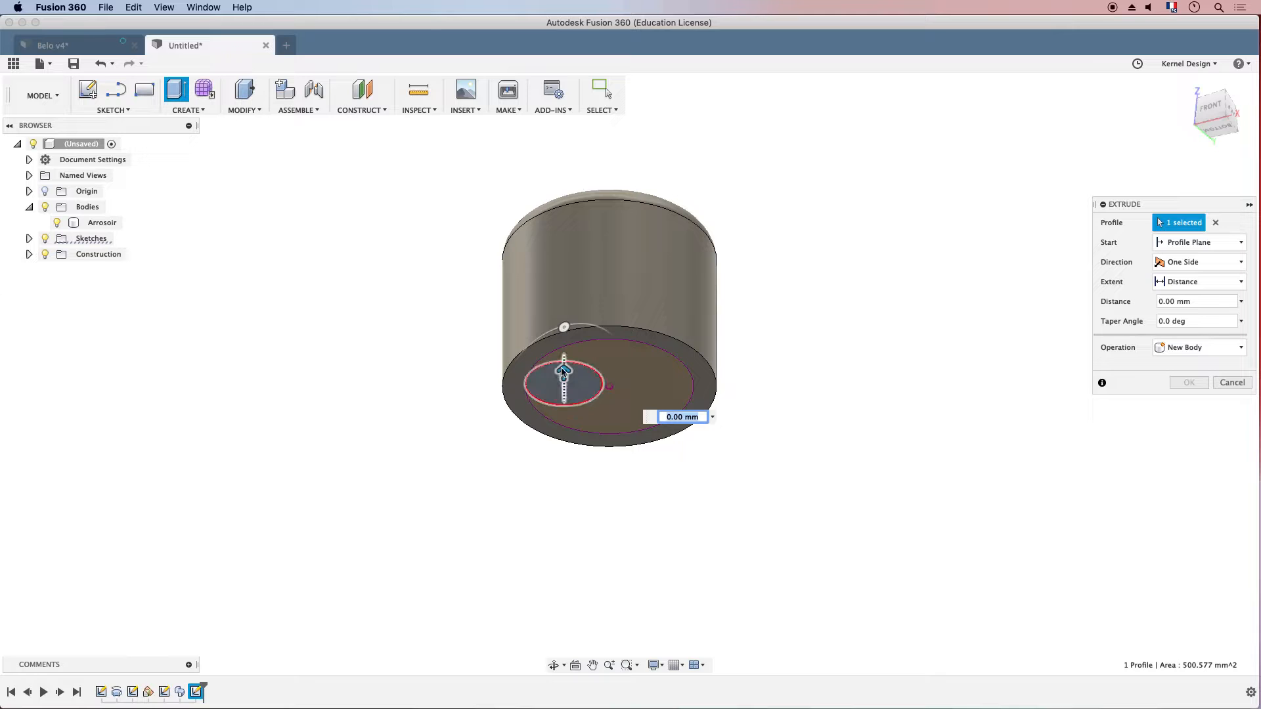
left_click_drag(564, 374, 564, 207)
middle_click_drag(681, 192, 737, 255, "shift")
Set the extrusion to Two Sides, with side 1 at about 62.8 mm and side 2 at about -12.5 mm.
left_click(1193, 265)
left_click(1186, 293)
left_click_drag(555, 427, 554, 392)
left_click_drag(553, 229, 553, 238)
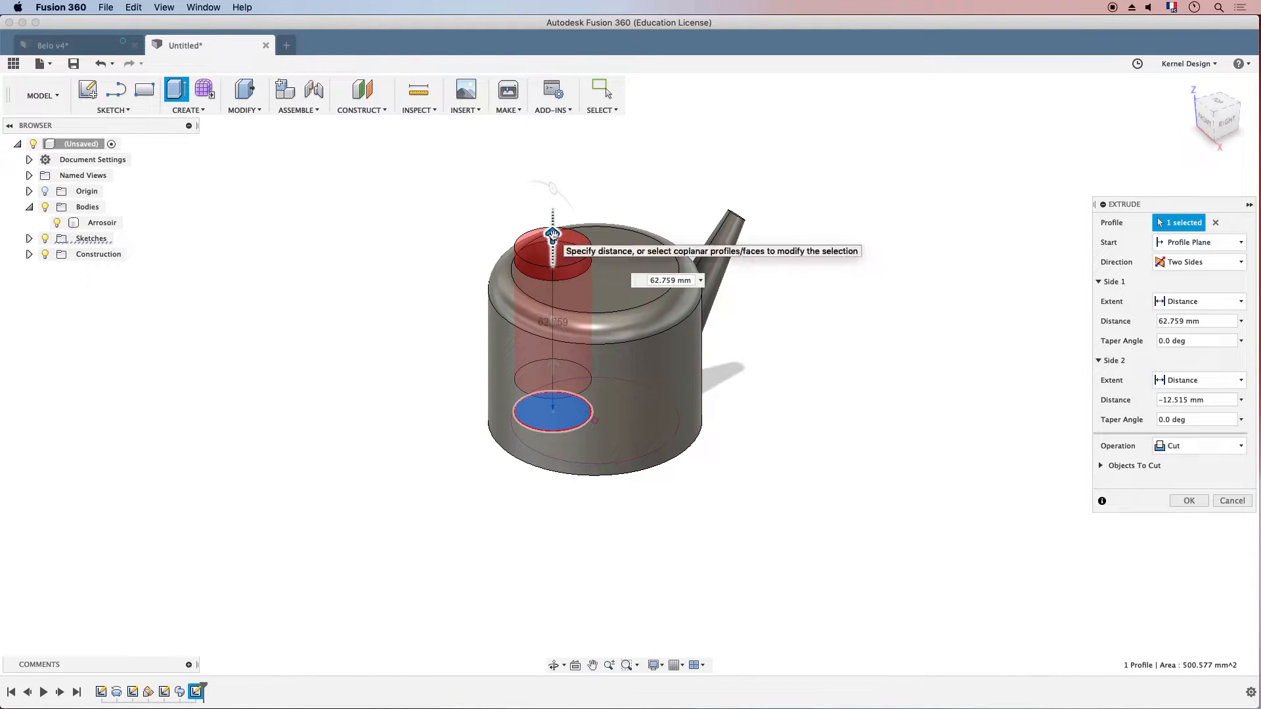
Set the extrusion's operation to Join and apply it to form a raised neck on top of the can.
left_click(1240, 448)
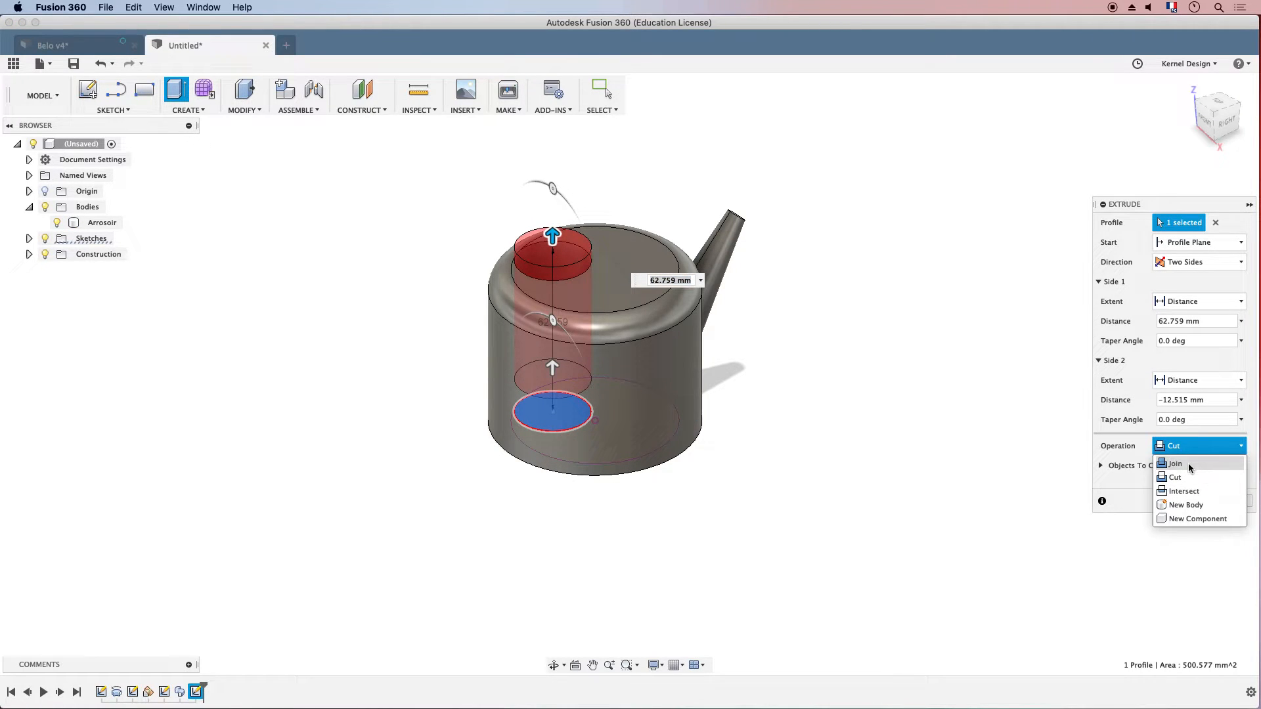
left_click(1188, 463)
middle_click_drag(591, 315, 731, 404, "shift")
middle_click_drag(580, 473, 555, 407, "shift")
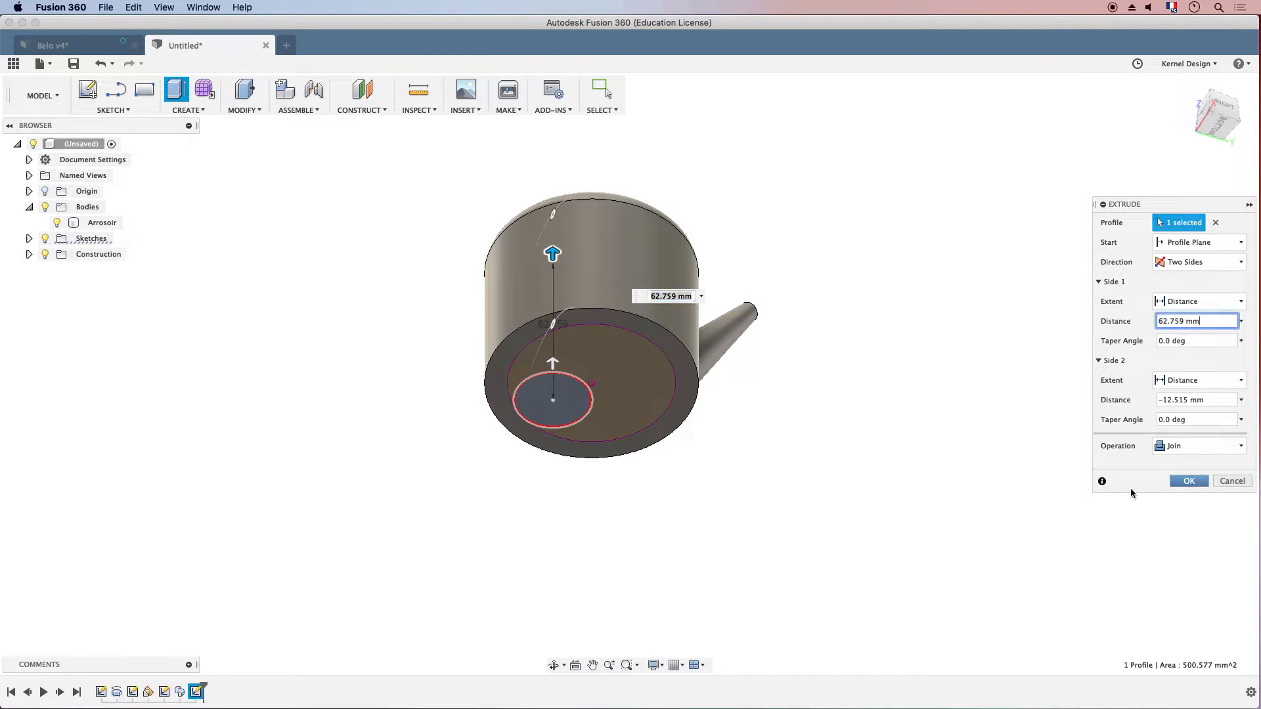
left_click(1189, 480)
middle_click_drag(601, 273, 648, 302, "shift")
middle_click_drag(473, 315, 608, 307, "shift")
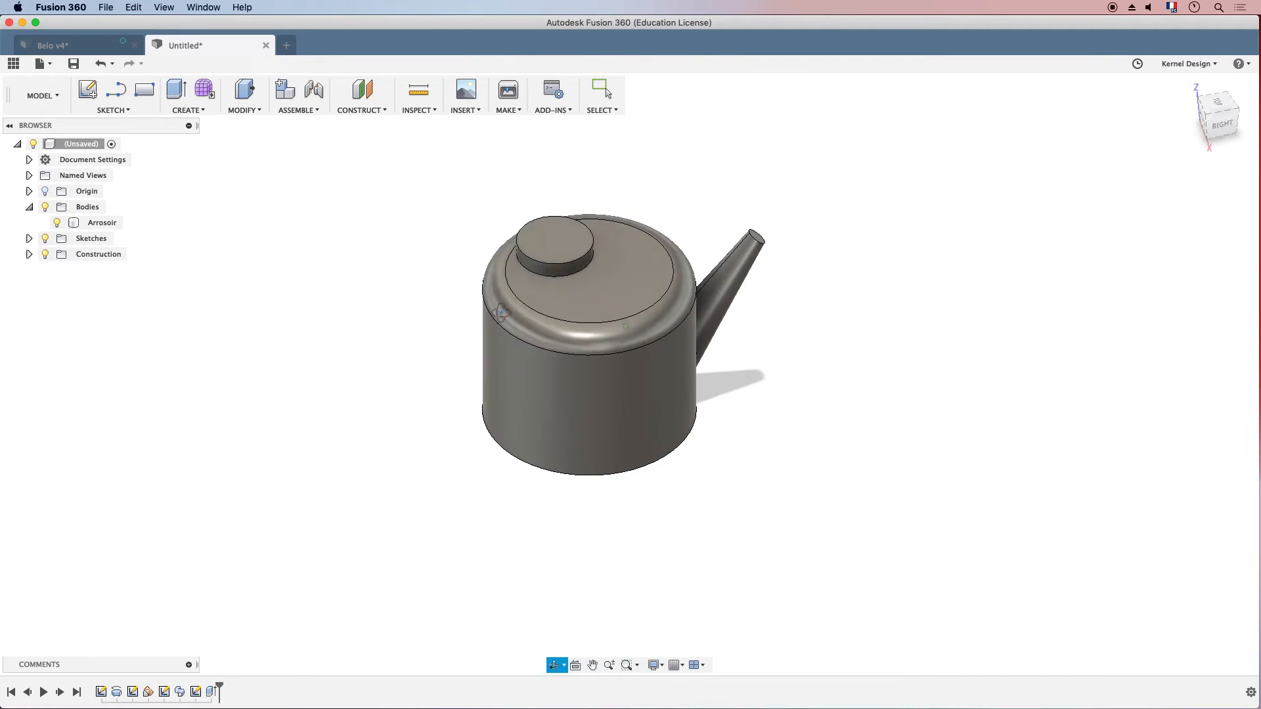
Fillet the edge where the neck meets the can's top, using a chord length of about 3.8 mm.
scroll(608, 307, "up", 5)
key("Escape")
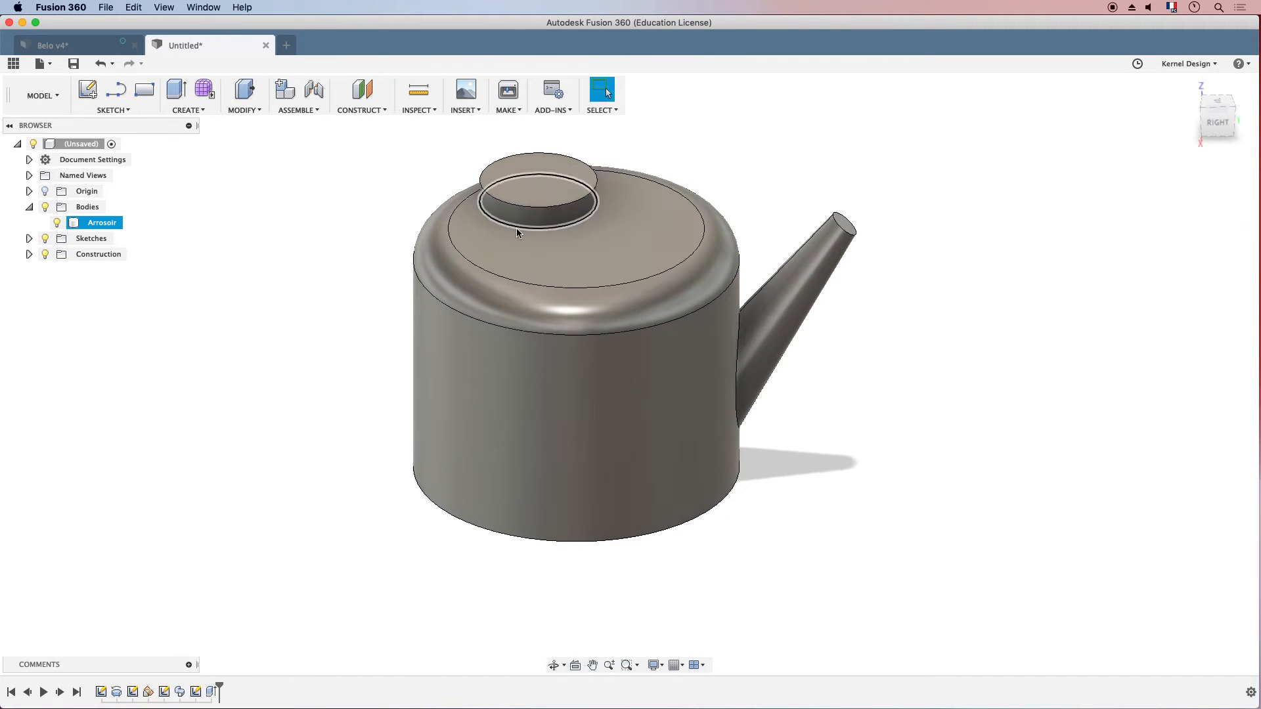
left_click(243, 110)
left_click(250, 138)
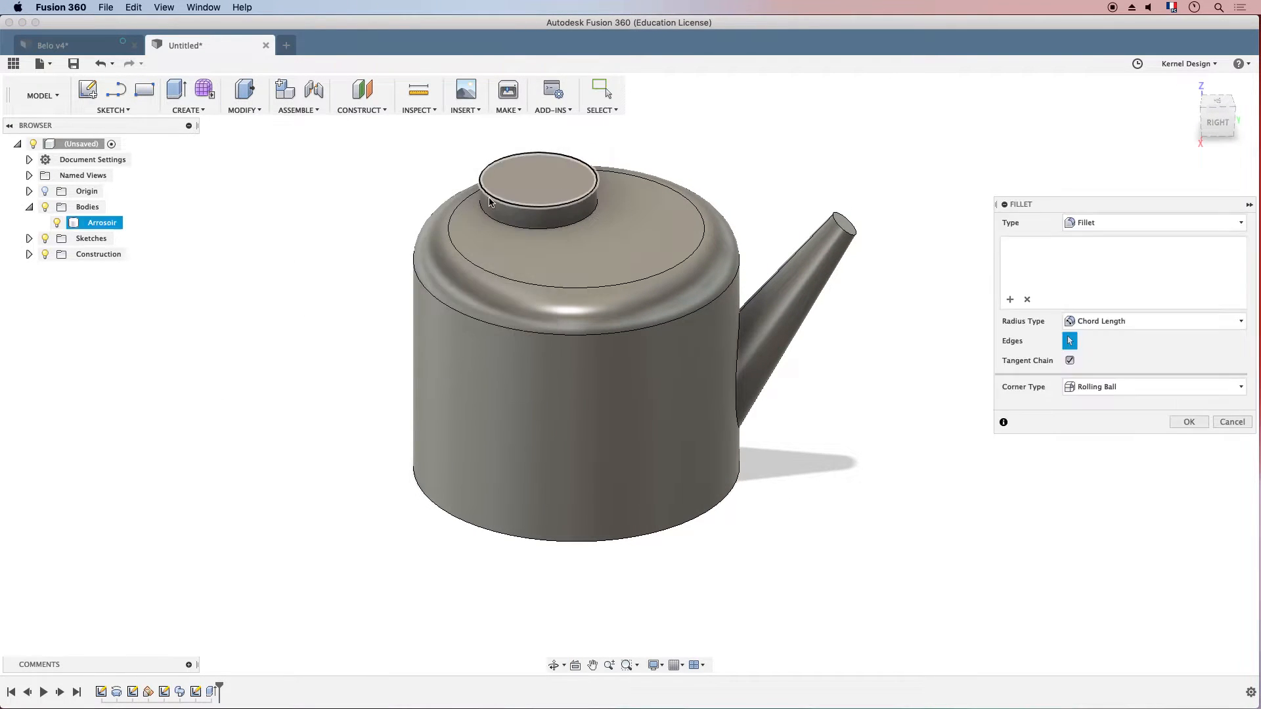
left_click(512, 226)
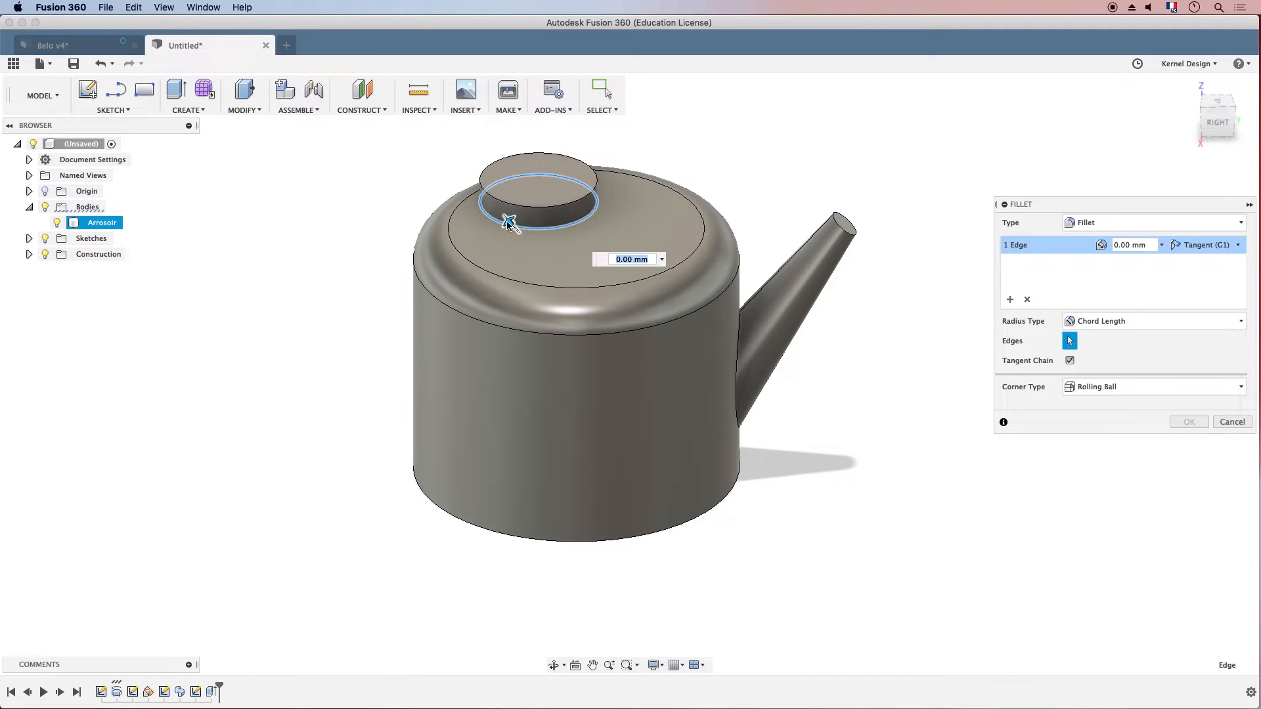
left_click_drag(509, 222, 506, 220)
middle_click_drag(383, 270, 419, 247, "shift")
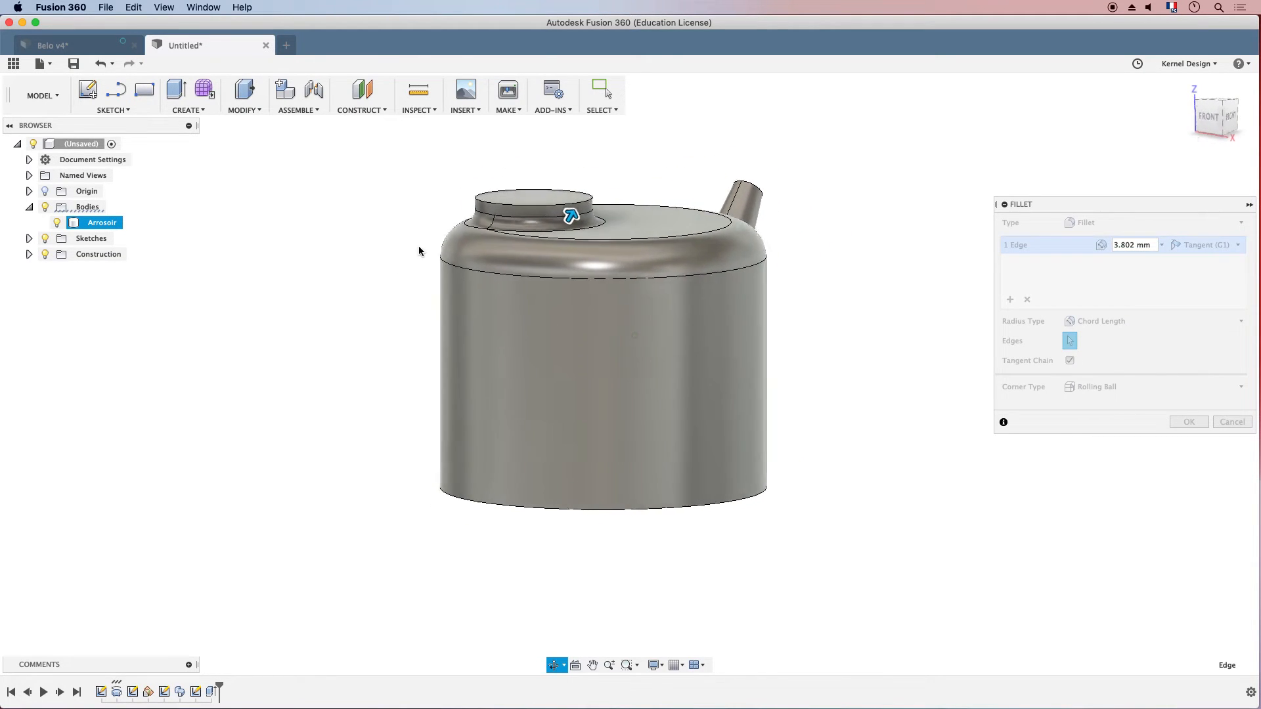
Compare Constant Radius with Chord Length for the neck's base fillet, and apply it as Chord Length.
left_click(1211, 116)
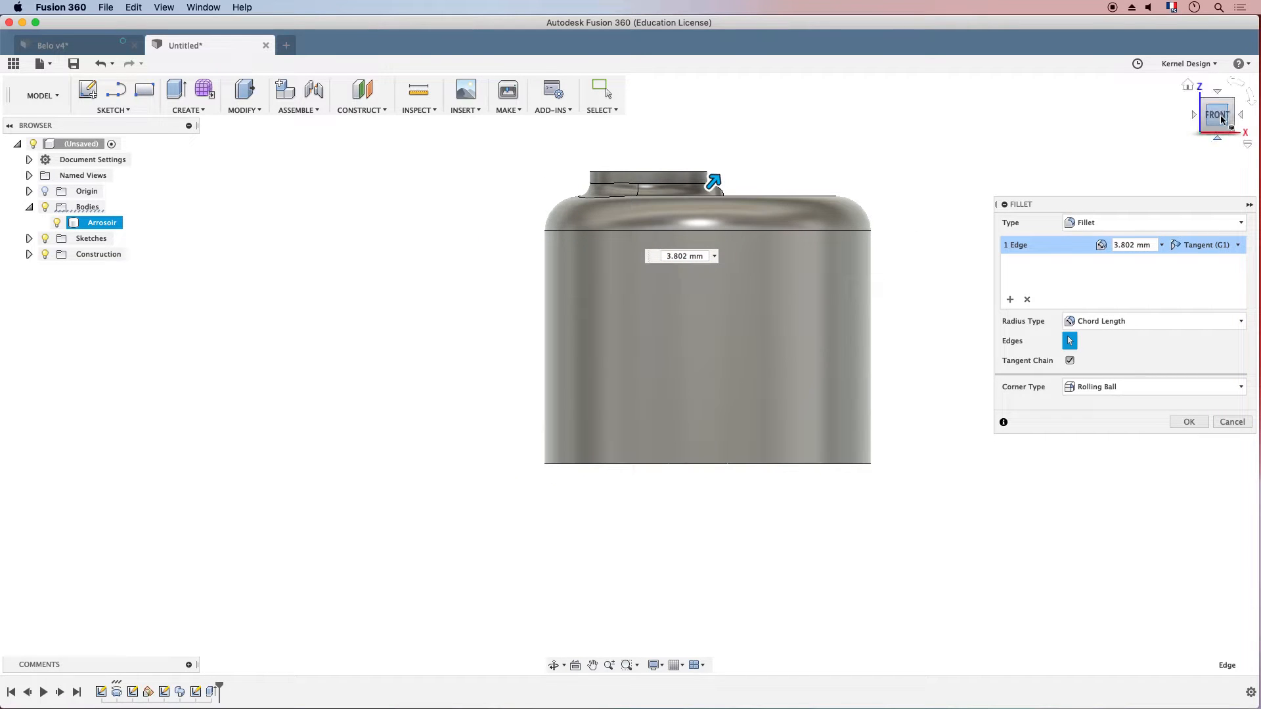
left_click(1240, 116)
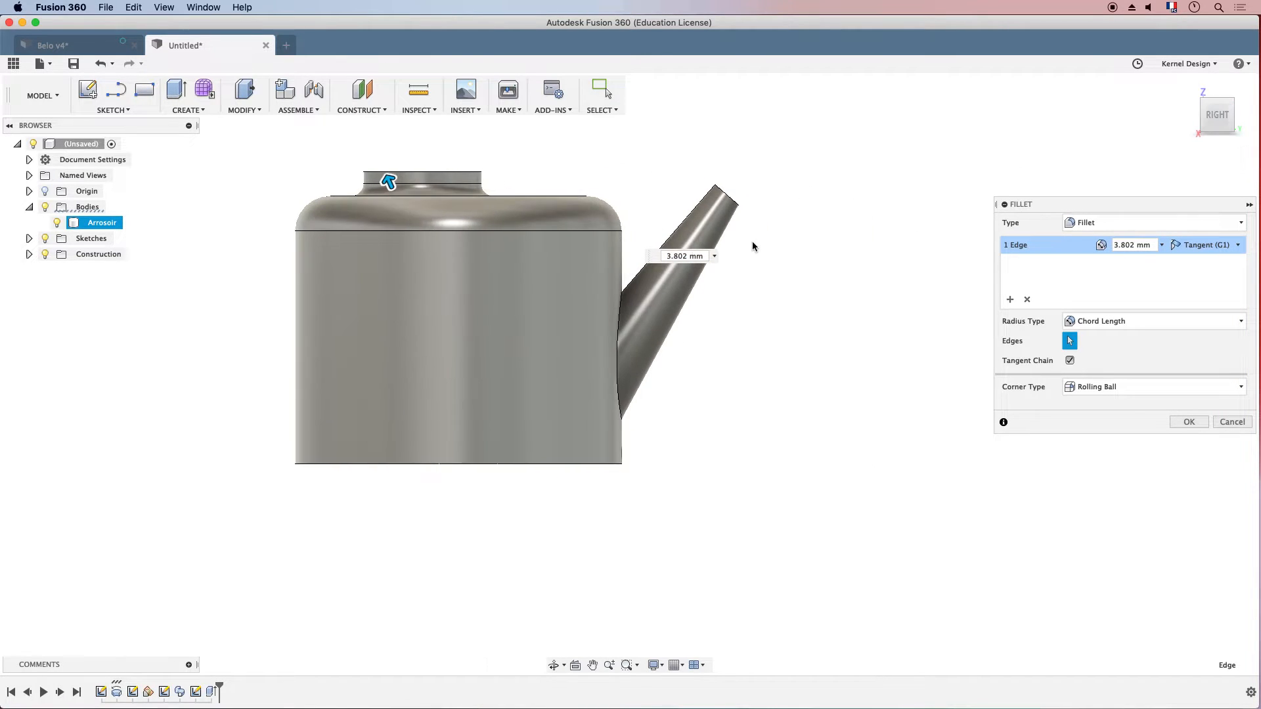
left_click(1194, 116)
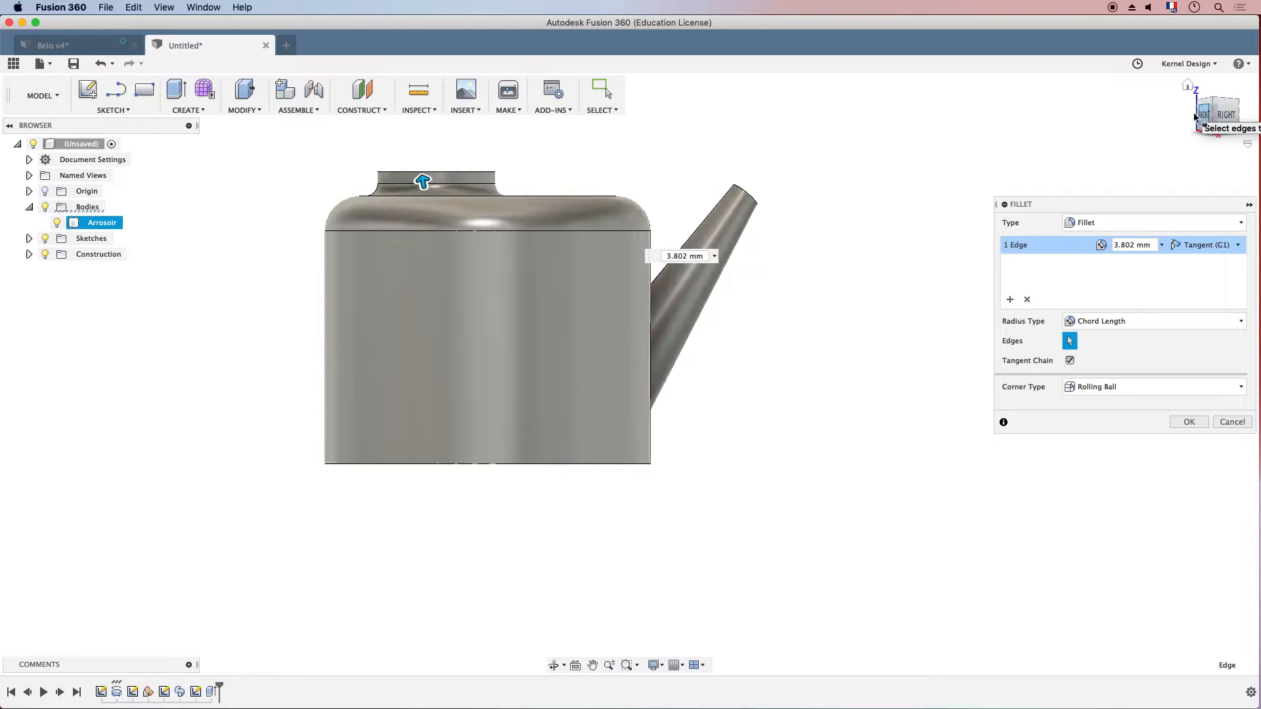
scroll(679, 151, "up", 5)
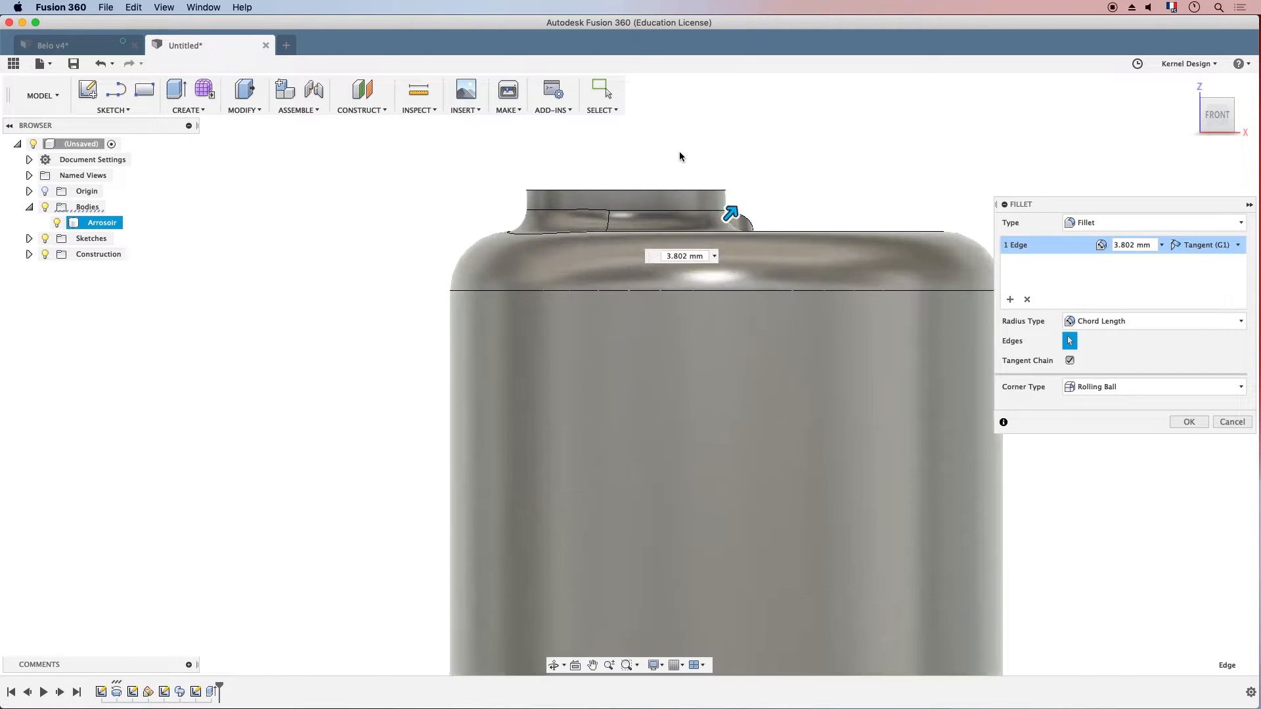
middle_click_drag(850, 196, 842, 198, "shift")
left_click(1217, 118)
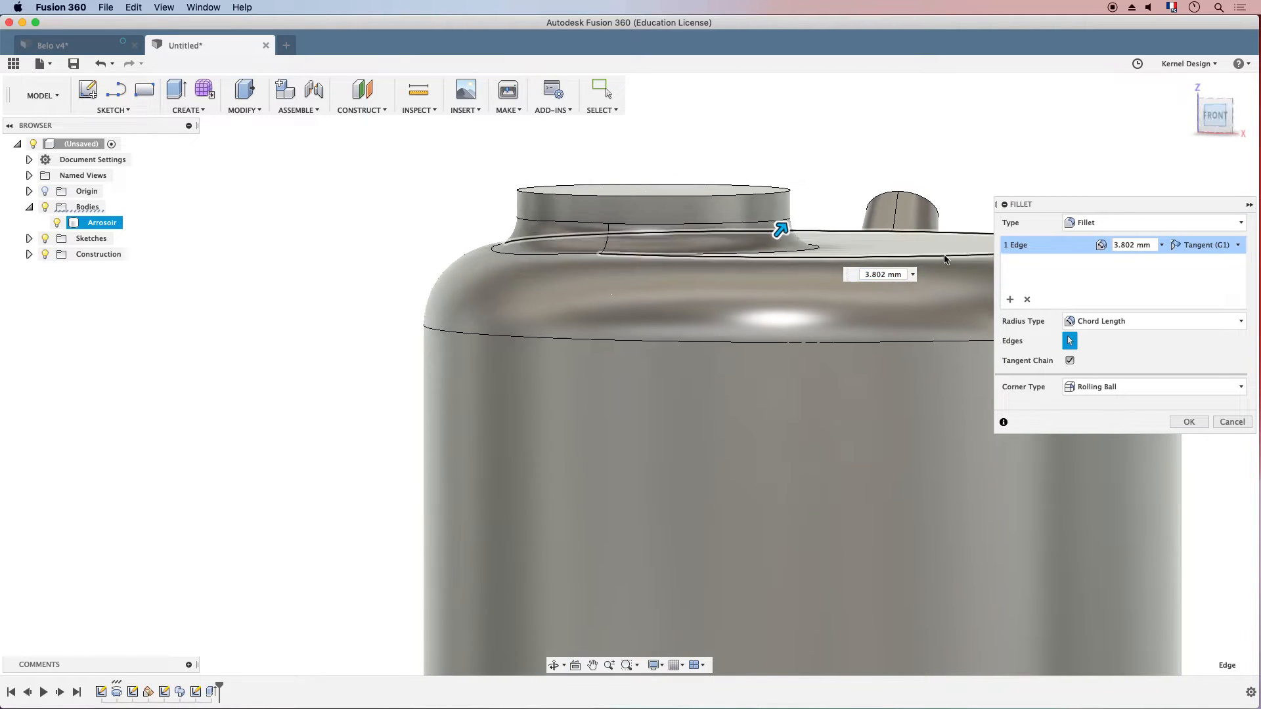
left_click(1120, 322)
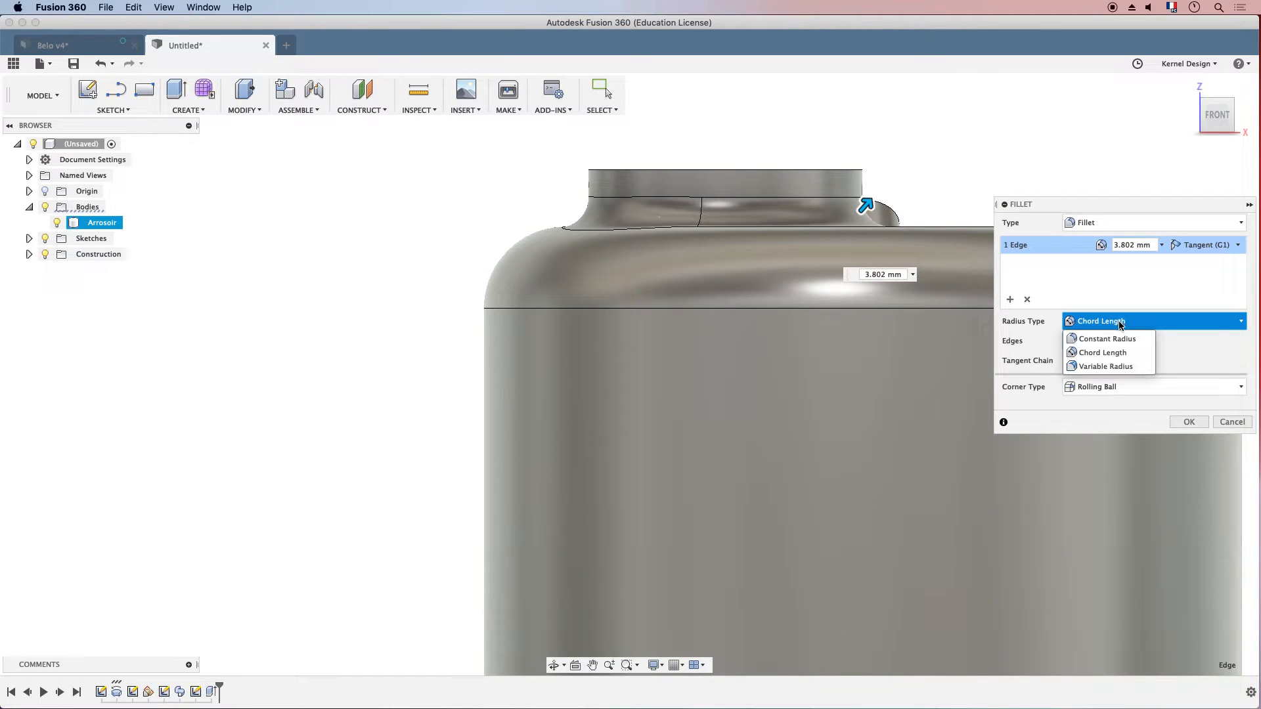
left_click(1107, 339)
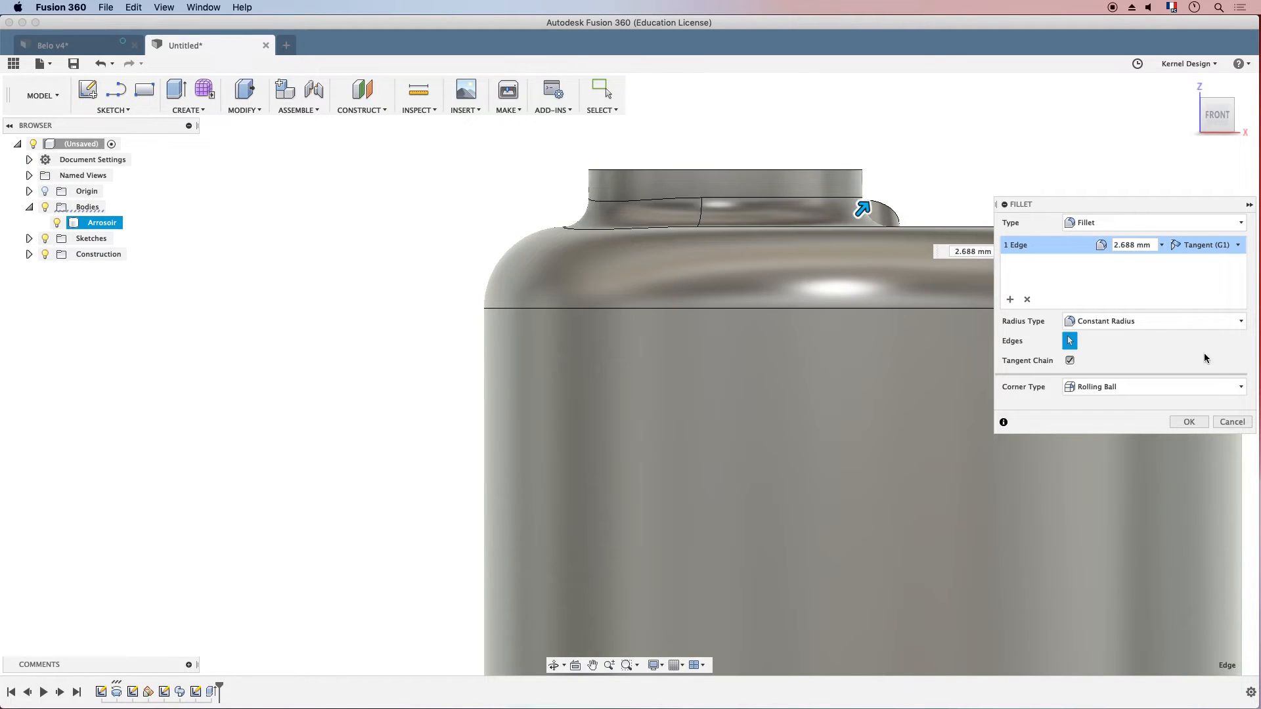
left_click(1180, 322)
left_click(1108, 353)
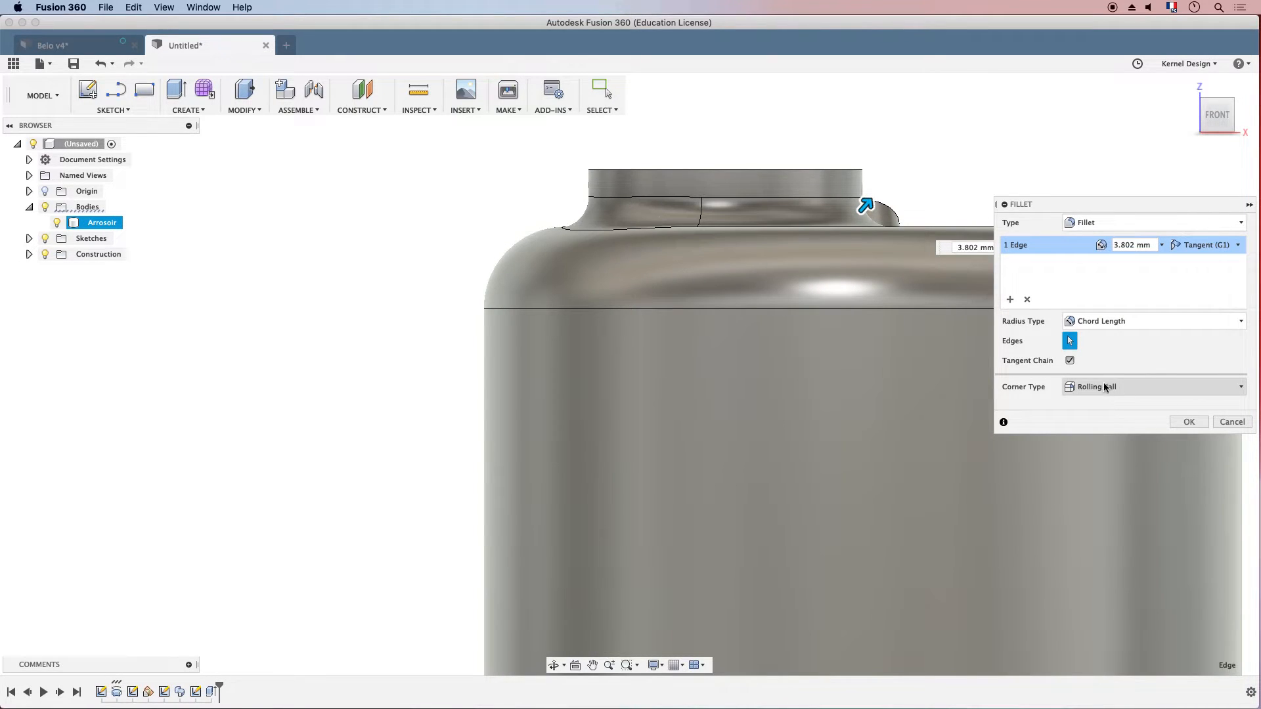
left_click(1190, 422)
Add a small fillet to the upper circular edge of the neck.
middle_click_drag(853, 230, 844, 238, "shift")
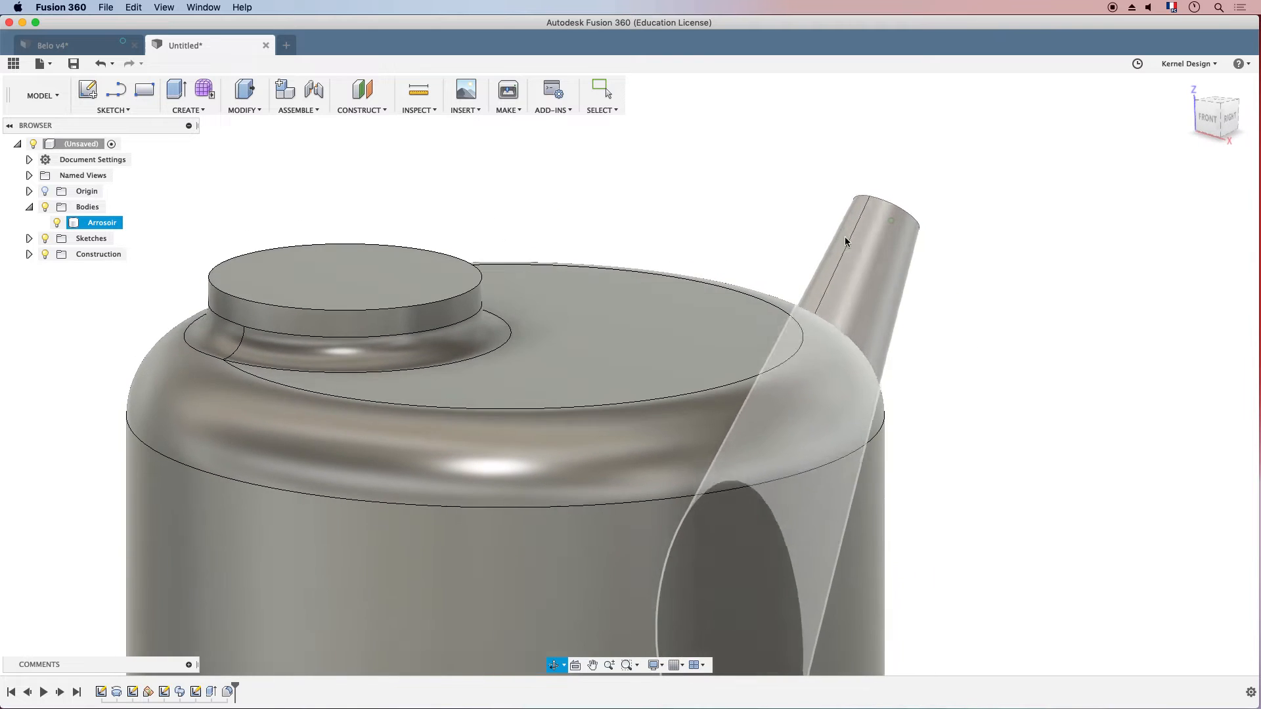
left_click(441, 300)
left_click(244, 110)
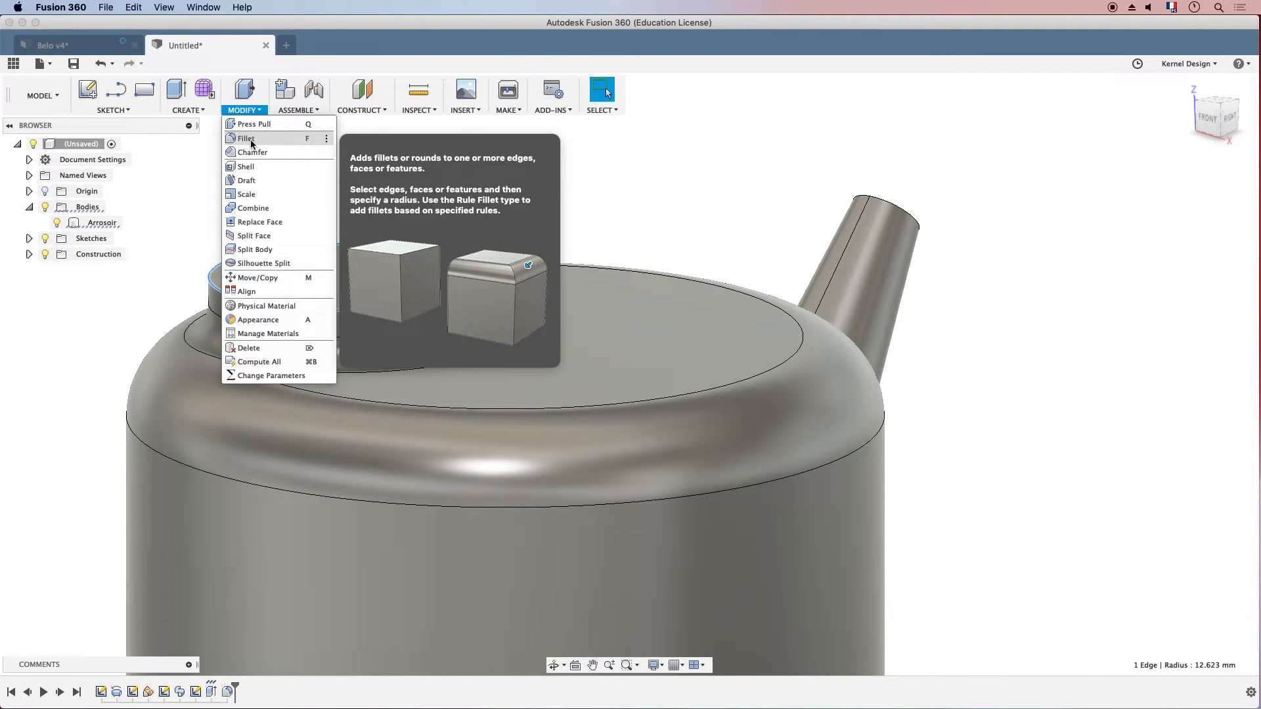
left_click(248, 138)
left_click_drag(446, 296, 445, 299)
left_click(1189, 421)
scroll(674, 365, "down", 5)
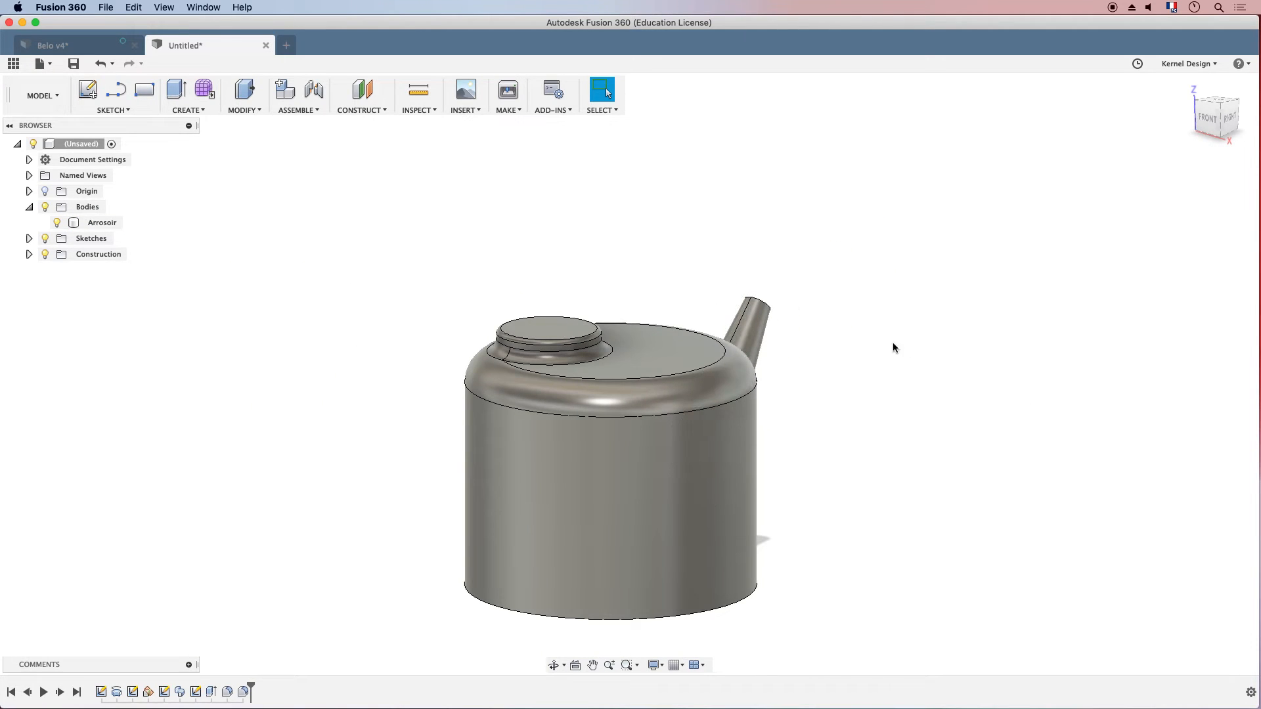
Check the sectioned watering can in the Belo v4 design and return to the untitled design.
middle_click_drag(890, 302, 784, 292, "shift")
left_click(90, 51)
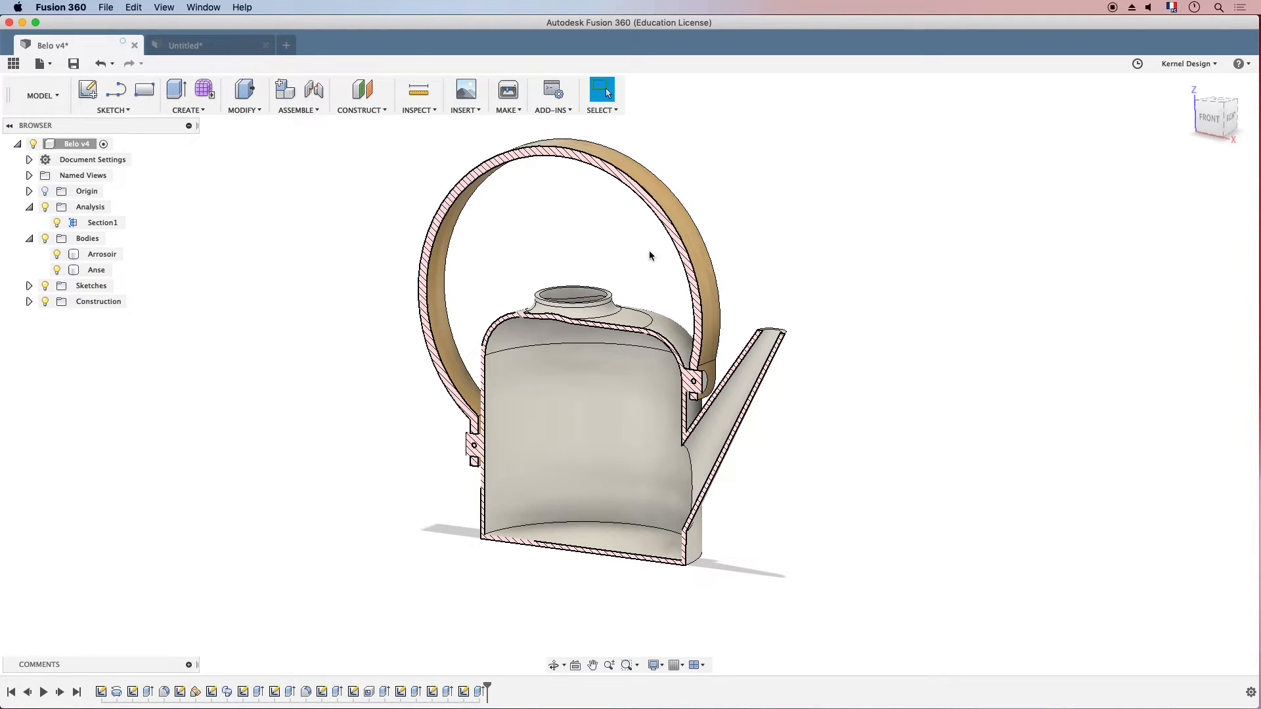
left_click(199, 51)
middle_click_drag(645, 389, 642, 323, "shift")
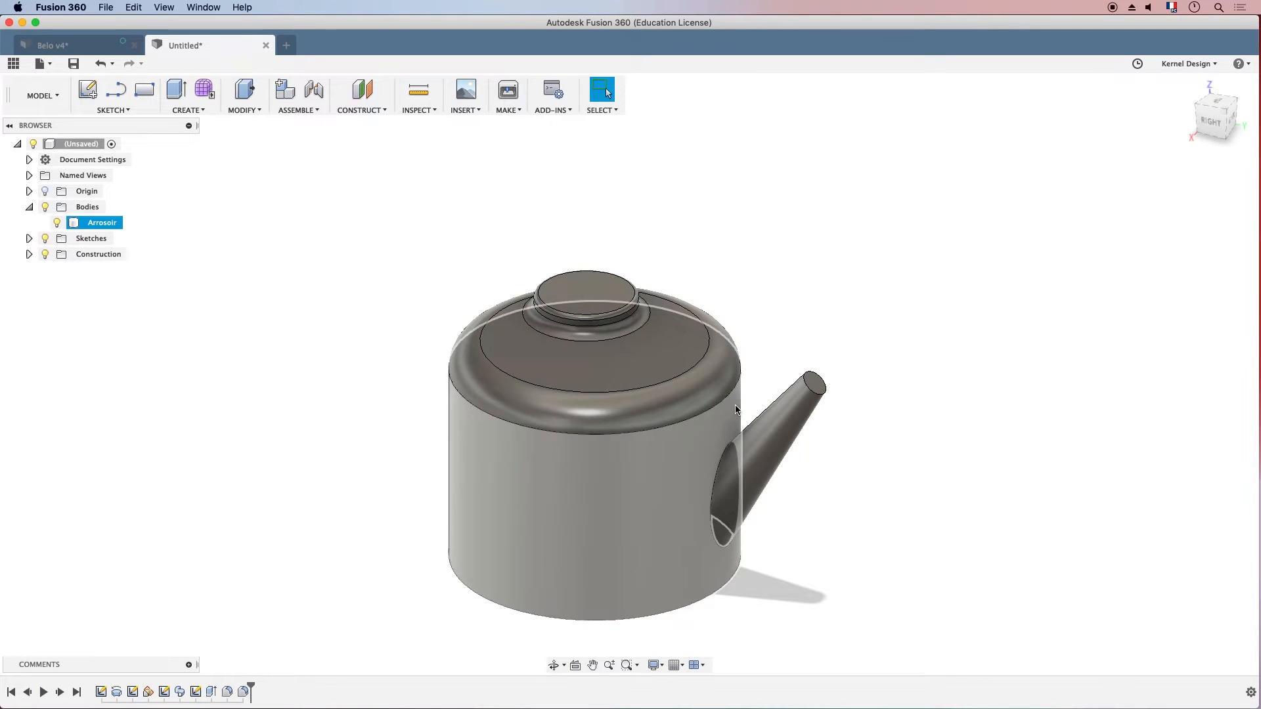
left_click(596, 296)
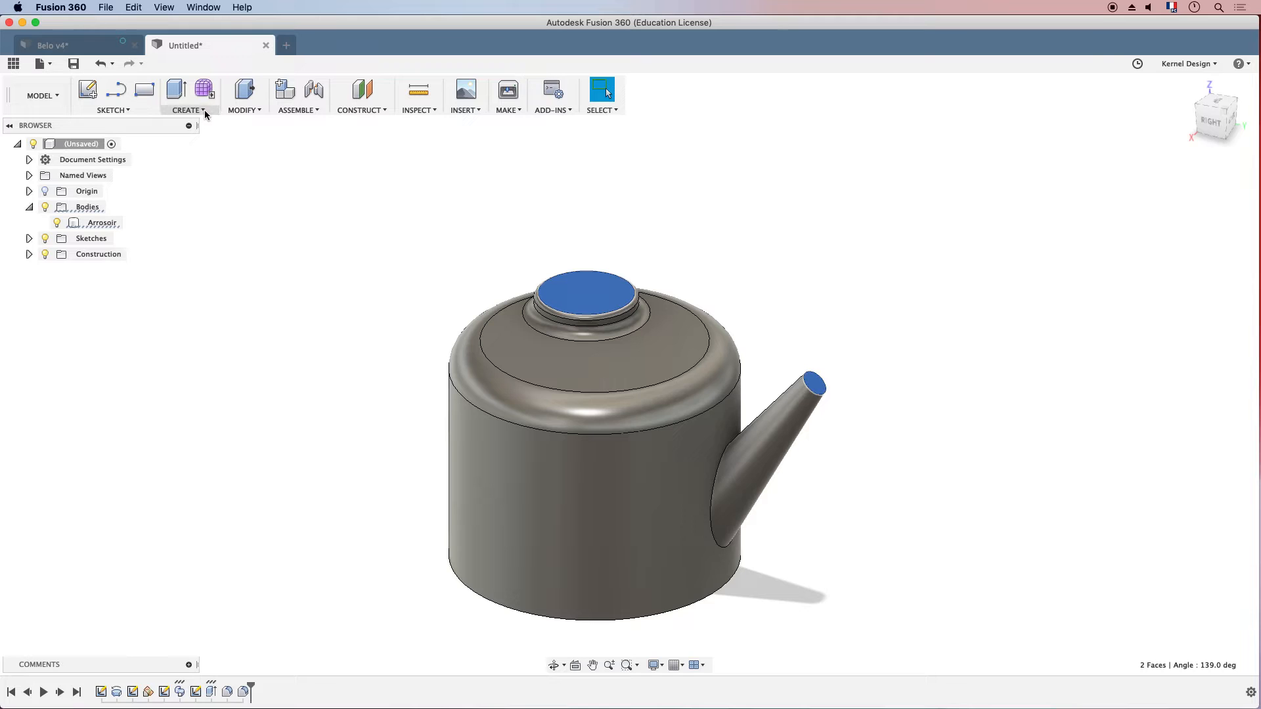
left_click(247, 109)
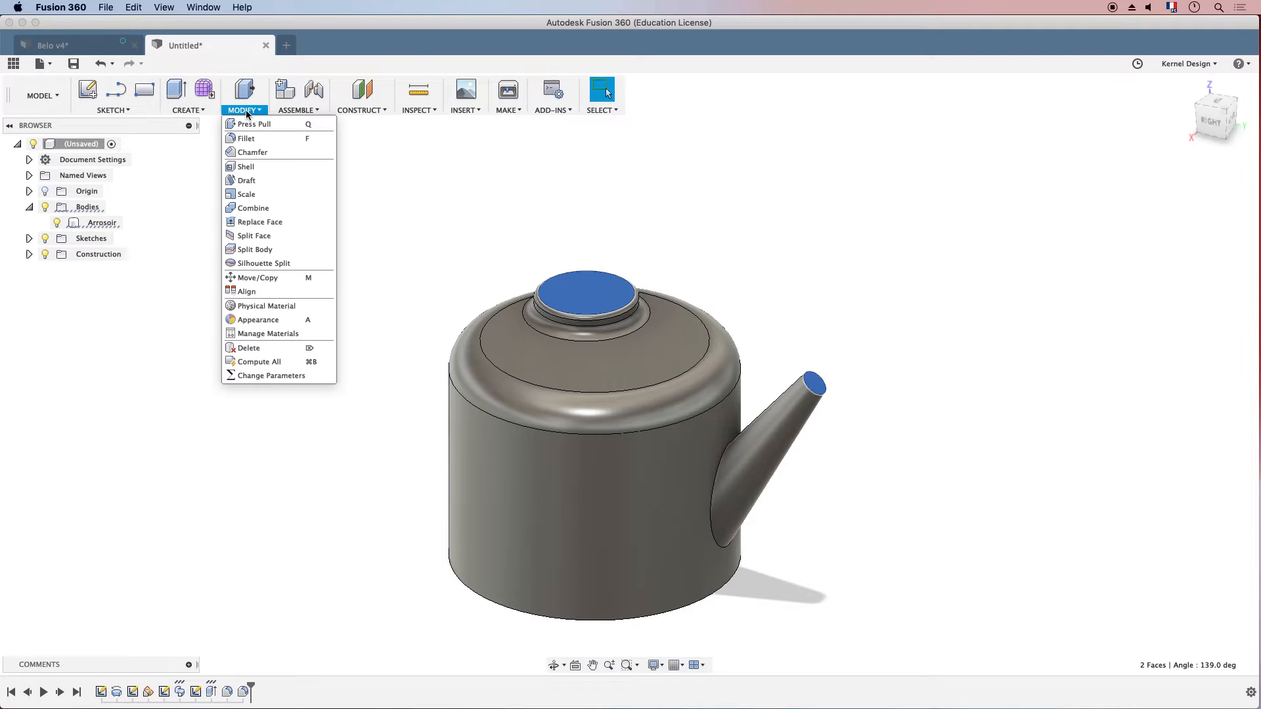
left_click(271, 167)
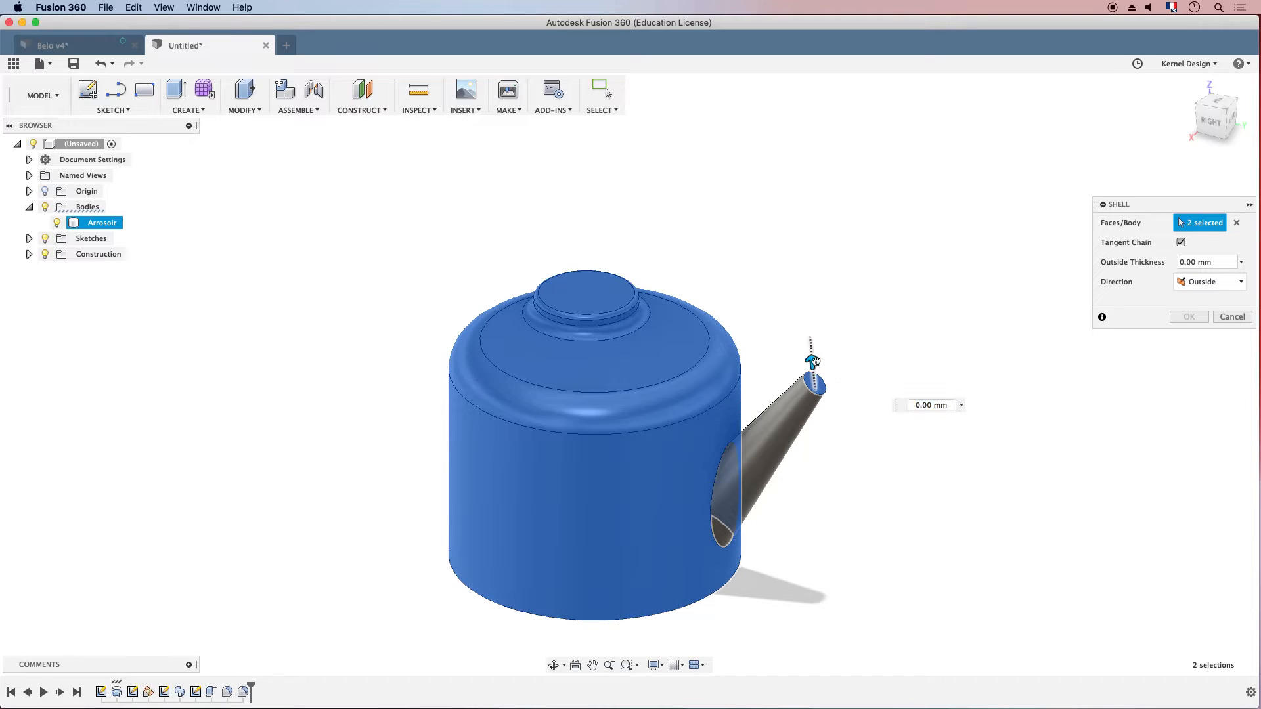
left_click(1232, 318)
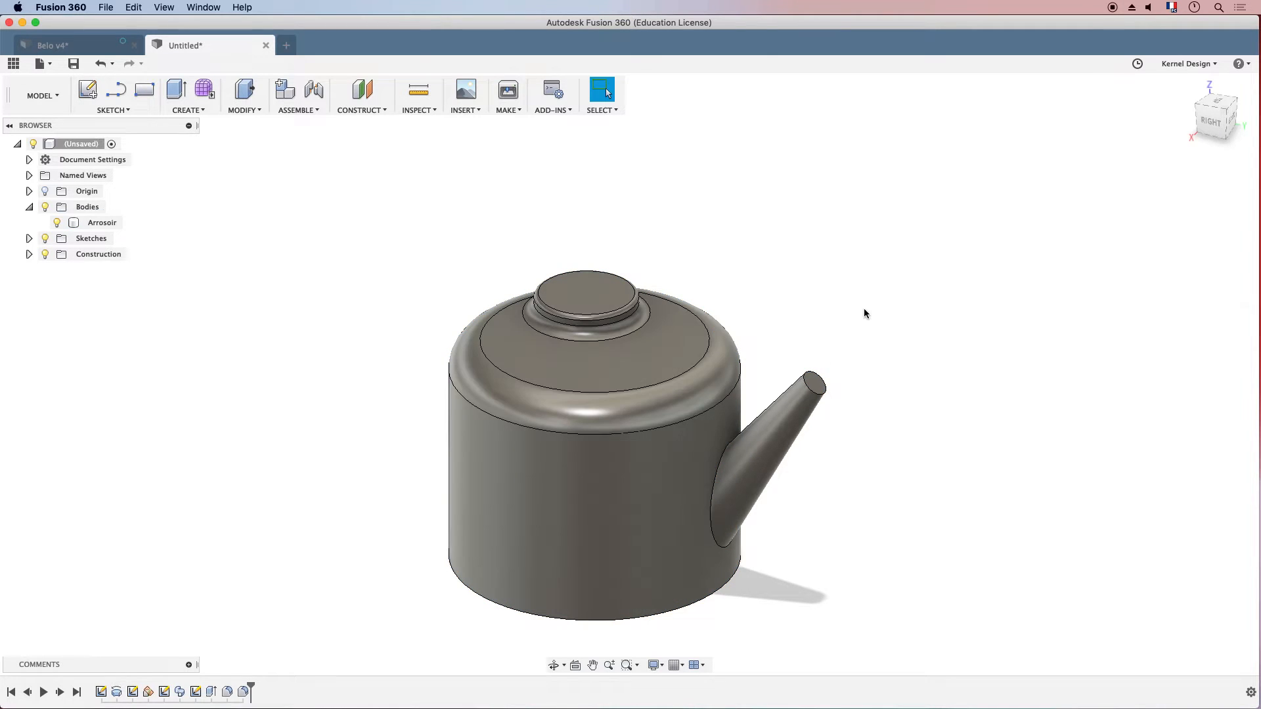
left_click(244, 110)
left_click(262, 162)
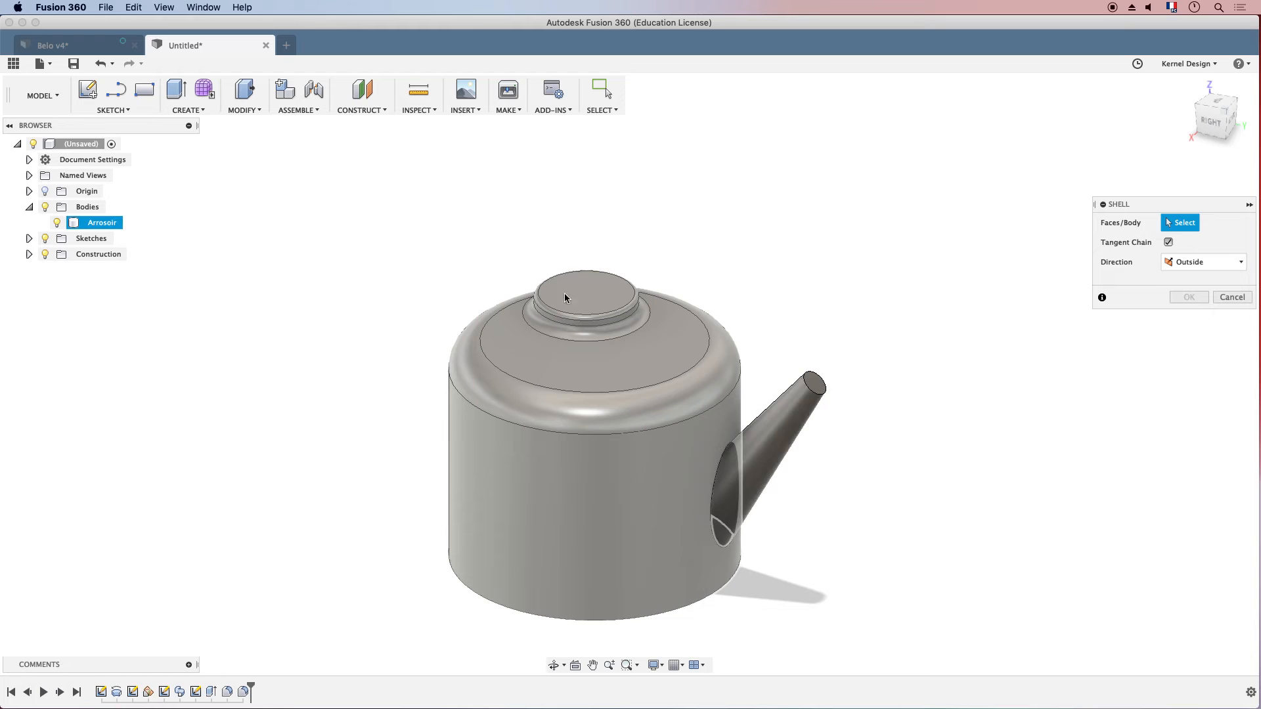
middle_click_drag(589, 293, 742, 330, "shift")
left_click(742, 329)
key("Escape")
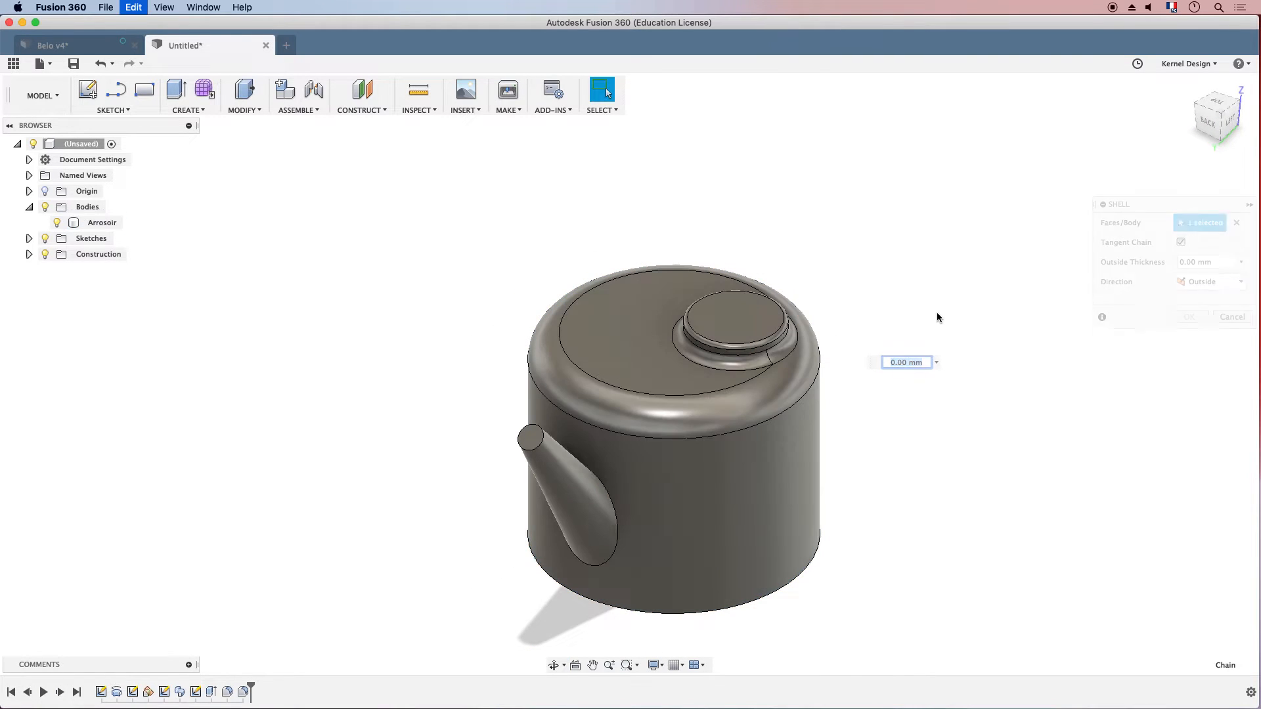
left_click(734, 326)
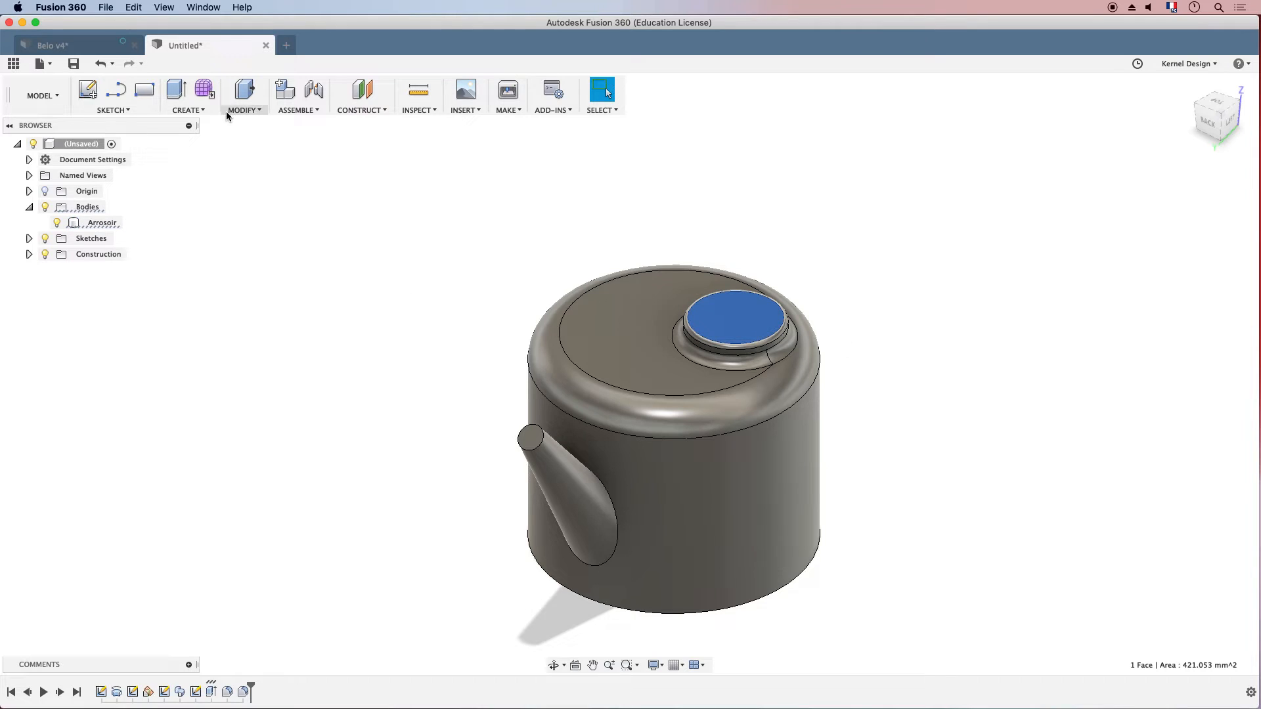
left_click(259, 113)
left_click(266, 168)
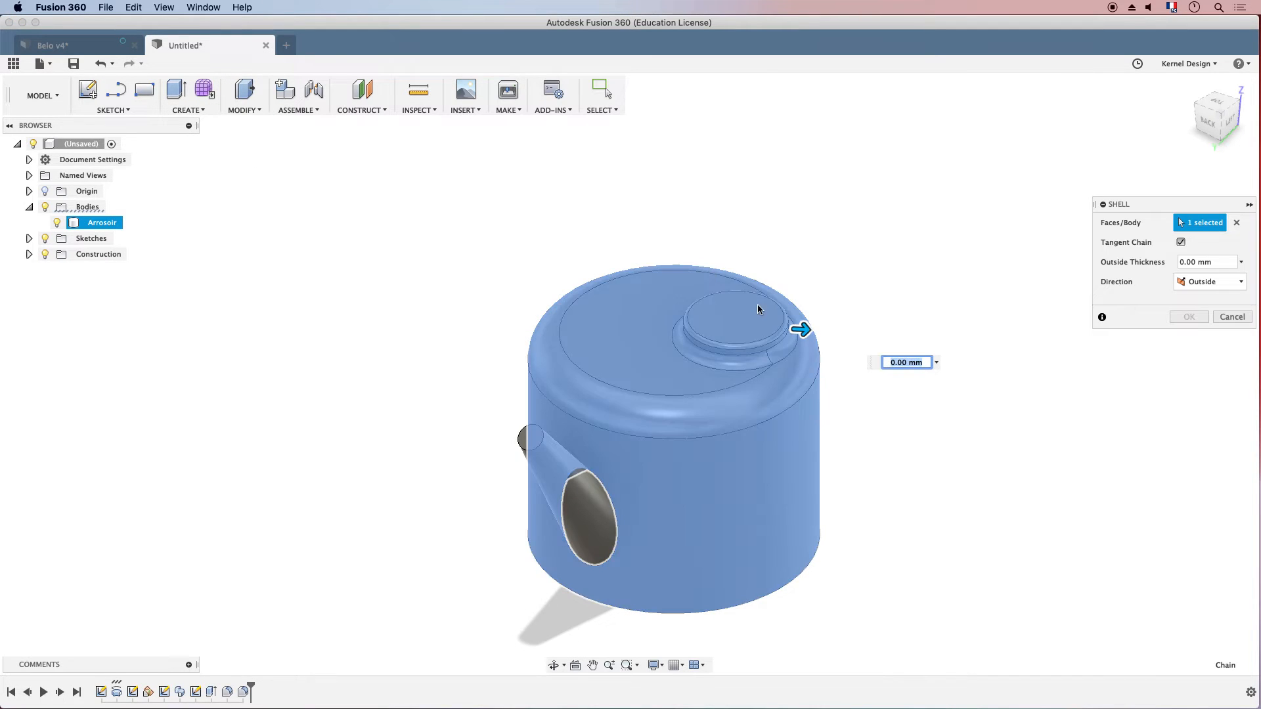
left_click(525, 439)
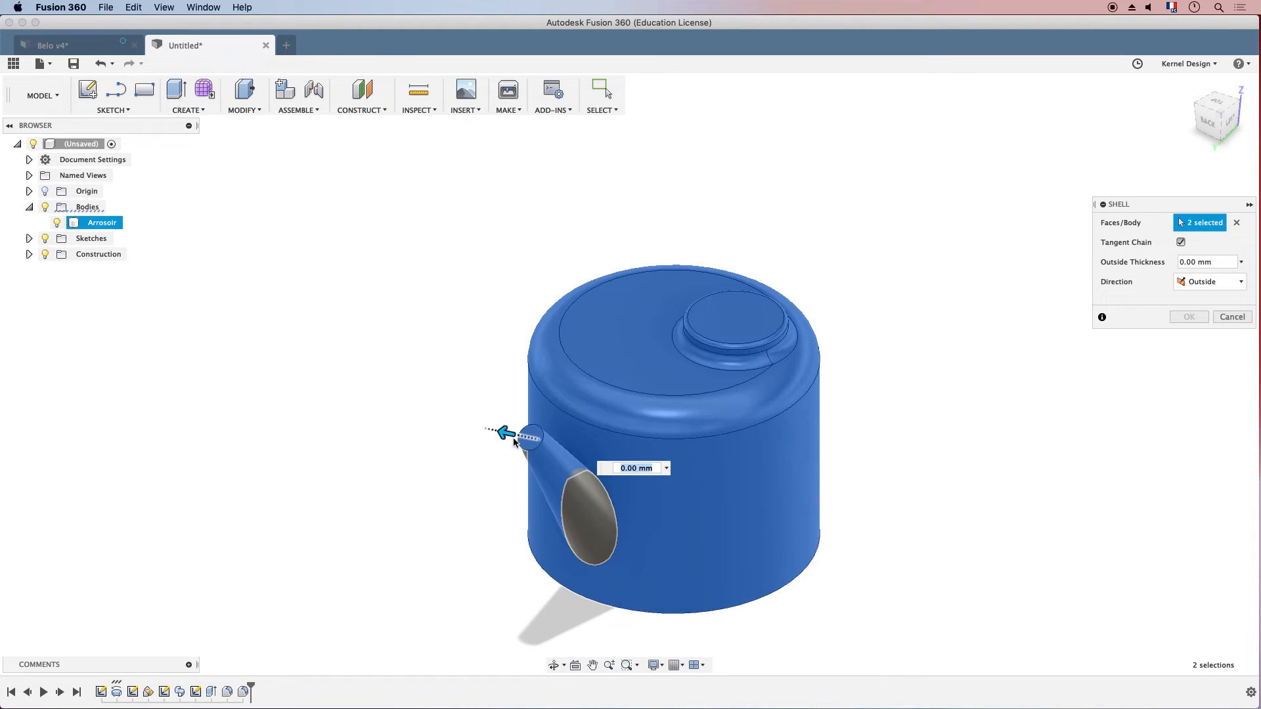
left_click(532, 441)
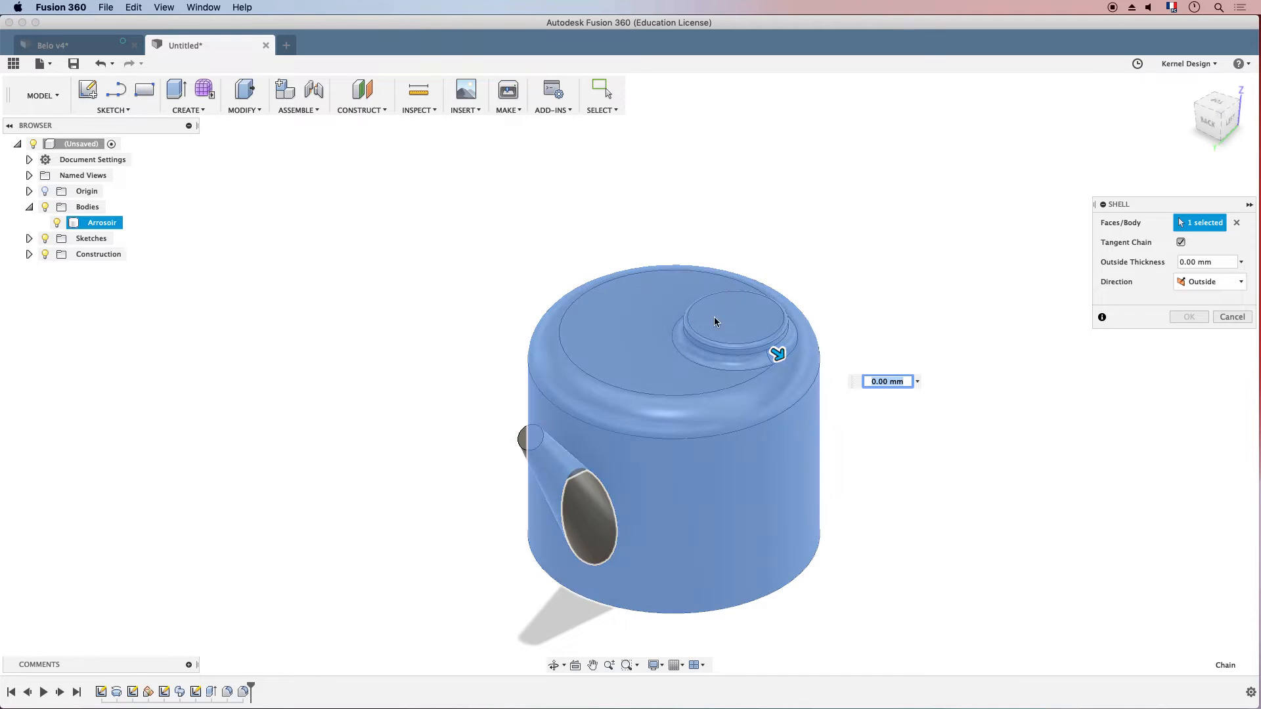
left_click(754, 328)
left_click(1233, 297)
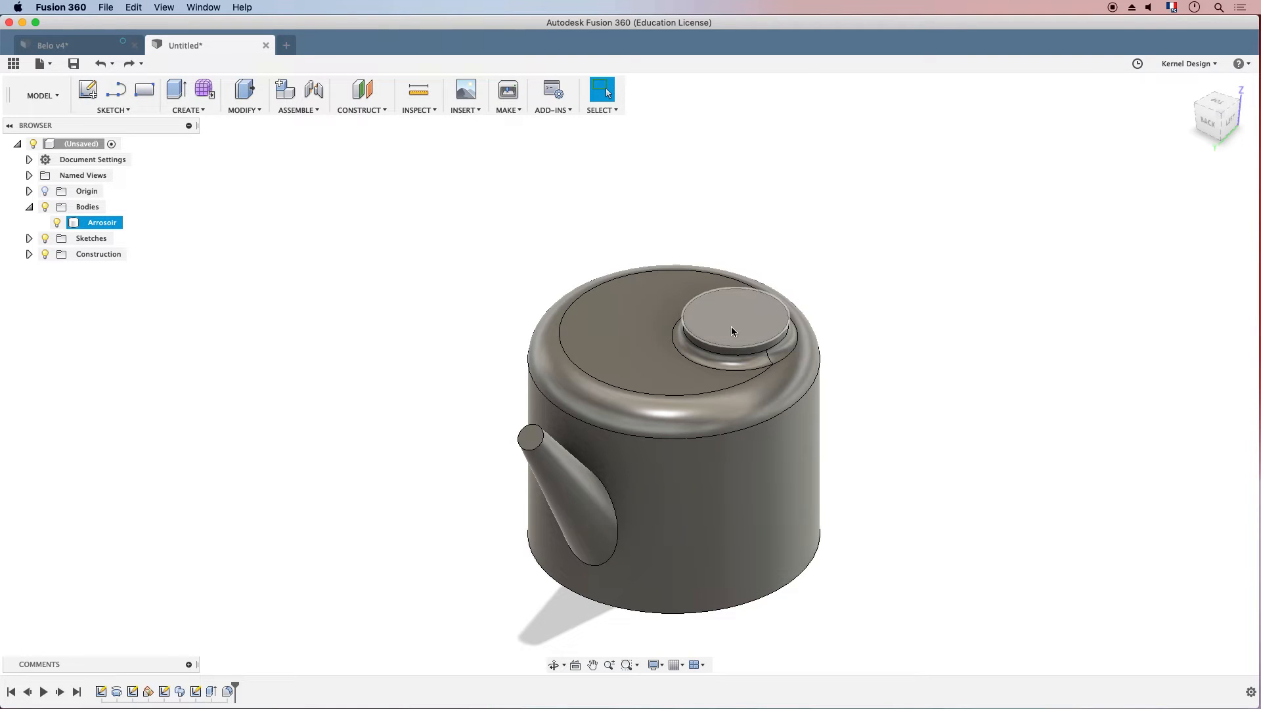
Undo the small fillet on the neck's upper edge and try selecting only the neck's top face for a shell.
key("super+z")
left_click(262, 113)
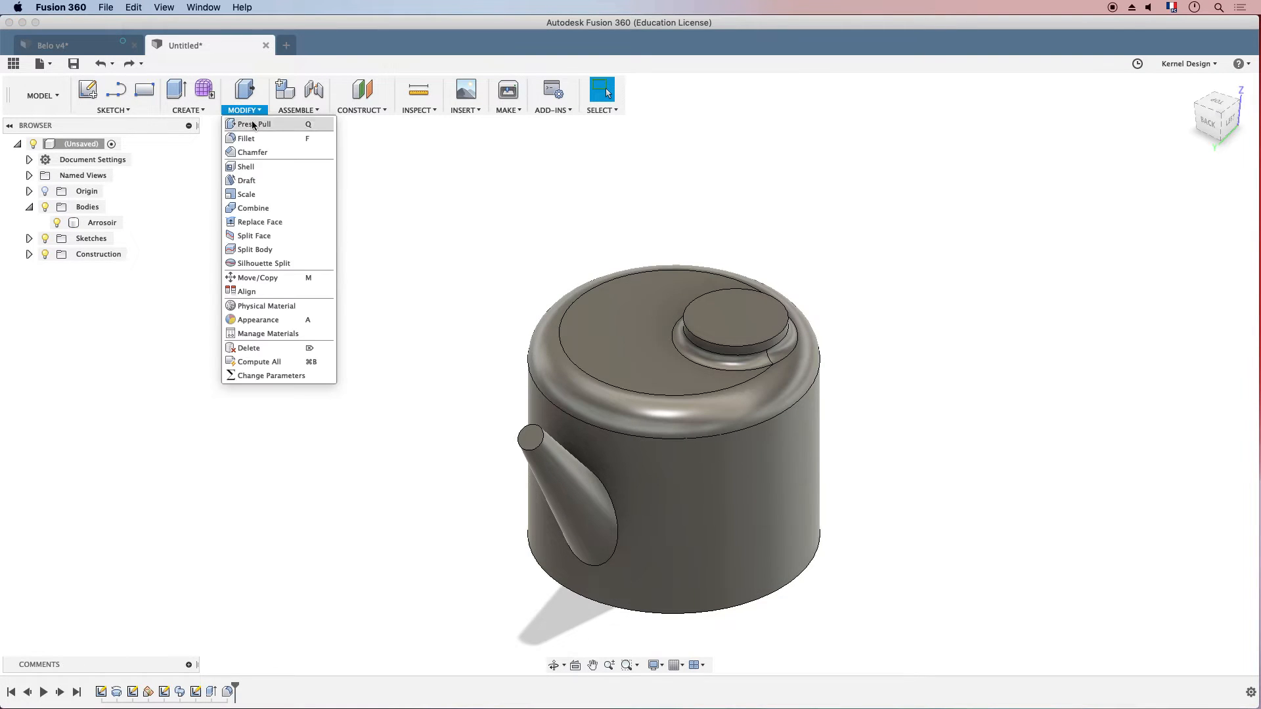
left_click(253, 169)
left_click(750, 329)
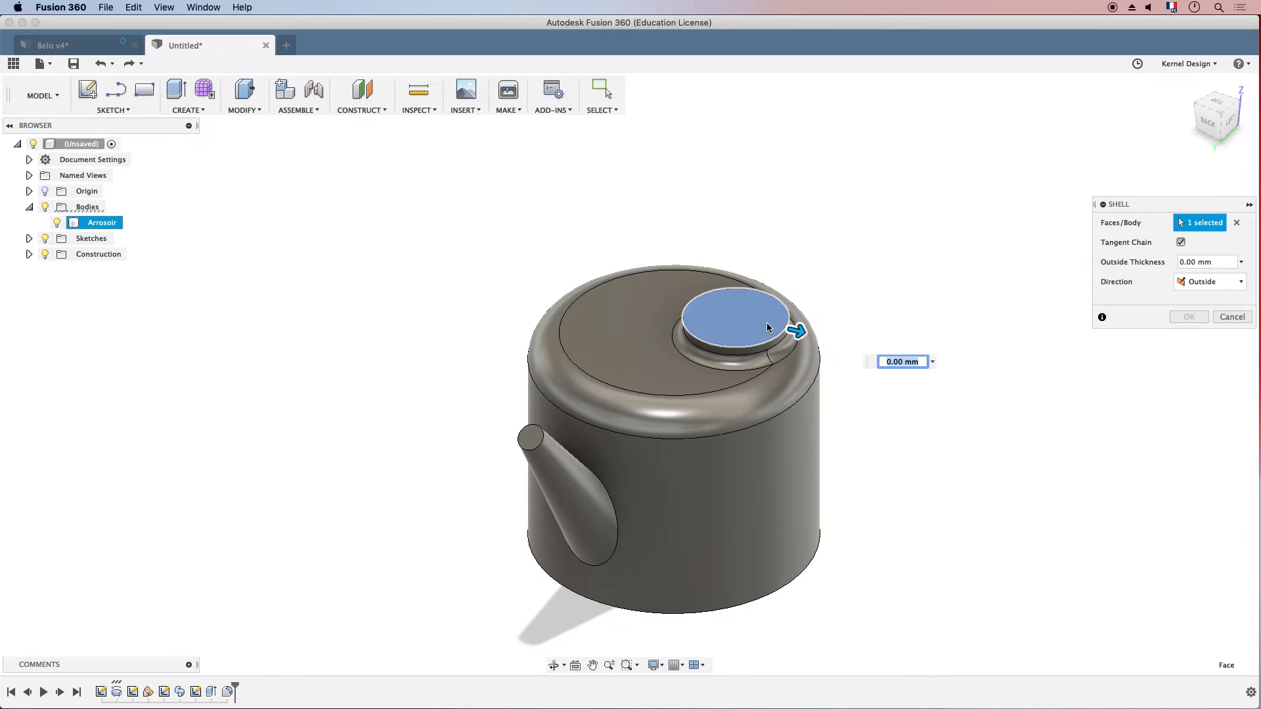
left_click(1233, 317)
Set up a shell opening the neck's top face and the spout's end face, with an inside thickness of 1.5 mm.
left_click(738, 327)
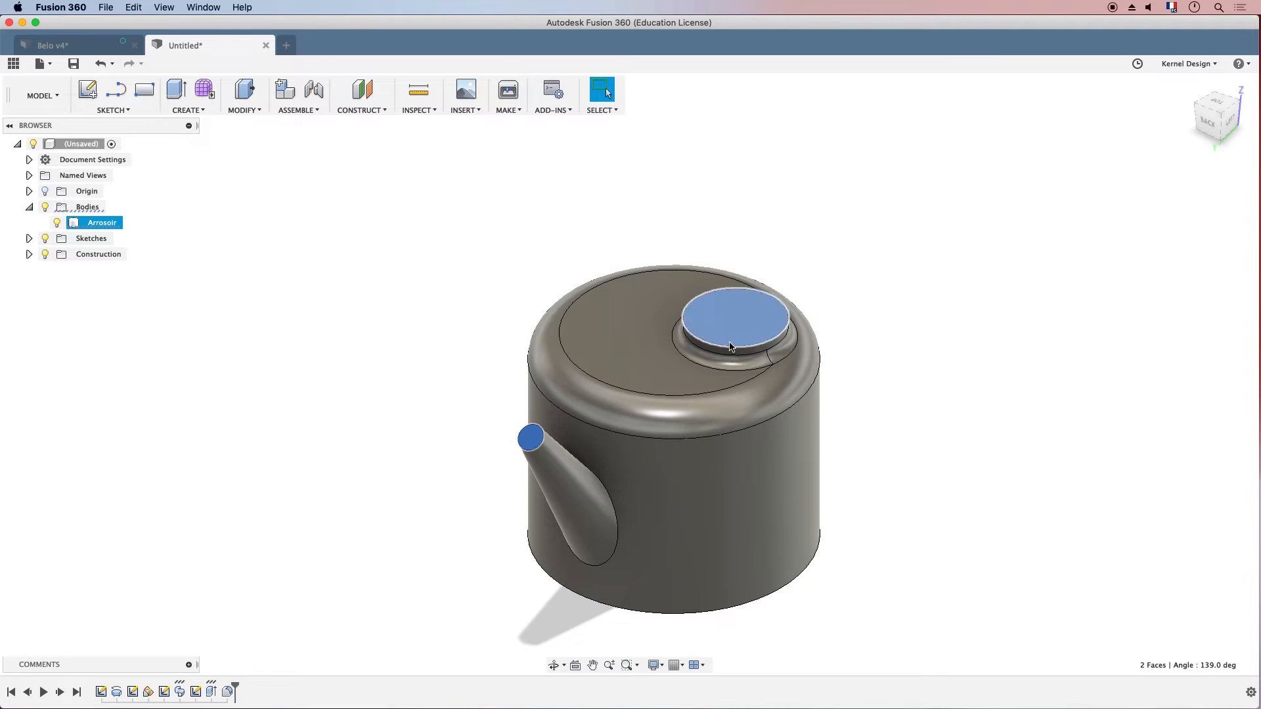
left_click(241, 112)
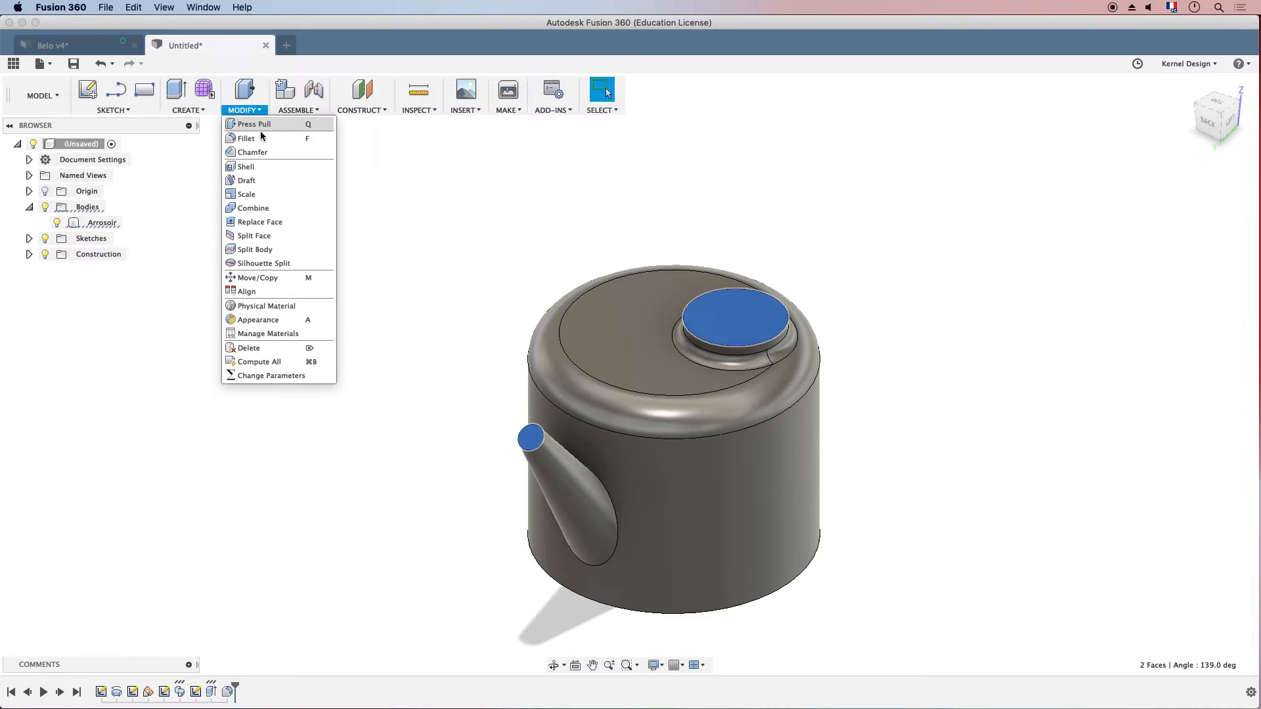
left_click(260, 165)
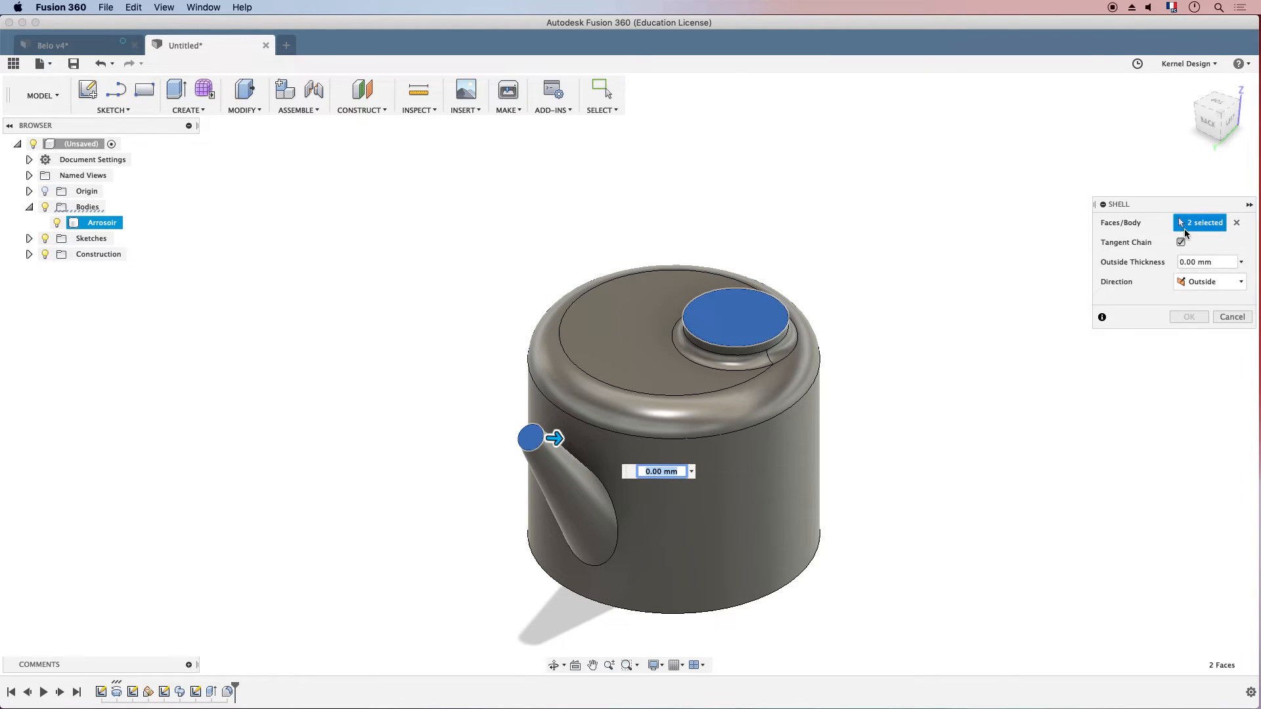
left_click(1206, 282)
left_click(1189, 301)
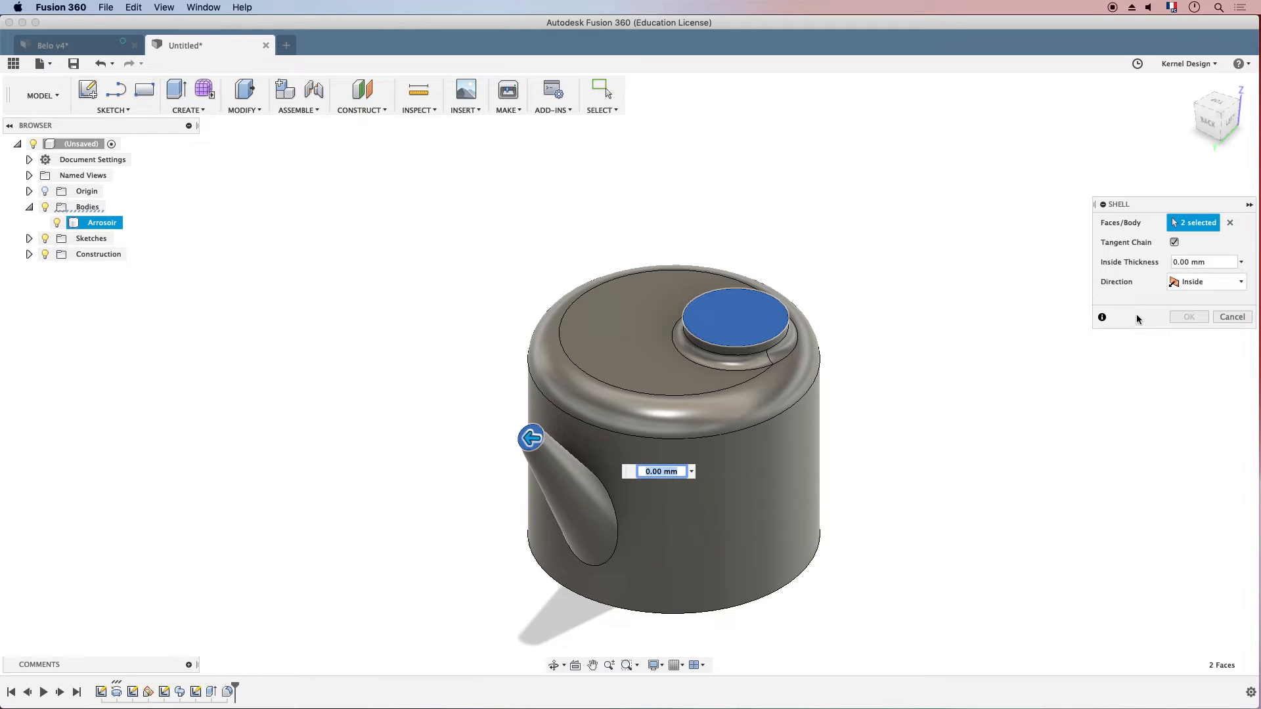
left_click_drag(530, 438, 528, 438)
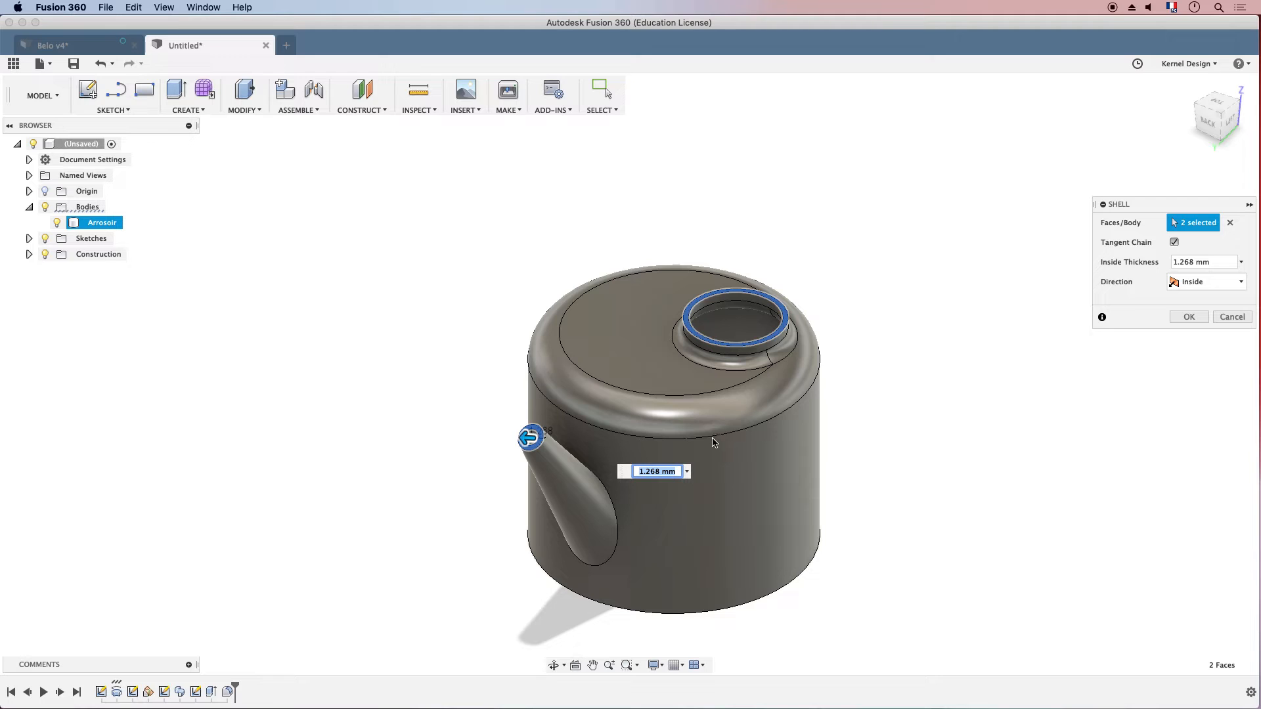
type("1.5")
key("Return")
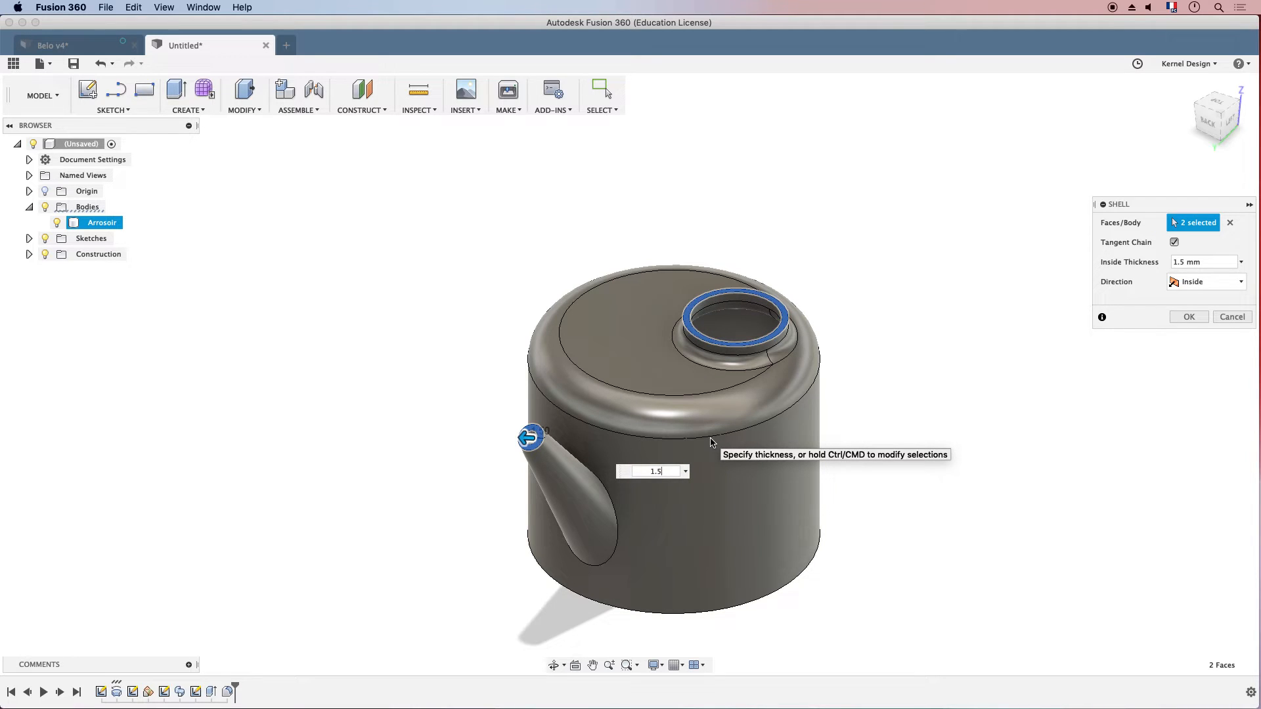
Try inside shell thicknesses of 1 mm and 2 mm while examining the opening at the spout's tip.
scroll(525, 434, "up", 5)
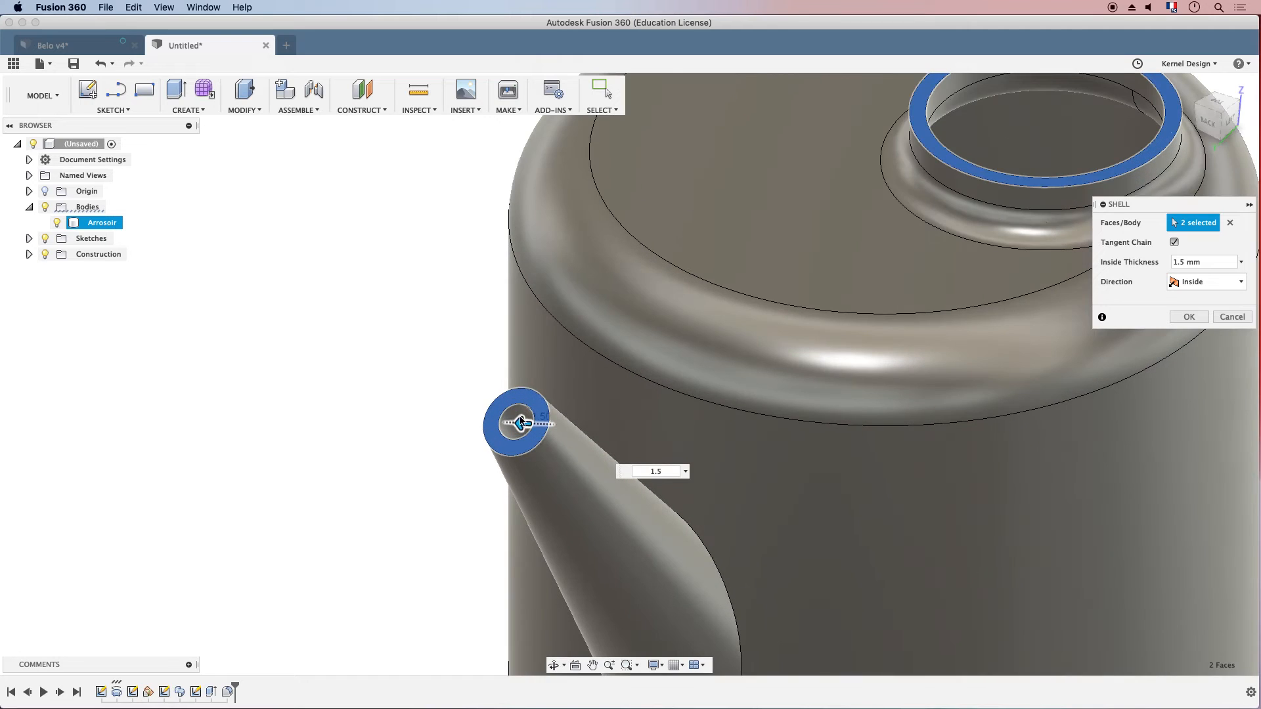
left_click(657, 471)
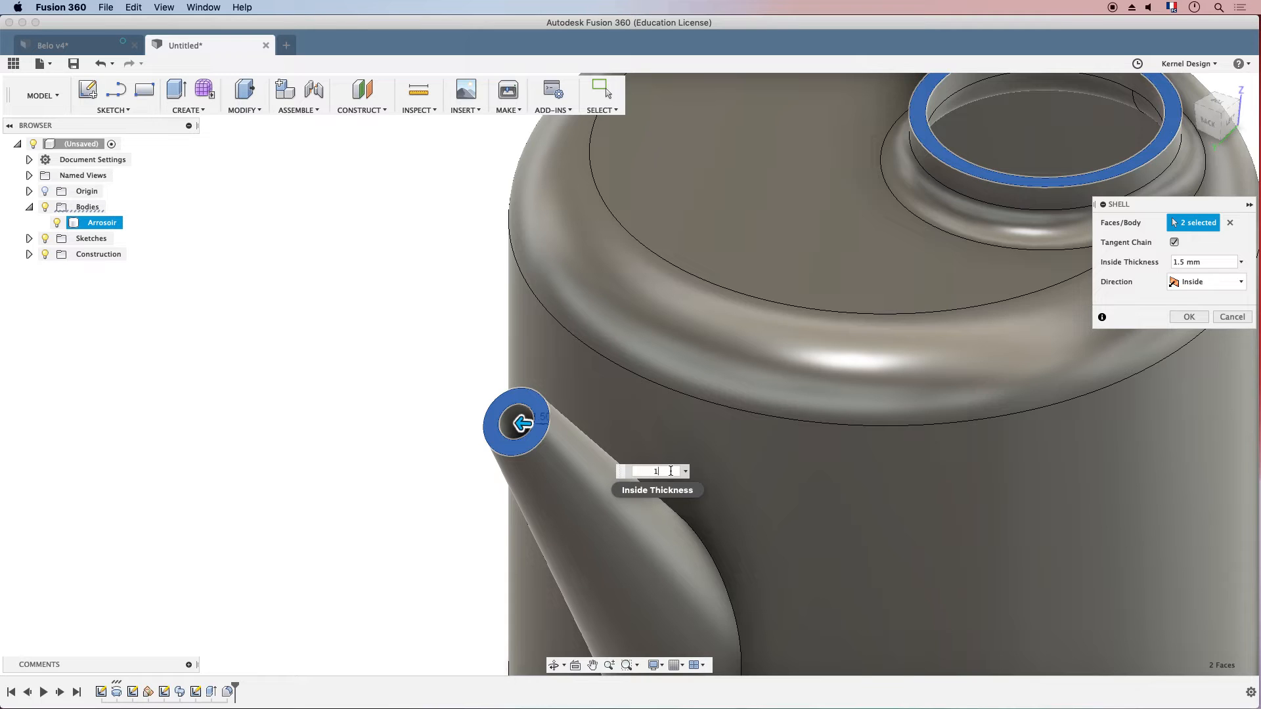
key("Return")
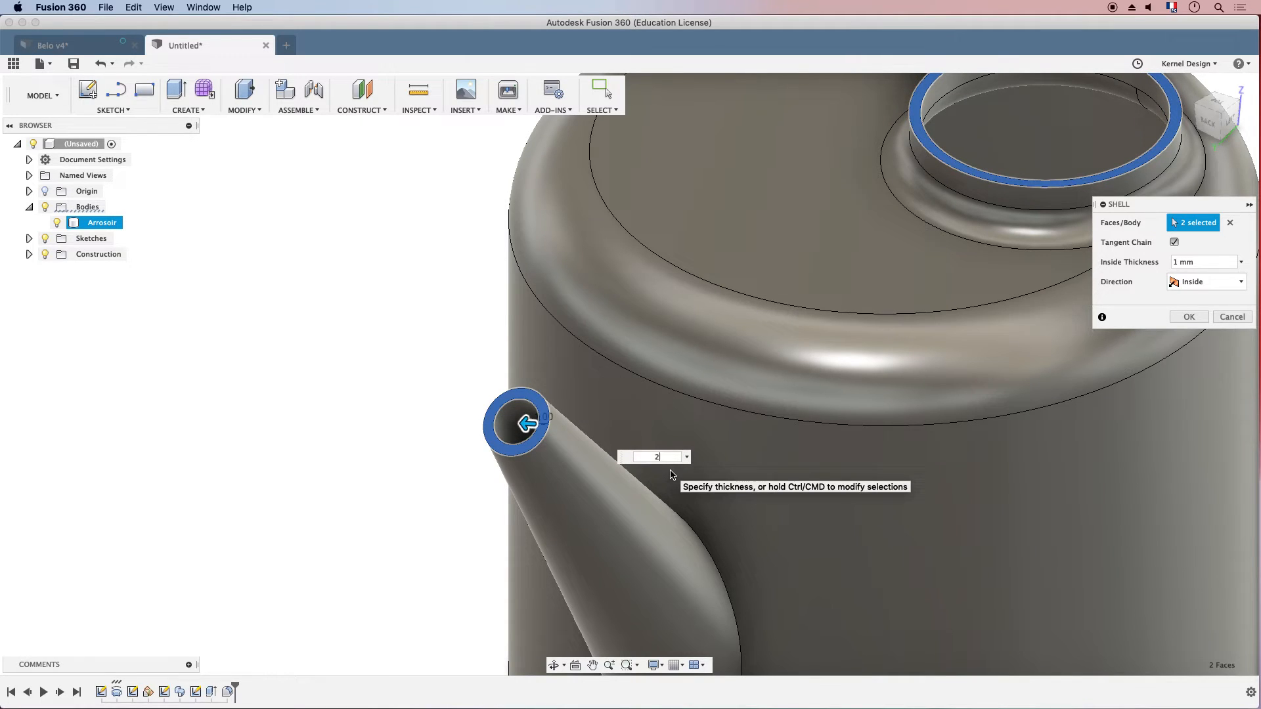
Switch the shell direction to Outside and apply it with a thickness of 2 mm.
left_click(1219, 282)
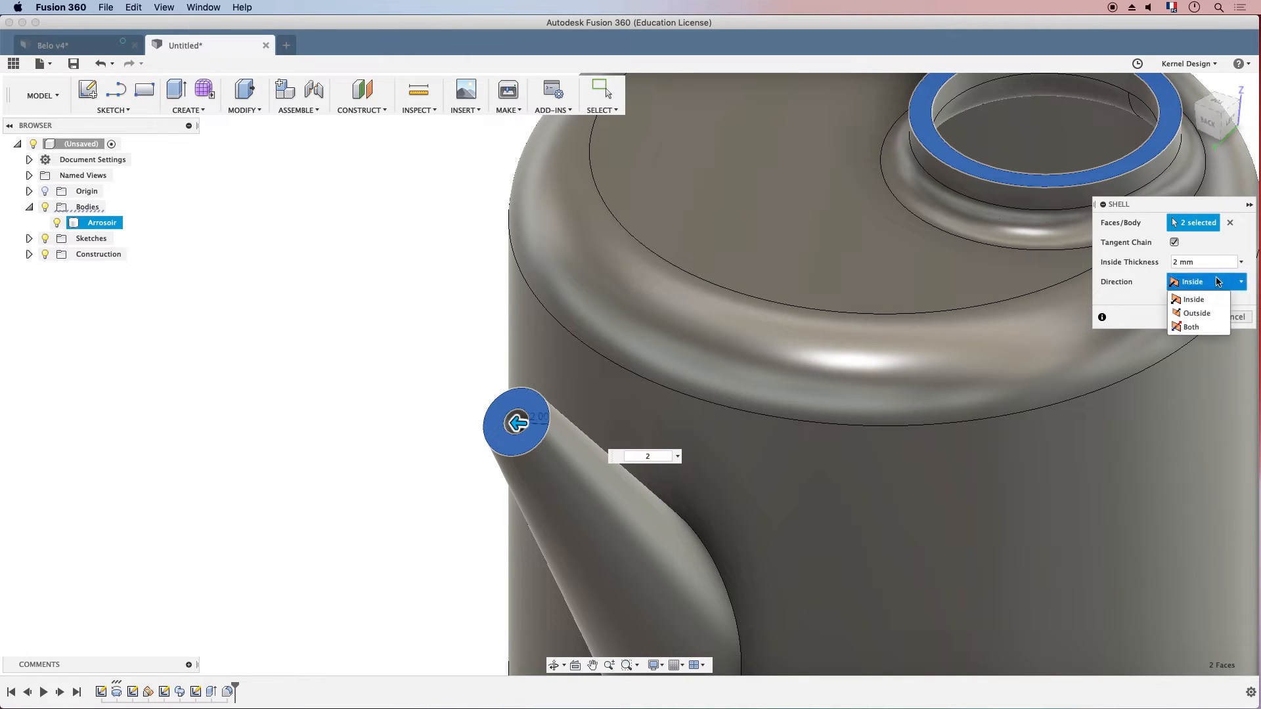
left_click(1188, 314)
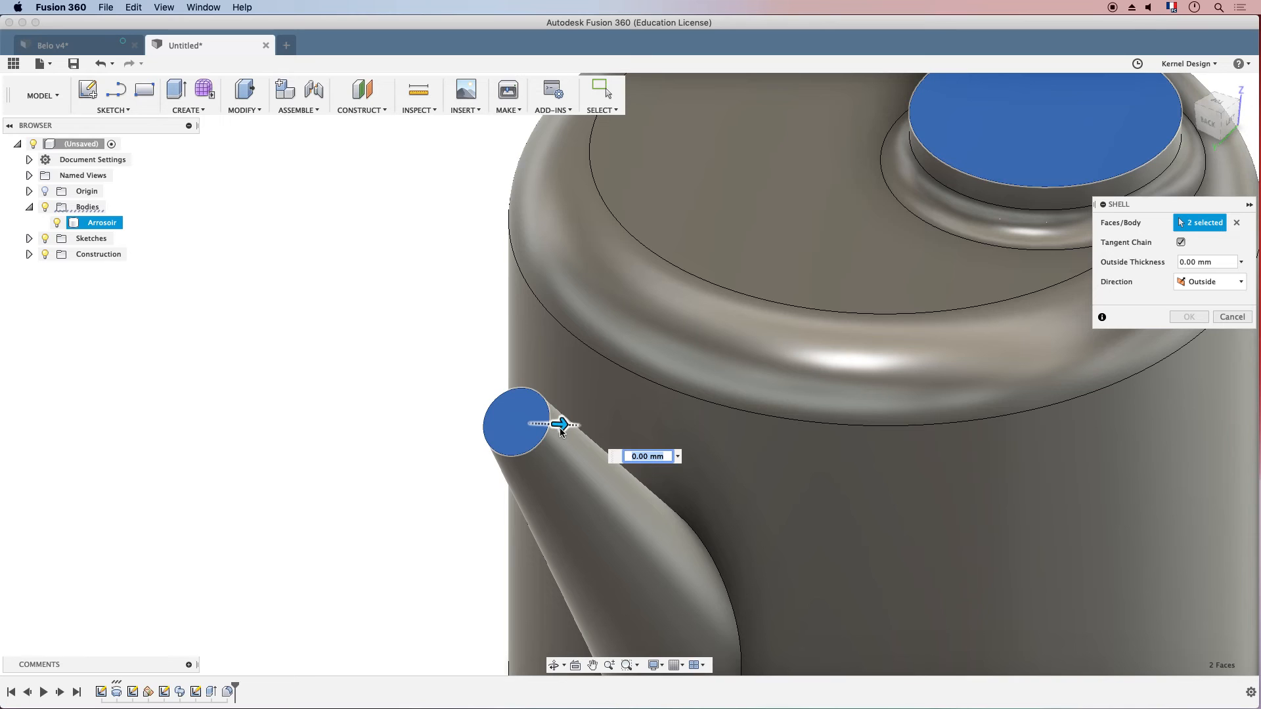
left_click_drag(558, 425, 577, 425)
type("2")
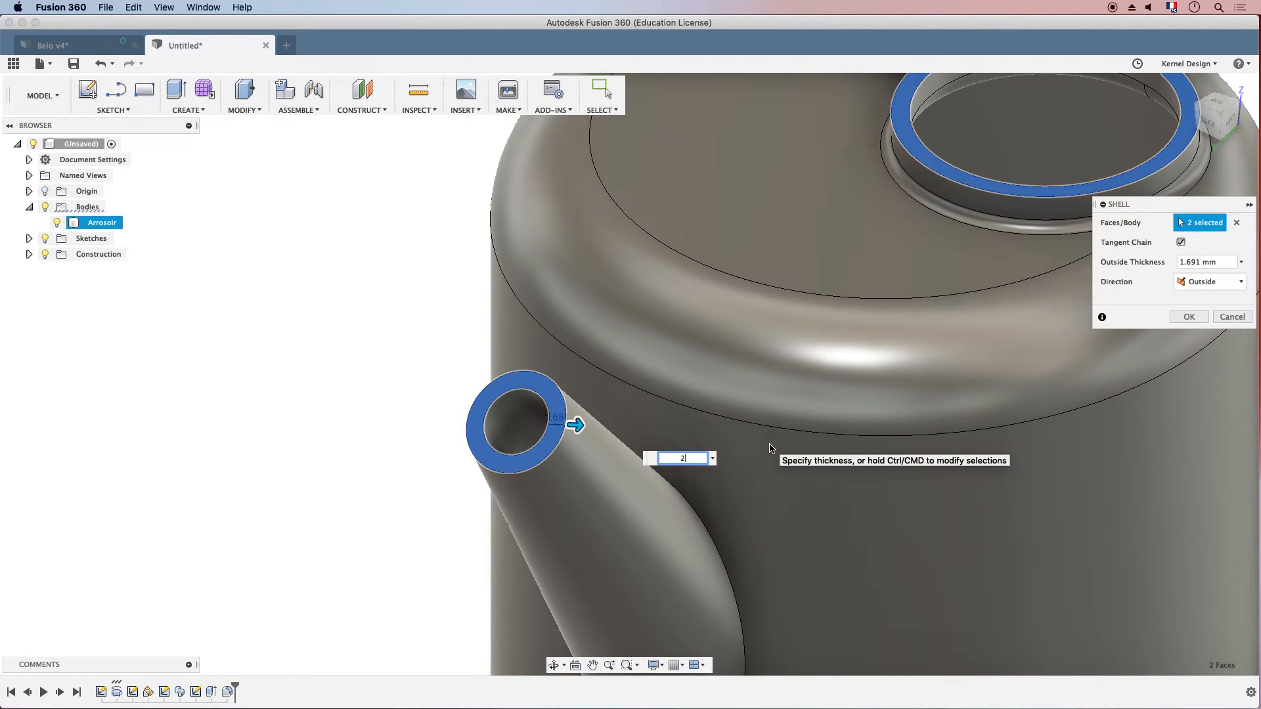
key("Return")
Fillet the outer upper edge of the hollowed neck with a constant radius of about 1.5 mm.
scroll(770, 446, "down", 5)
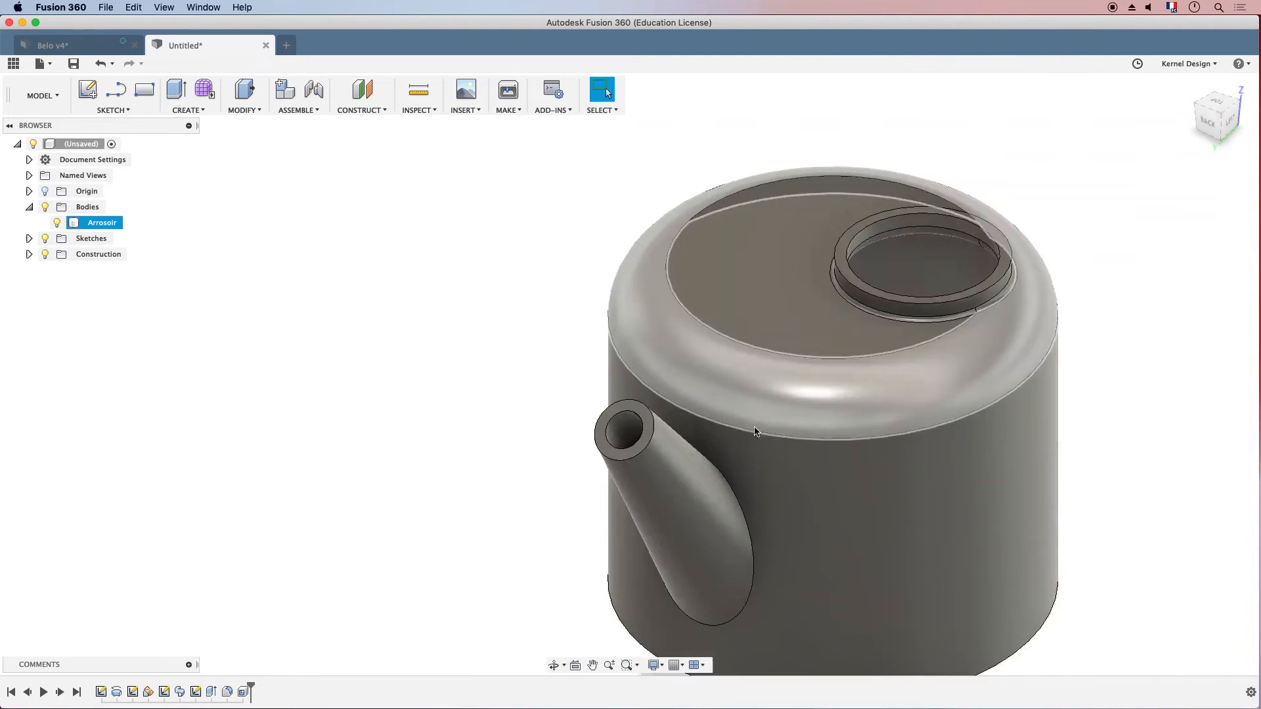
scroll(756, 432, "down", 3)
middle_click_drag(589, 431, 870, 384, "shift")
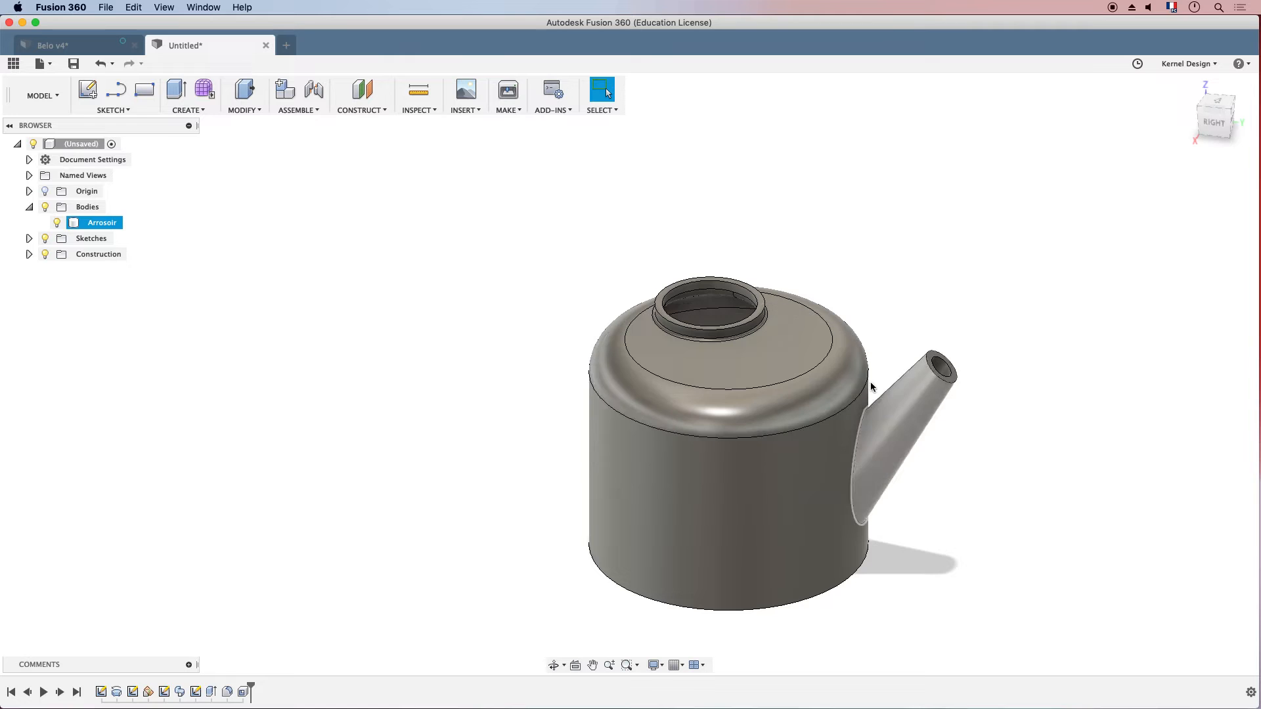
left_click(1032, 385)
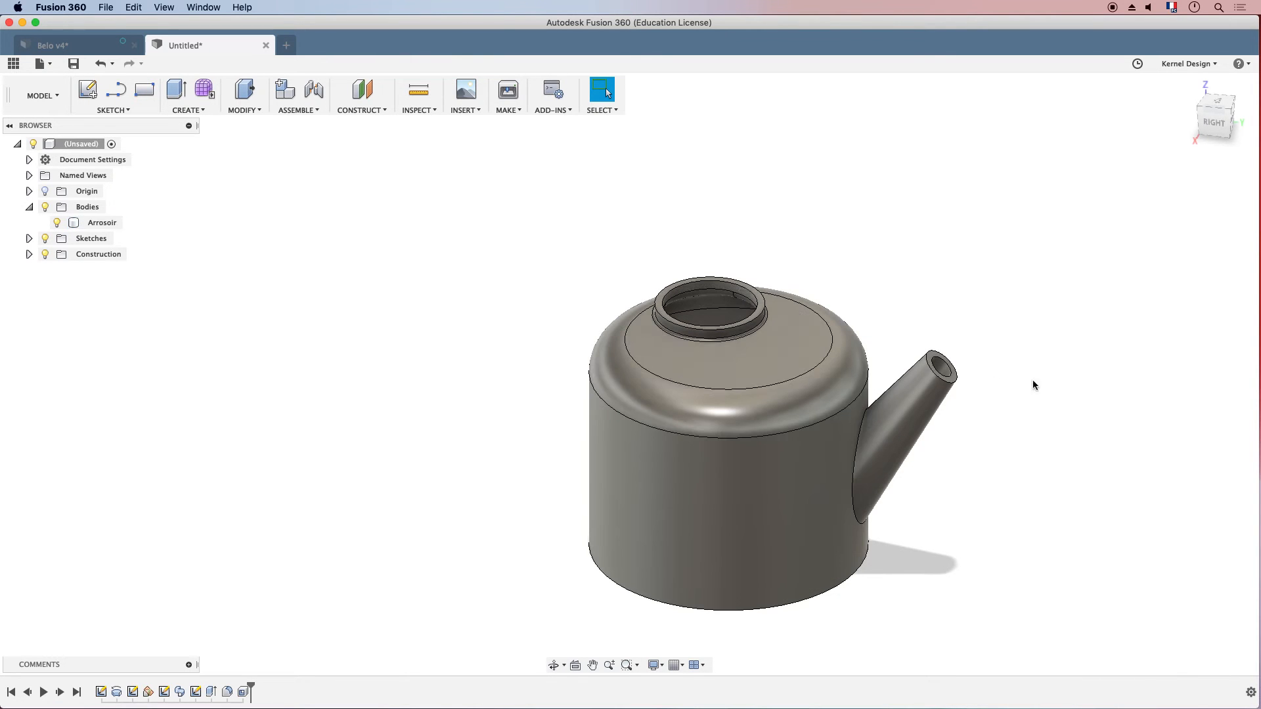
middle_click_drag(802, 413, 722, 347, "shift")
scroll(723, 347, "up", 3)
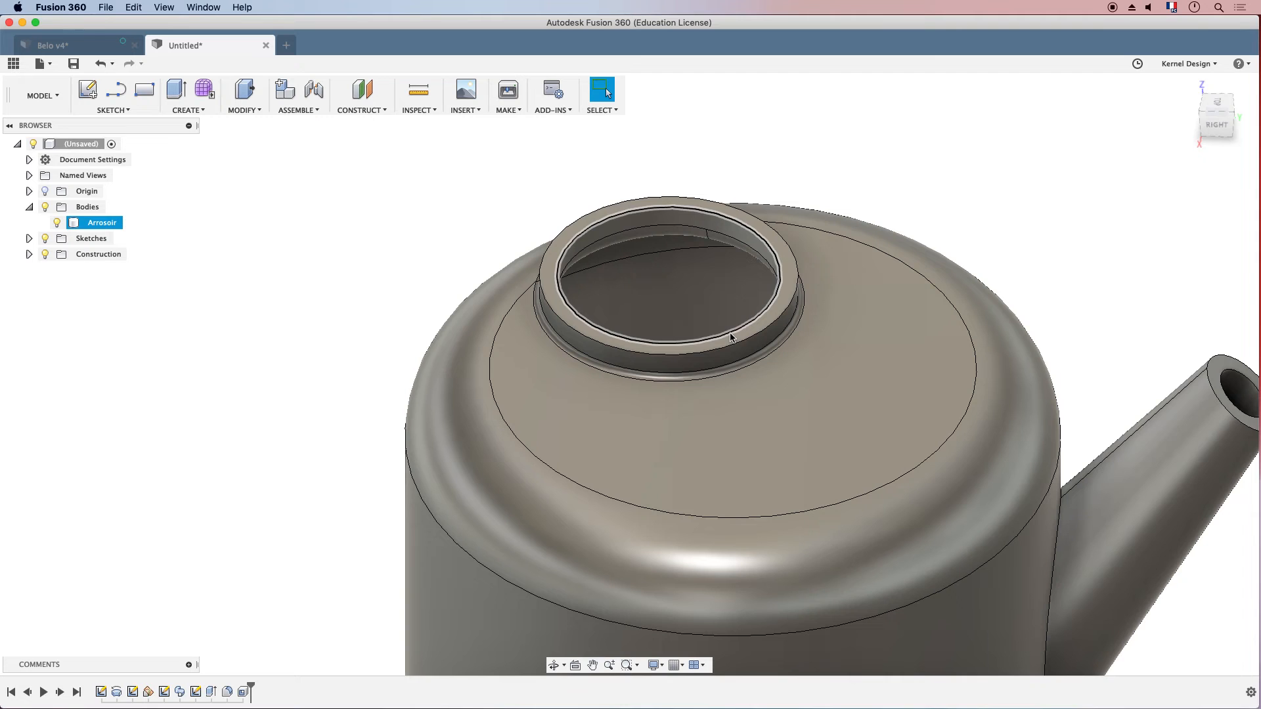
left_click(744, 341)
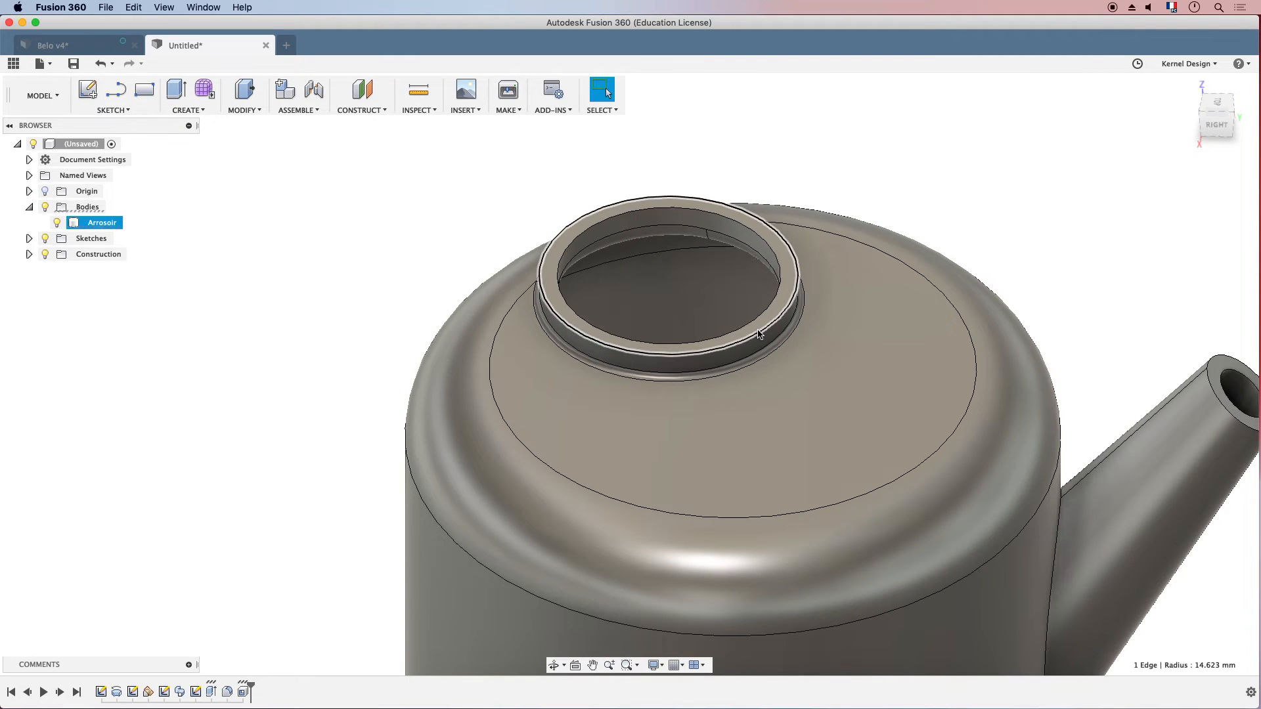
left_click(251, 112)
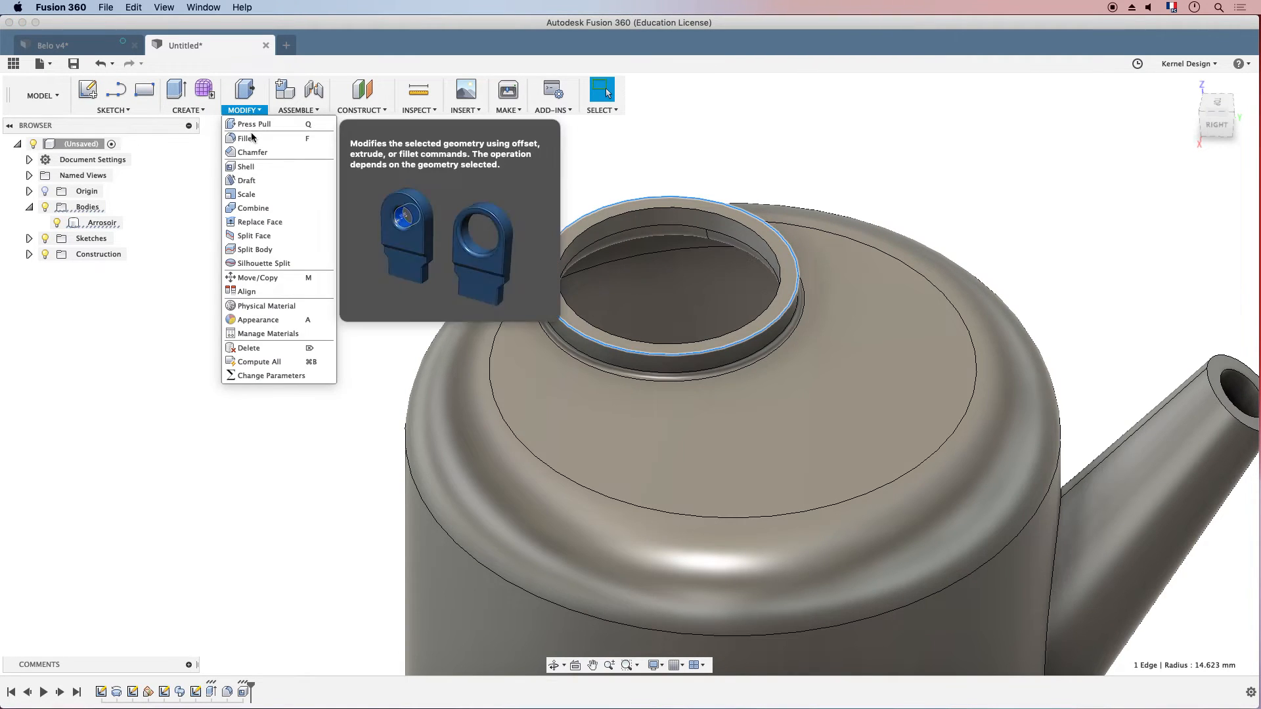
left_click(253, 133)
left_click_drag(760, 329, 756, 334)
key("Return")
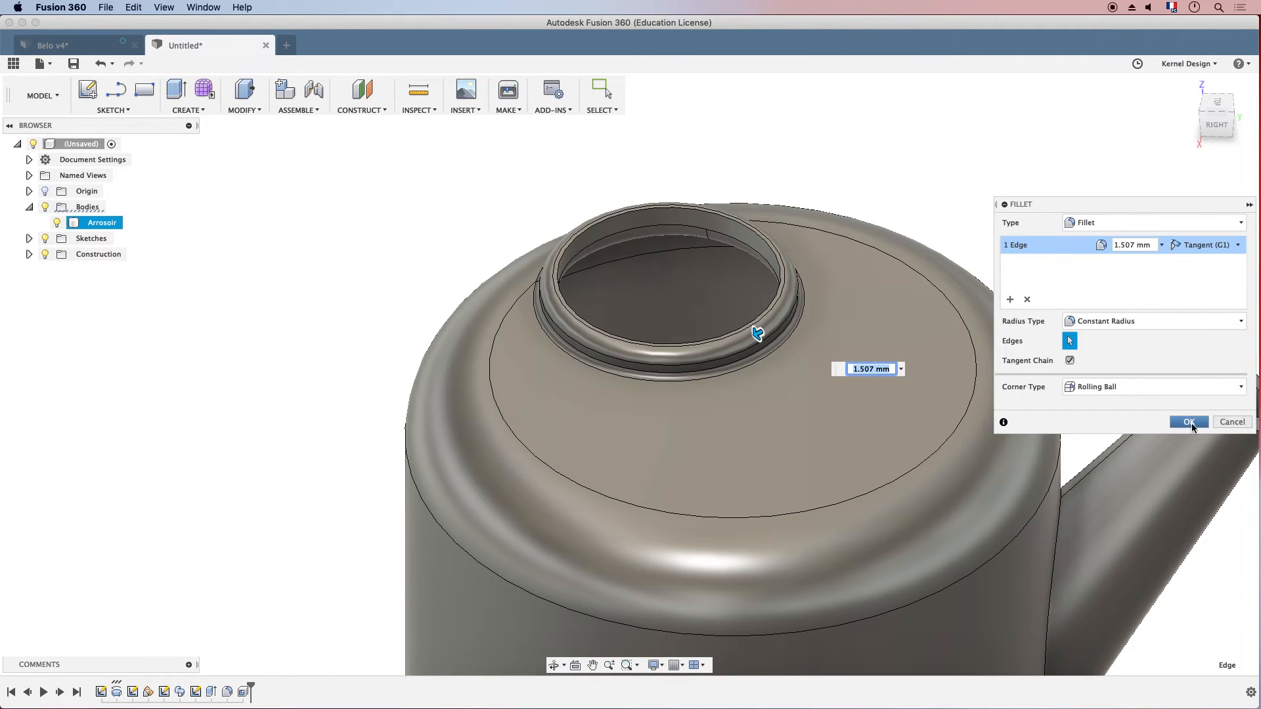
Create a section analysis of the watering can on the YZ origin plane and examine the hollow interior.
middle_click_drag(884, 374, 871, 335, "shift")
scroll(685, 366, "down", 10)
middle_click_drag(594, 412, 572, 410, "shift")
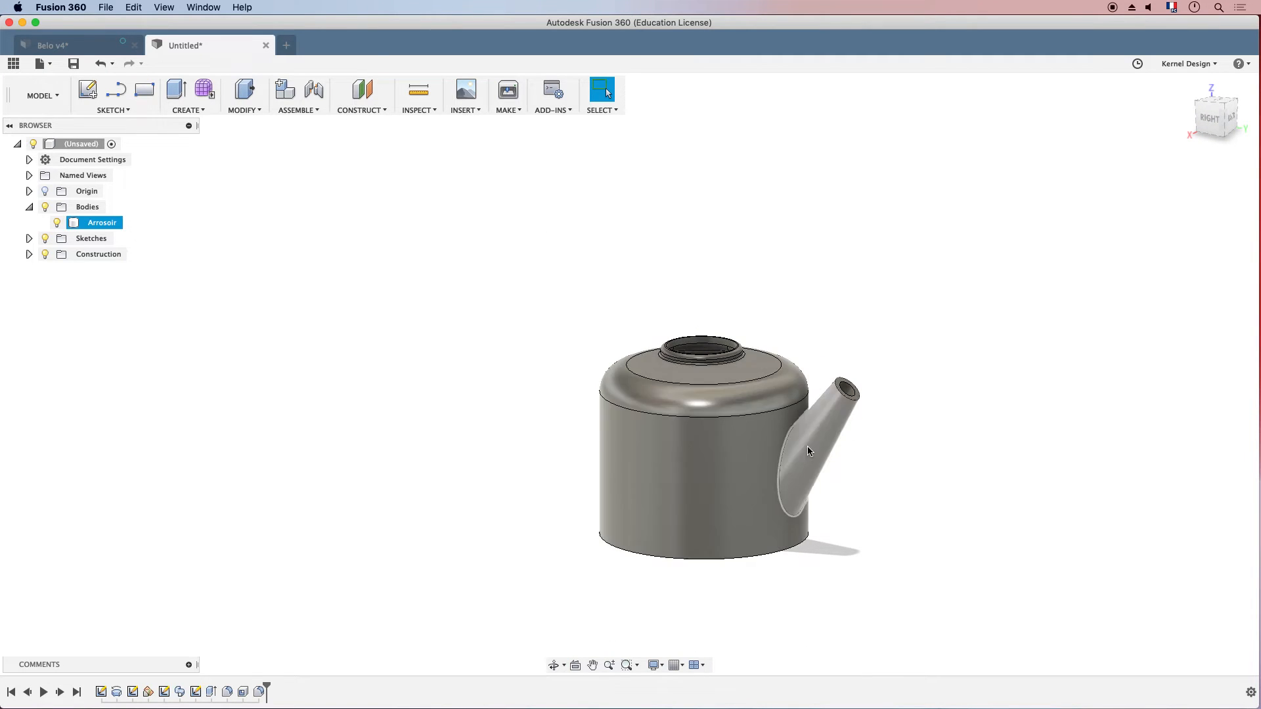
left_click(372, 112)
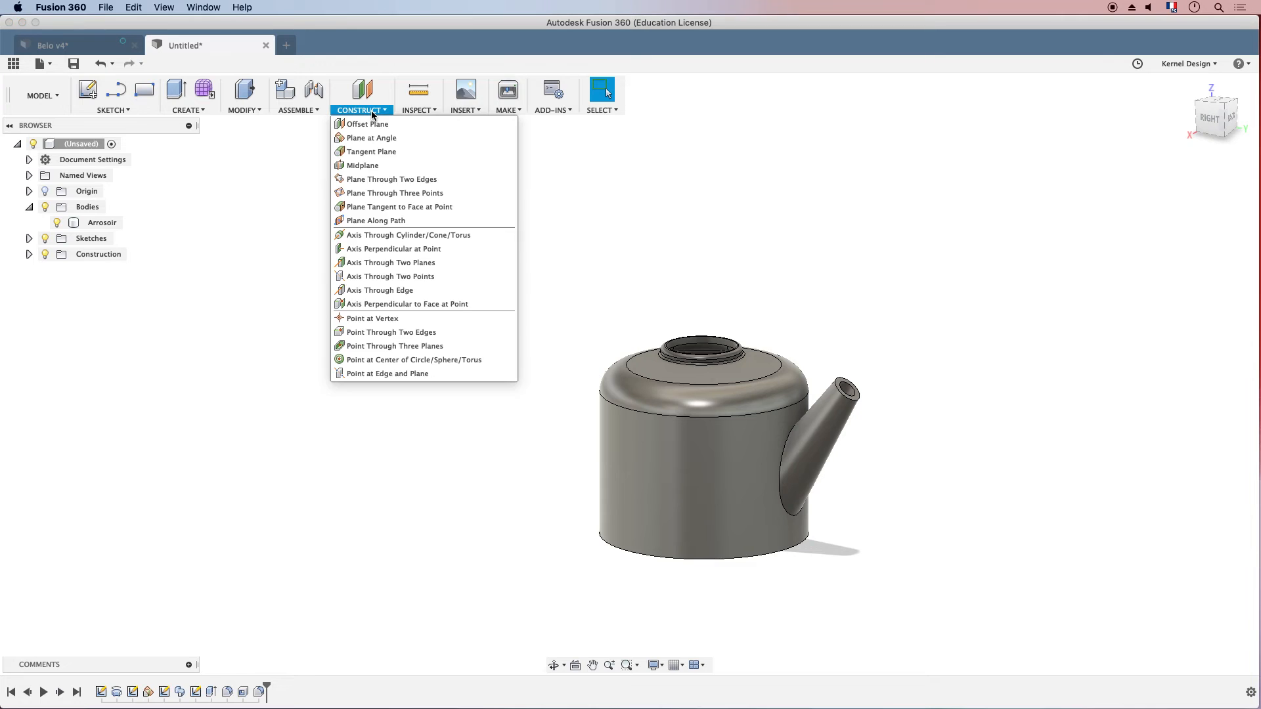
left_click(418, 110)
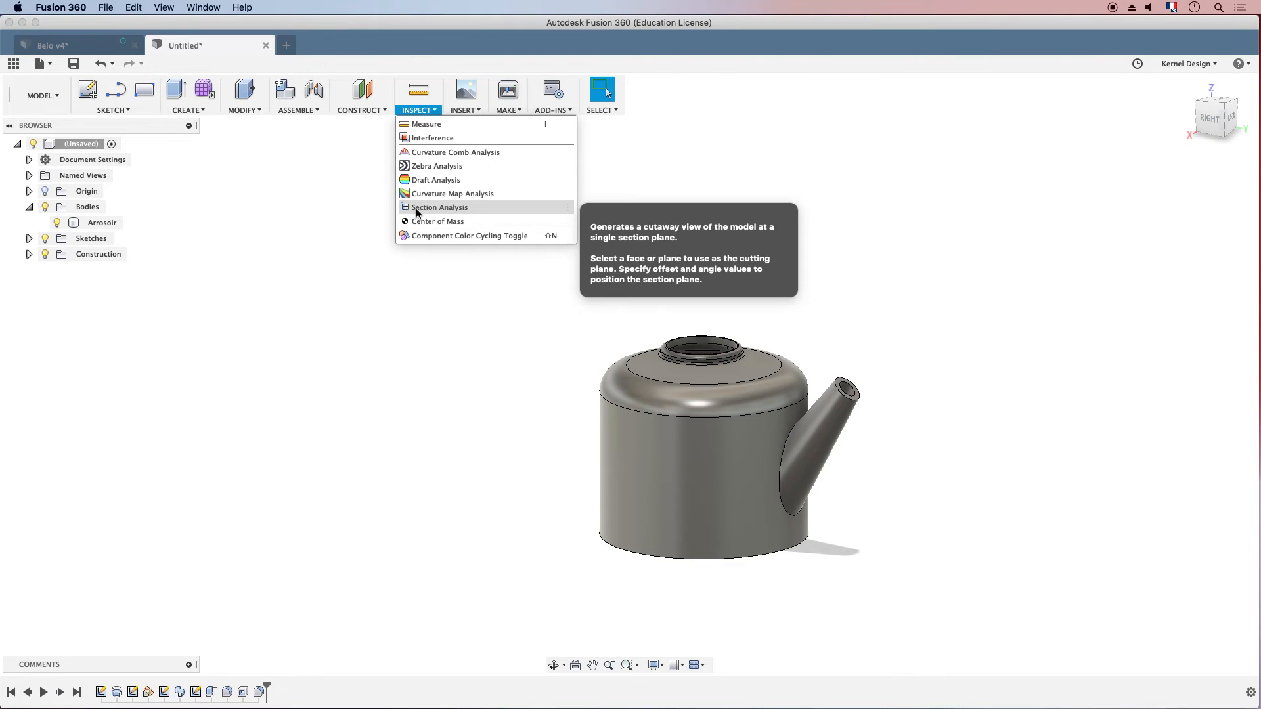
left_click(457, 208)
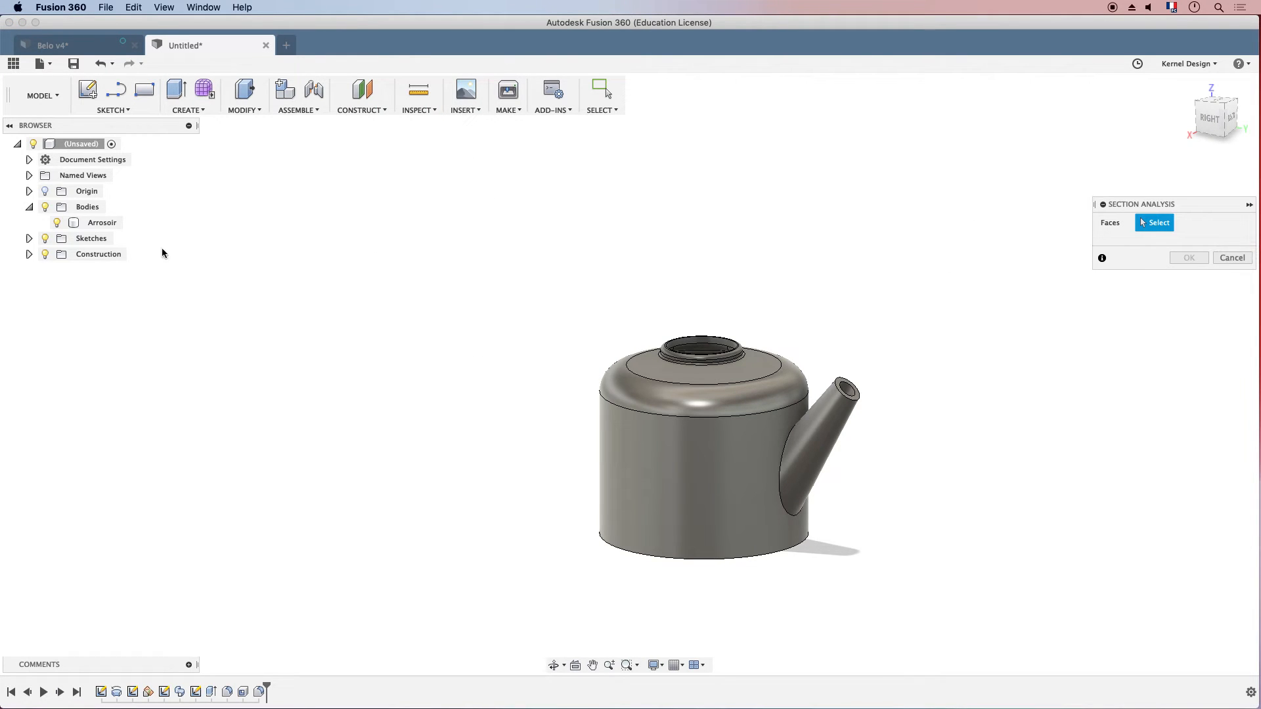
left_click(29, 191)
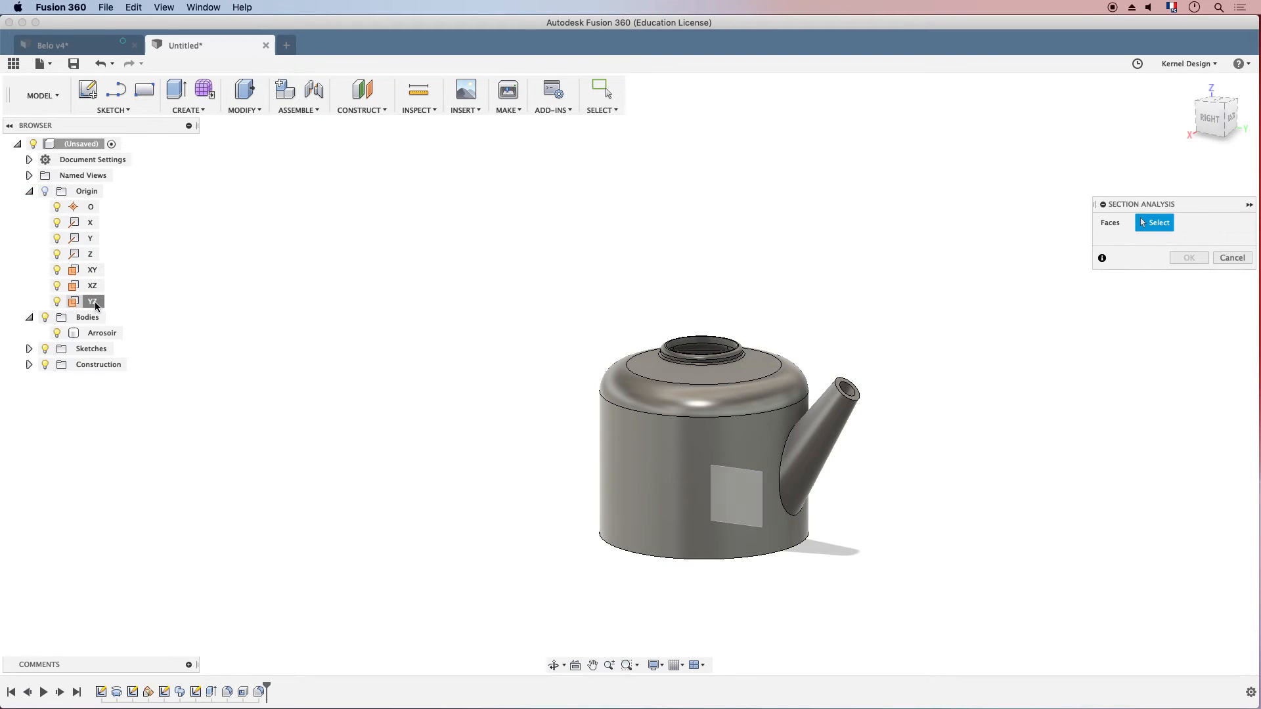
left_click(92, 301)
scroll(832, 449, "up", 3)
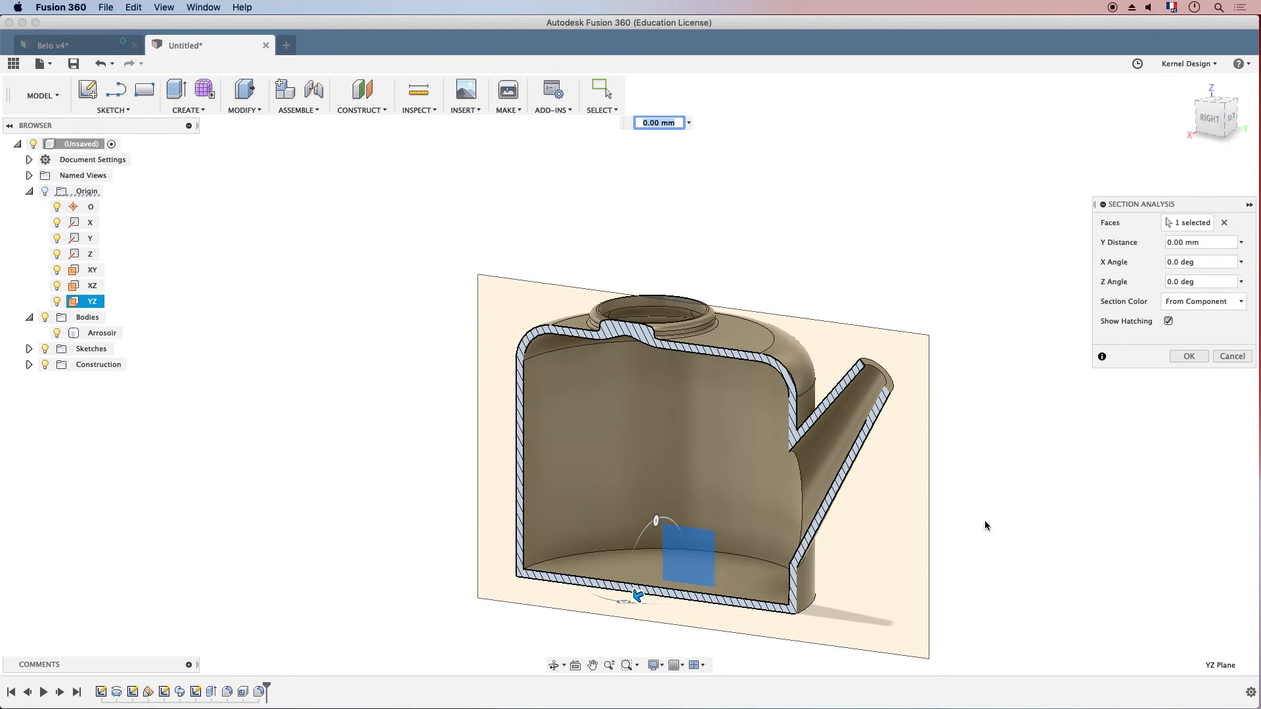
left_click(1199, 355)
middle_click_drag(978, 431, 1008, 418, "shift")
middle_click_drag(814, 479, 750, 421)
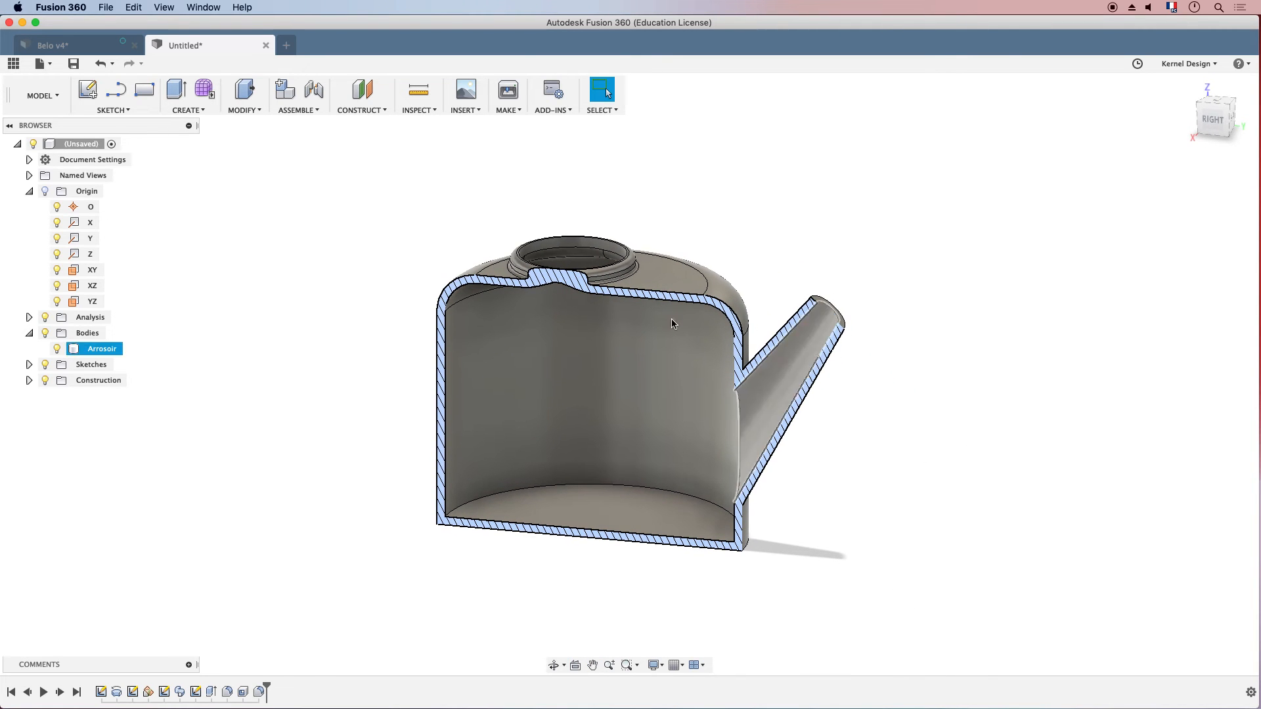
Hide the section analysis and examine the whole watering can from the outside.
left_click(45, 317)
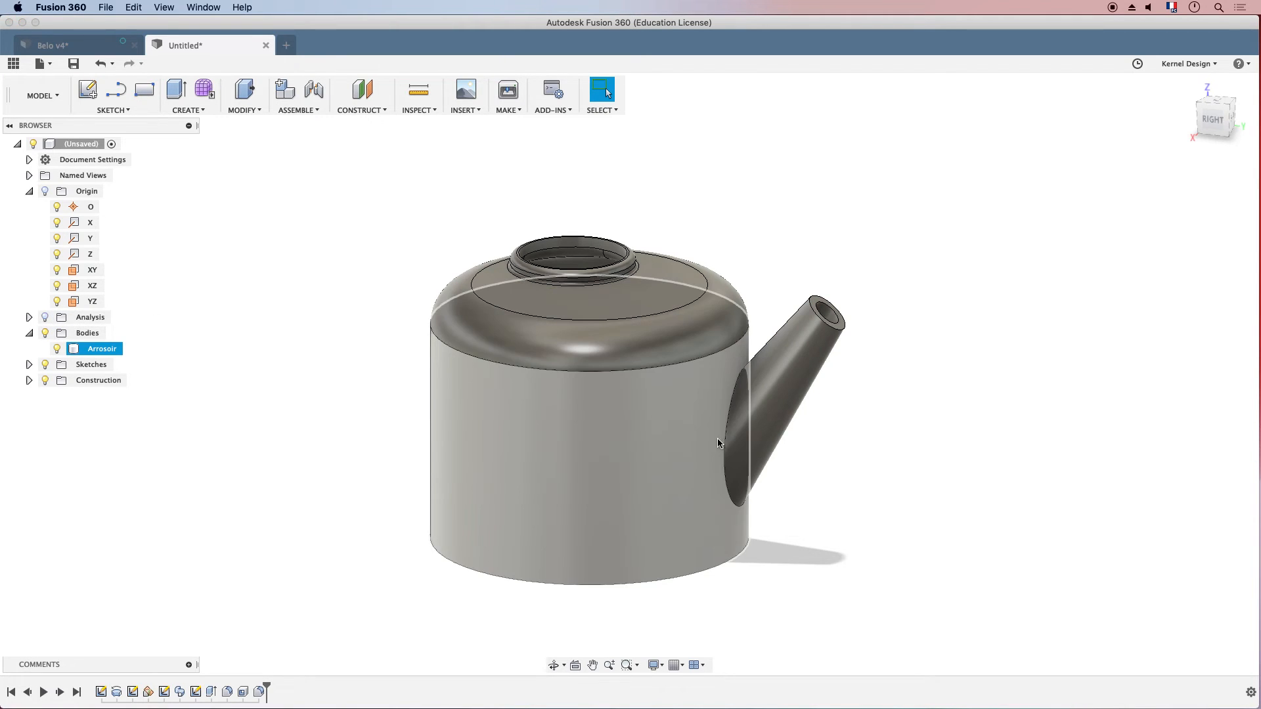
middle_click_drag(604, 396, 621, 392, "shift")
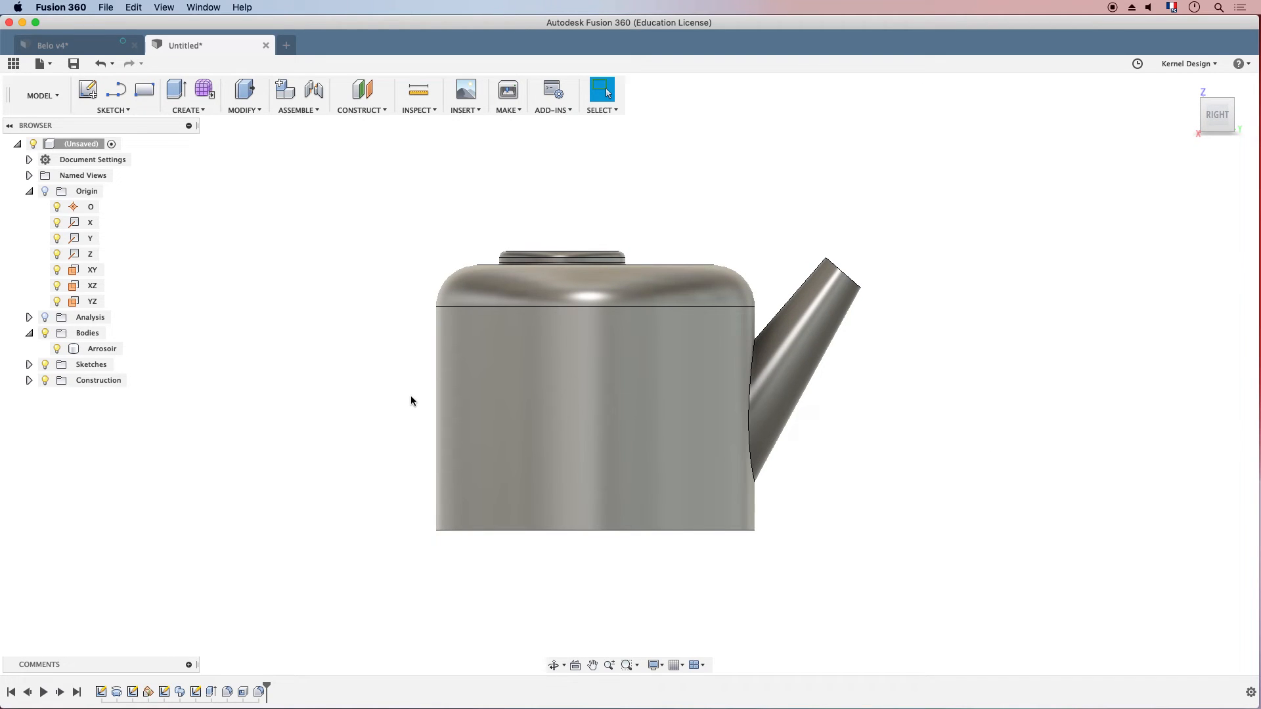
left_click(641, 321)
middle_click_drag(538, 358, 623, 373, "shift")
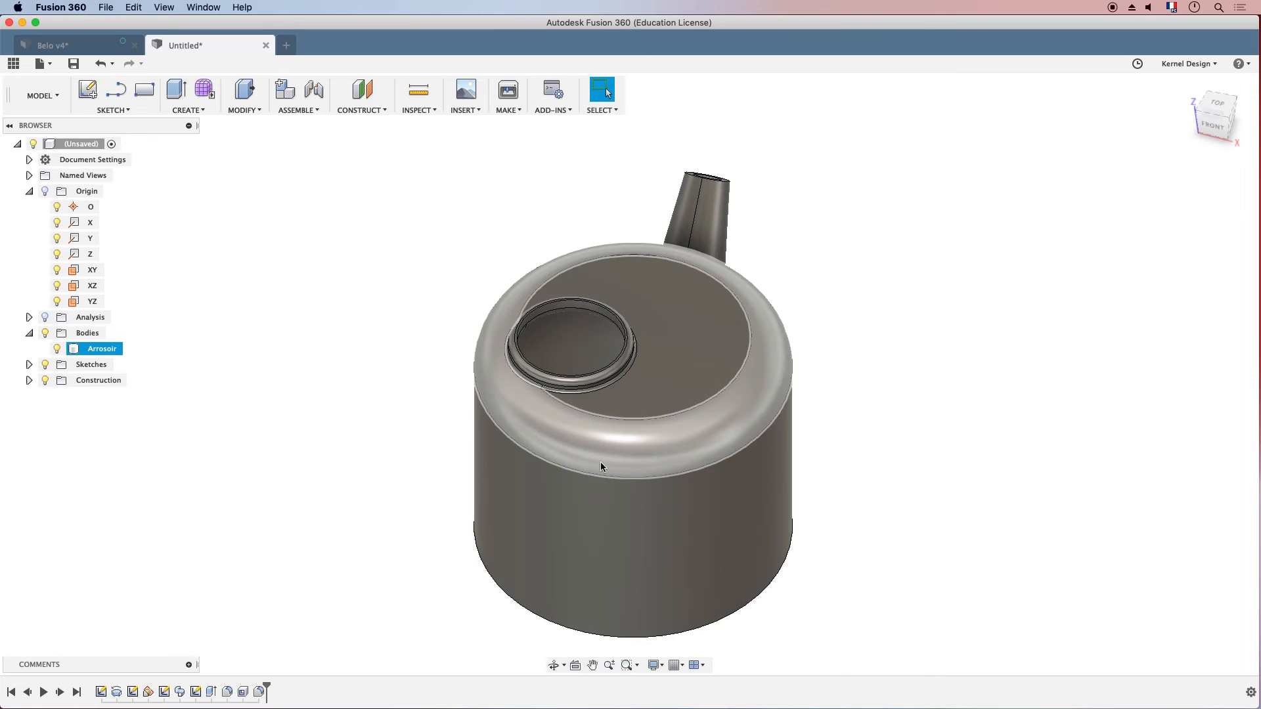
left_click(1087, 252)
Sketch a 10 mm diameter circle on the XZ origin plane, directly above the origin in the upper half of the body.
left_click(1214, 127)
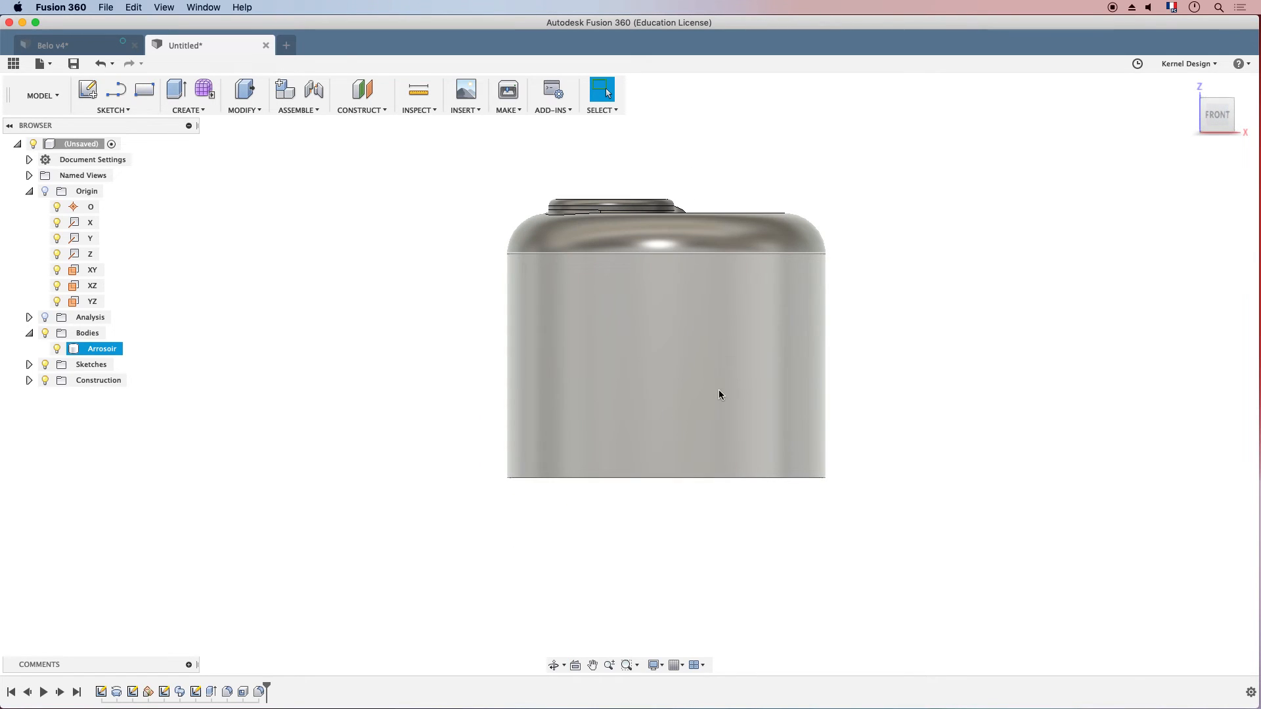
left_click(88, 89)
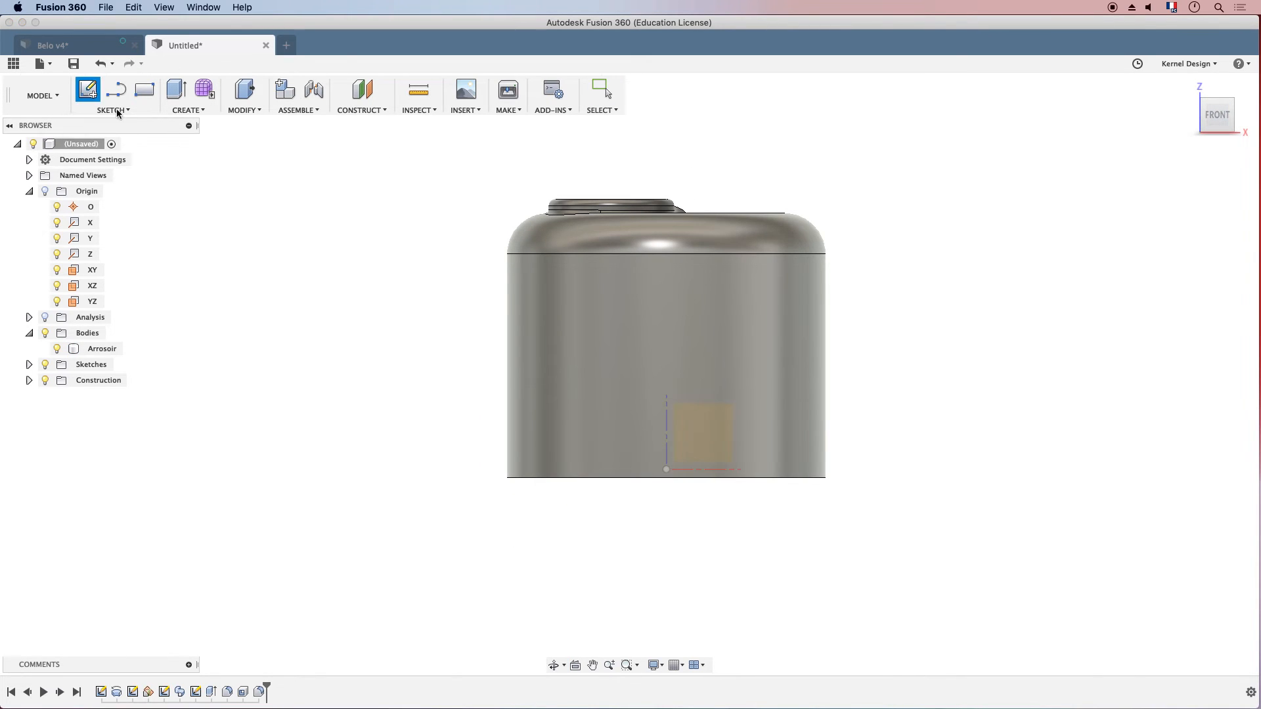
left_click(696, 456)
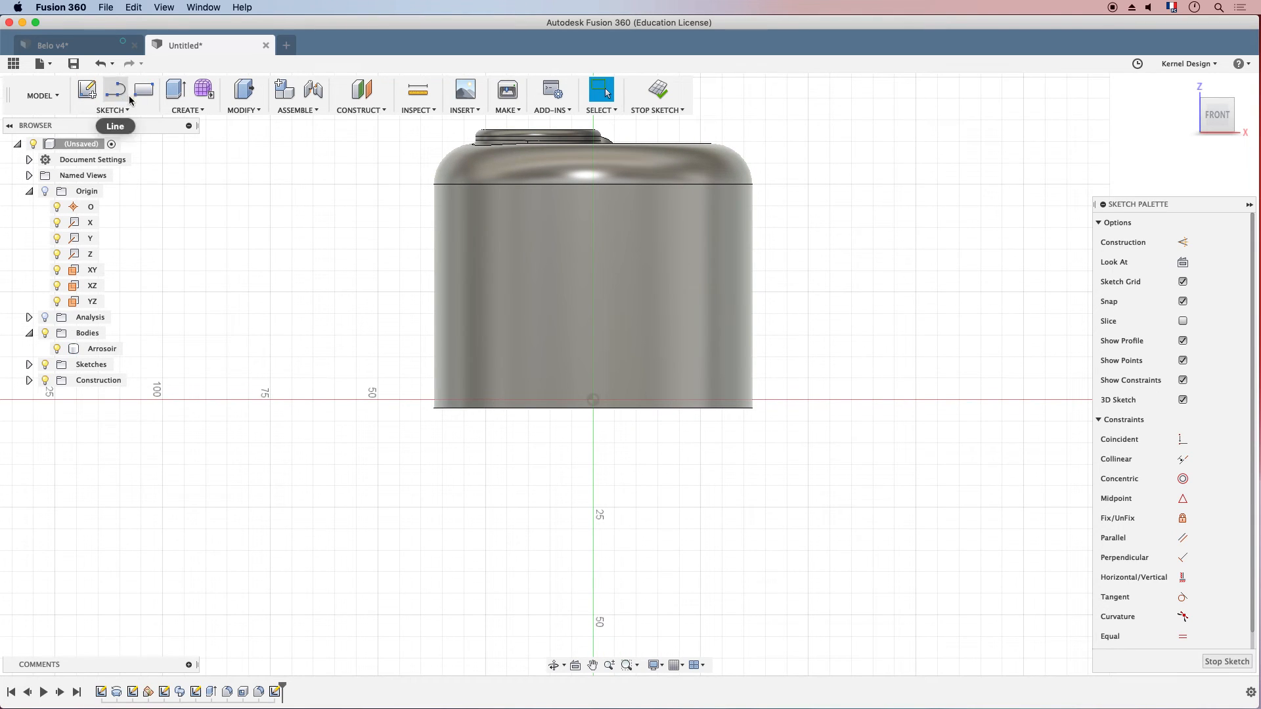
left_click(114, 110)
mouse_move(113, 169)
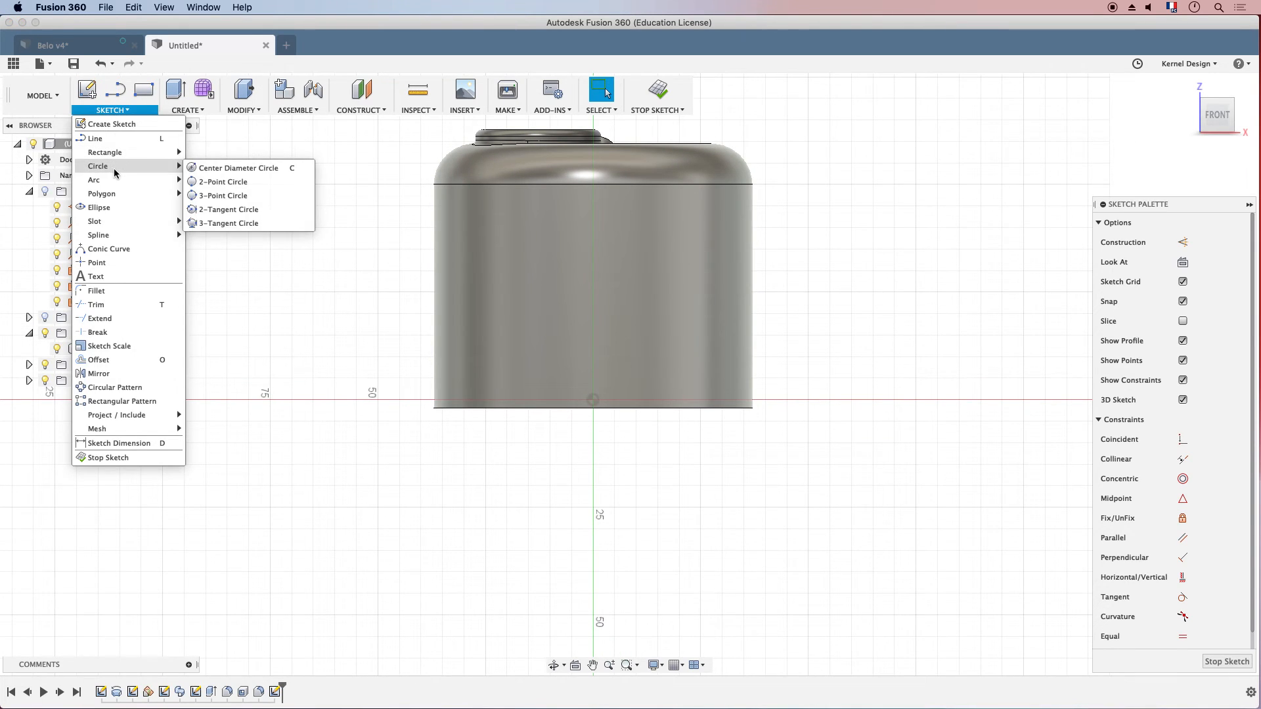
left_click(227, 182)
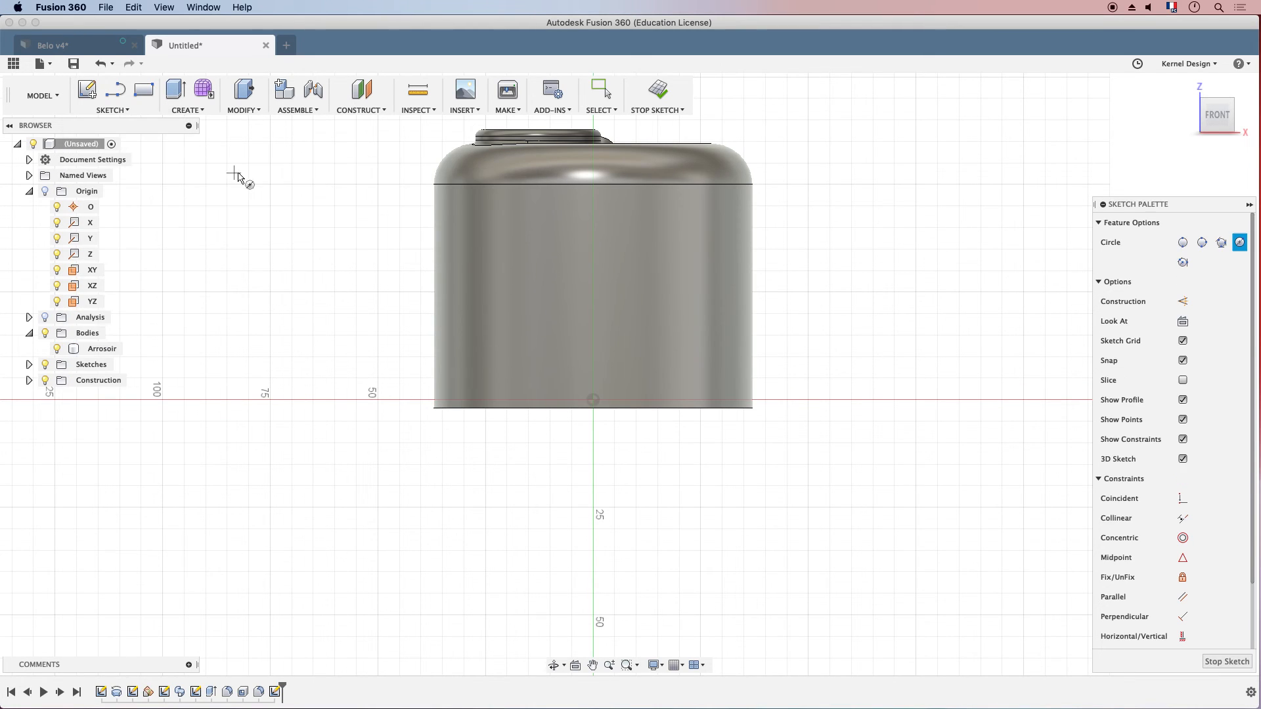
left_click(594, 244)
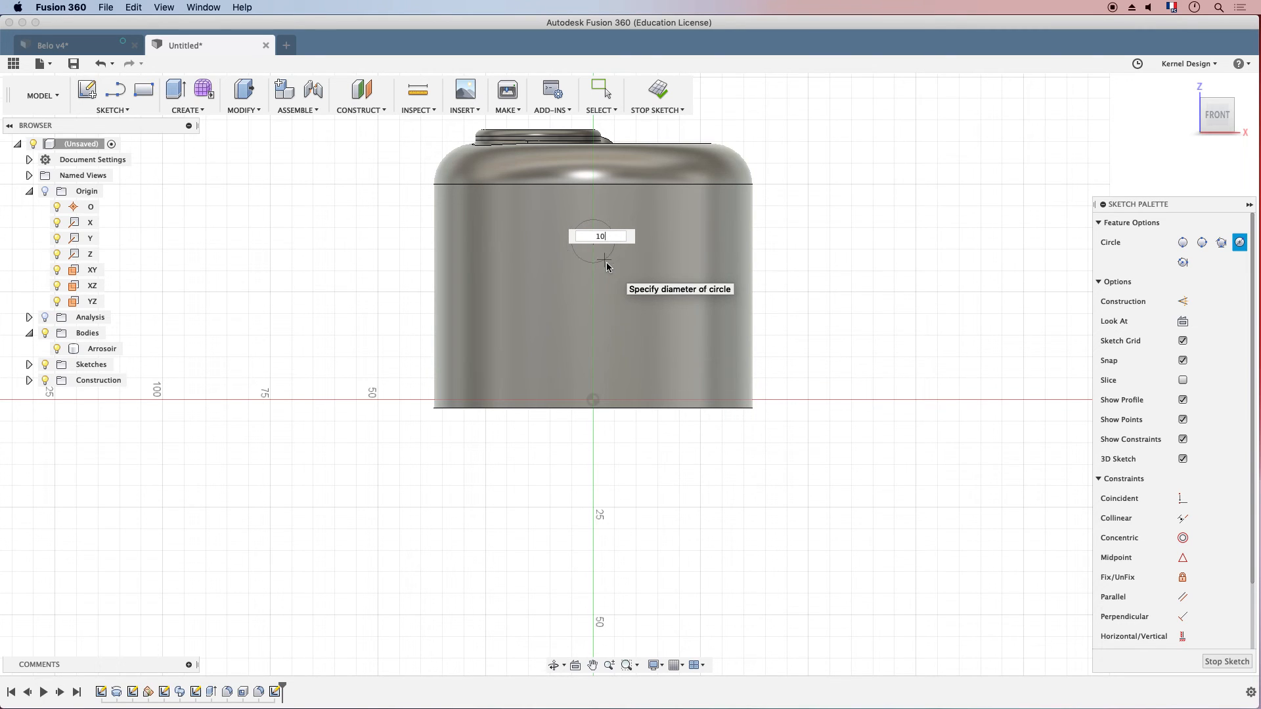
key("Return")
key("Escape")
Show the section analysis and set up a two-sided extrusion of the circle through the wall opposite the spout, about -52.3 mm and 35.7 mm.
middle_click_drag(773, 256, 736, 276, "shift")
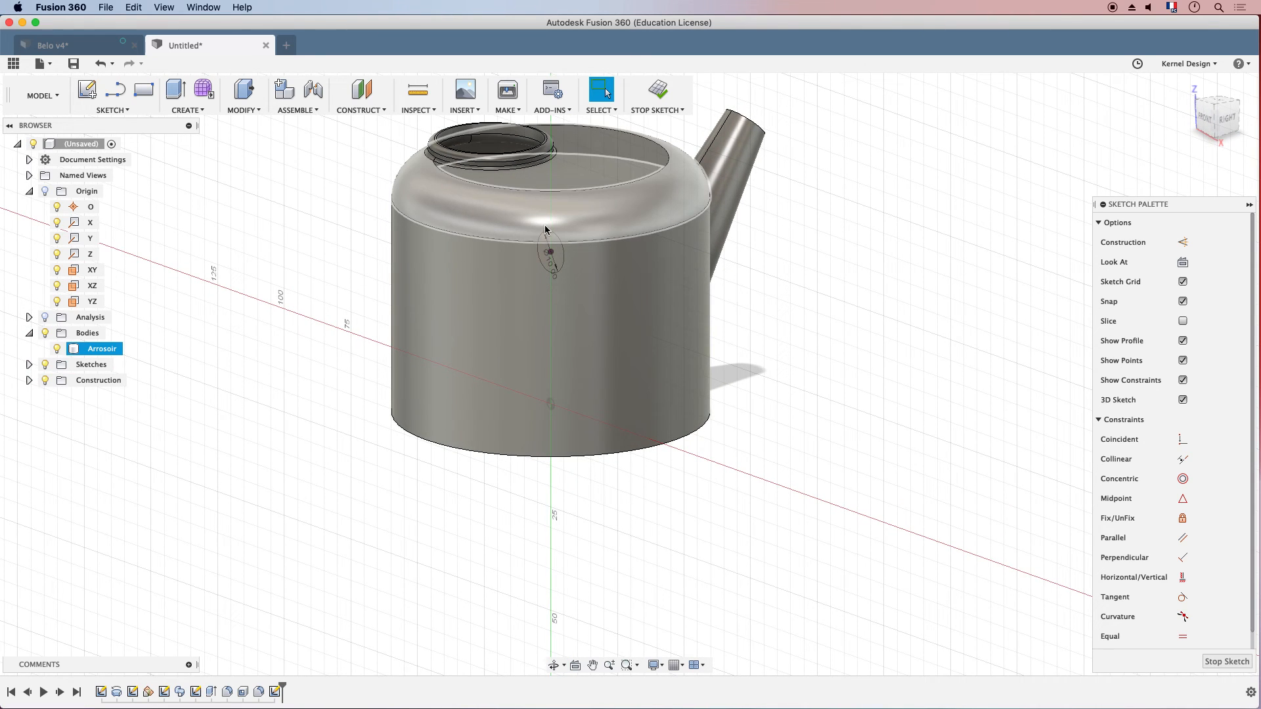
left_click(47, 317)
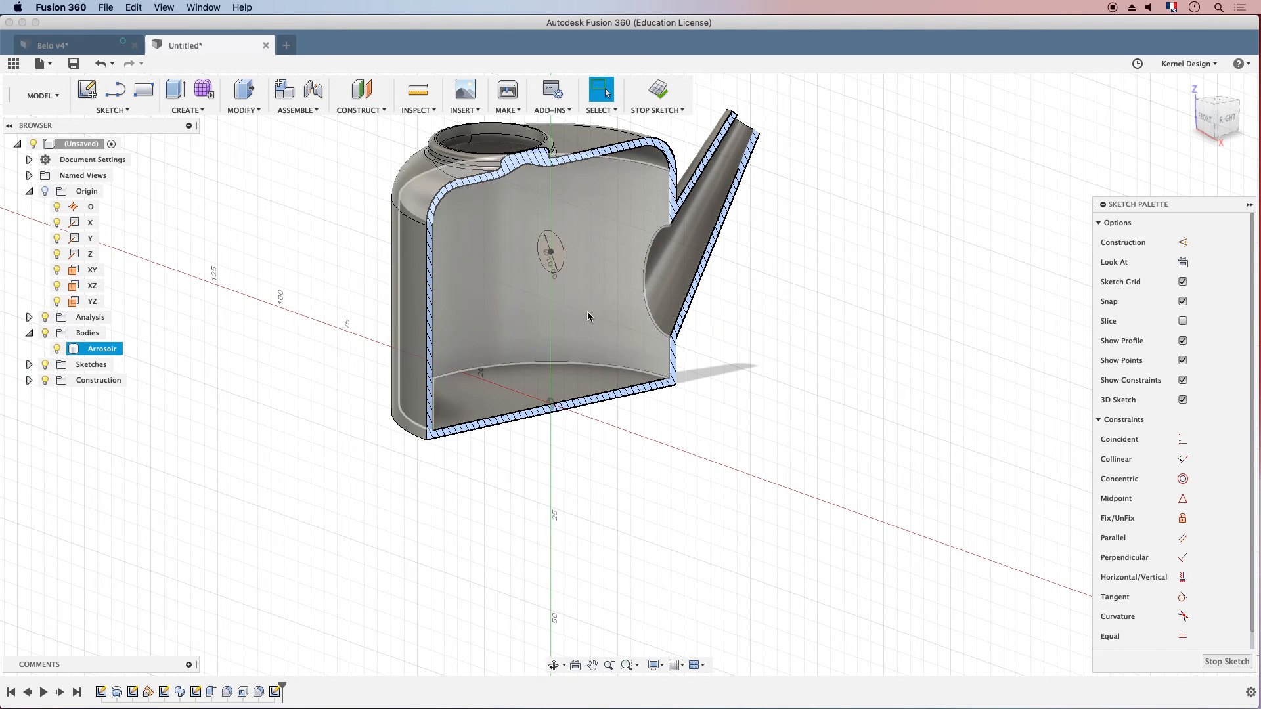
left_click(179, 94)
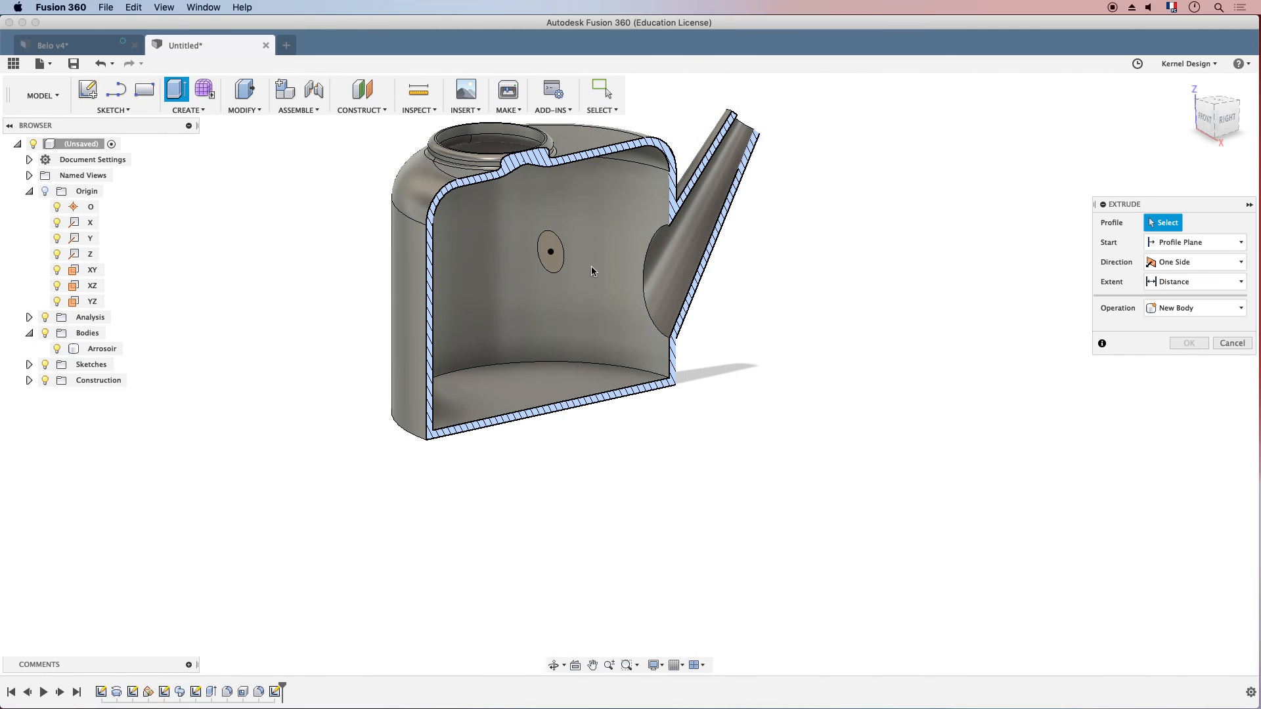
left_click(551, 257)
left_click_drag(551, 257, 363, 293)
left_click(1241, 263)
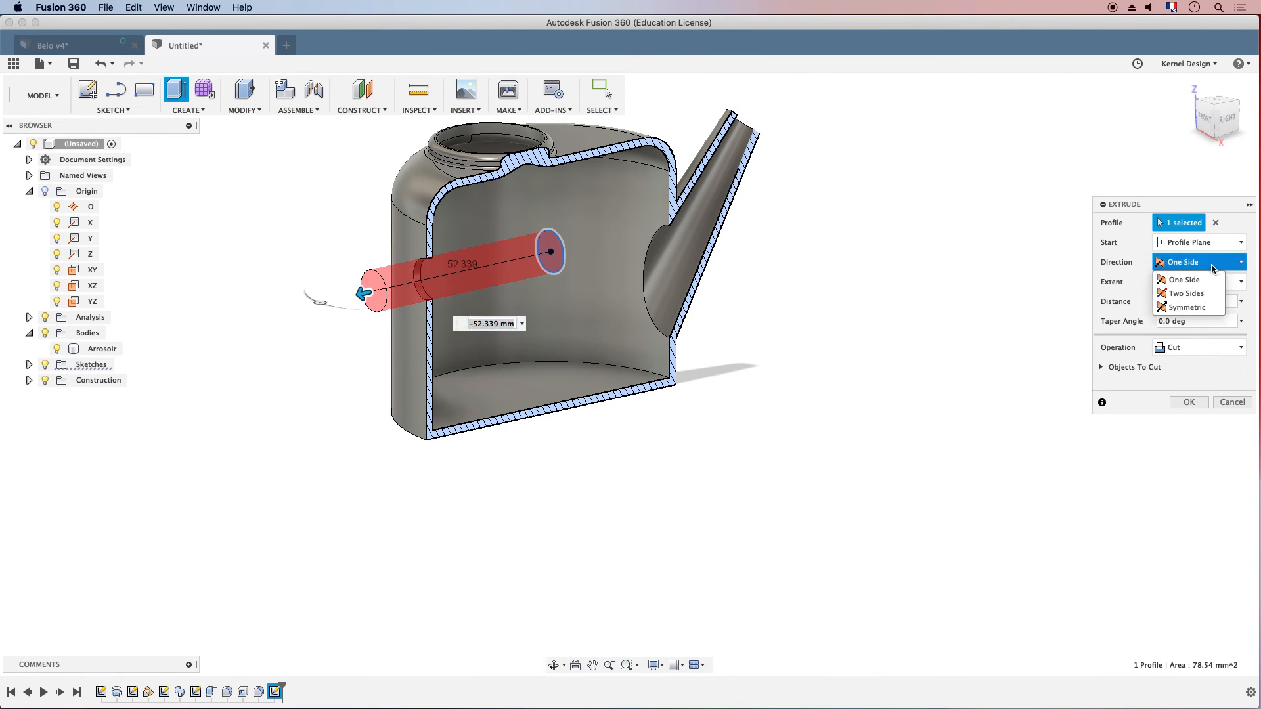
left_click(1197, 295)
left_click_drag(526, 252, 419, 274)
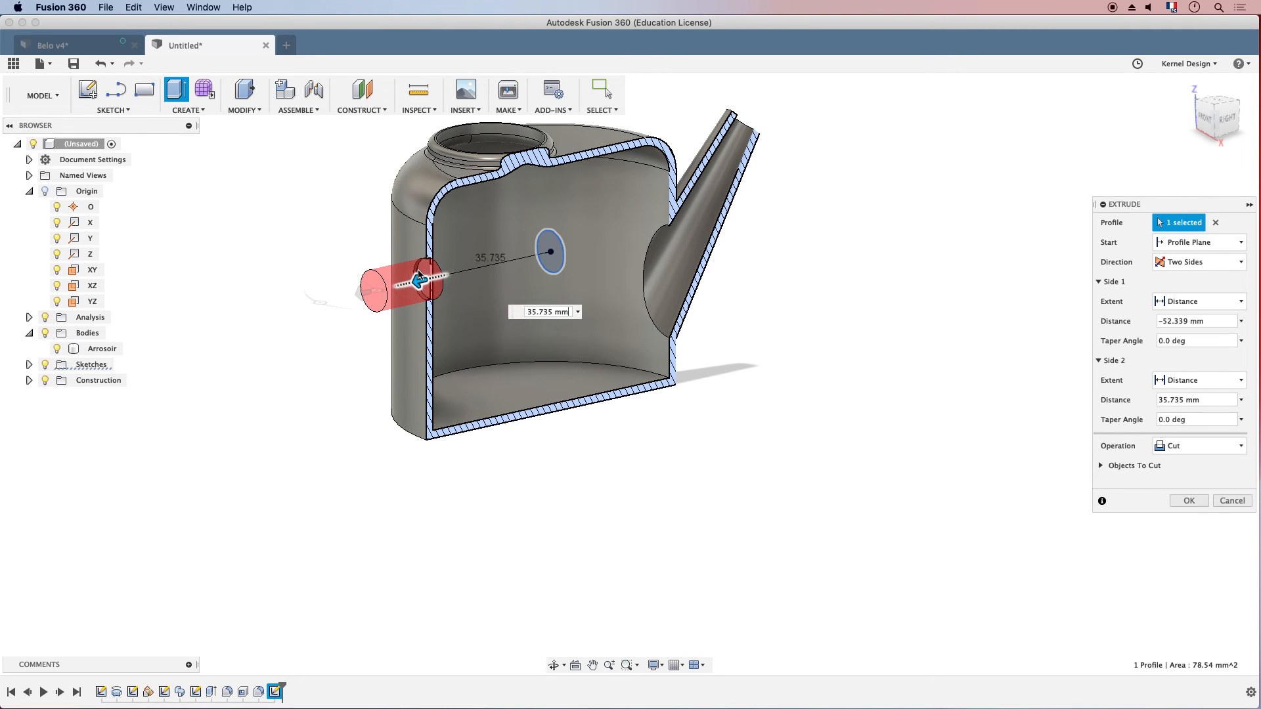
Switch the extrusion to Join and apply it with side distances of about -42.8 mm and 35.3 mm.
left_click(1202, 446)
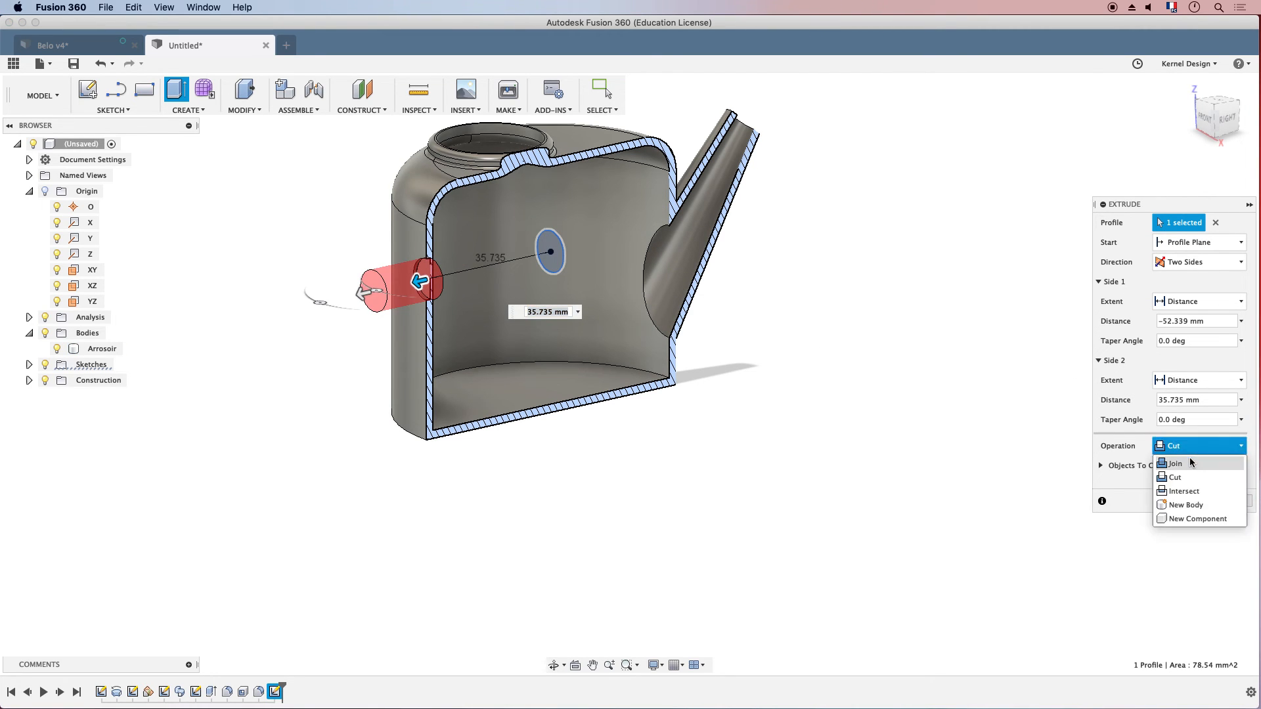
left_click(1192, 461)
left_click_drag(420, 281, 395, 287)
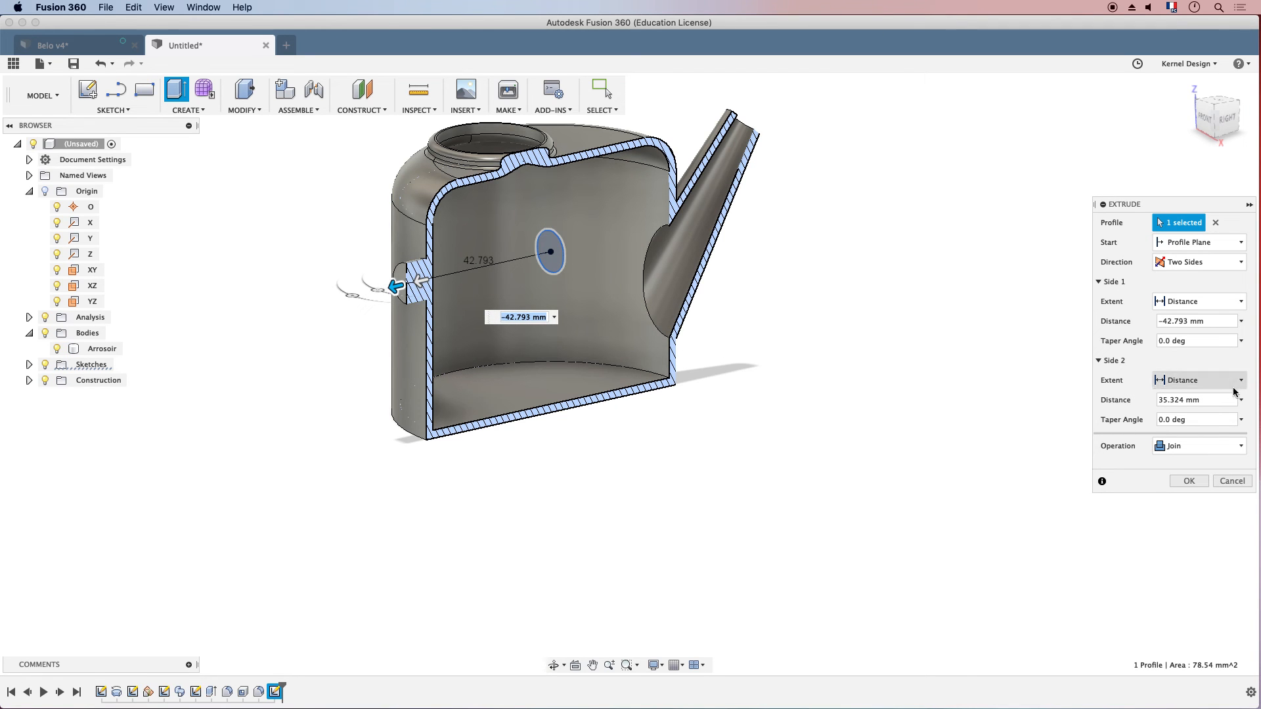
left_click(1189, 481)
Check the new cylindrical stub and the origin planes in the section view, and hide the section analysis.
middle_click_drag(541, 299, 498, 288, "shift")
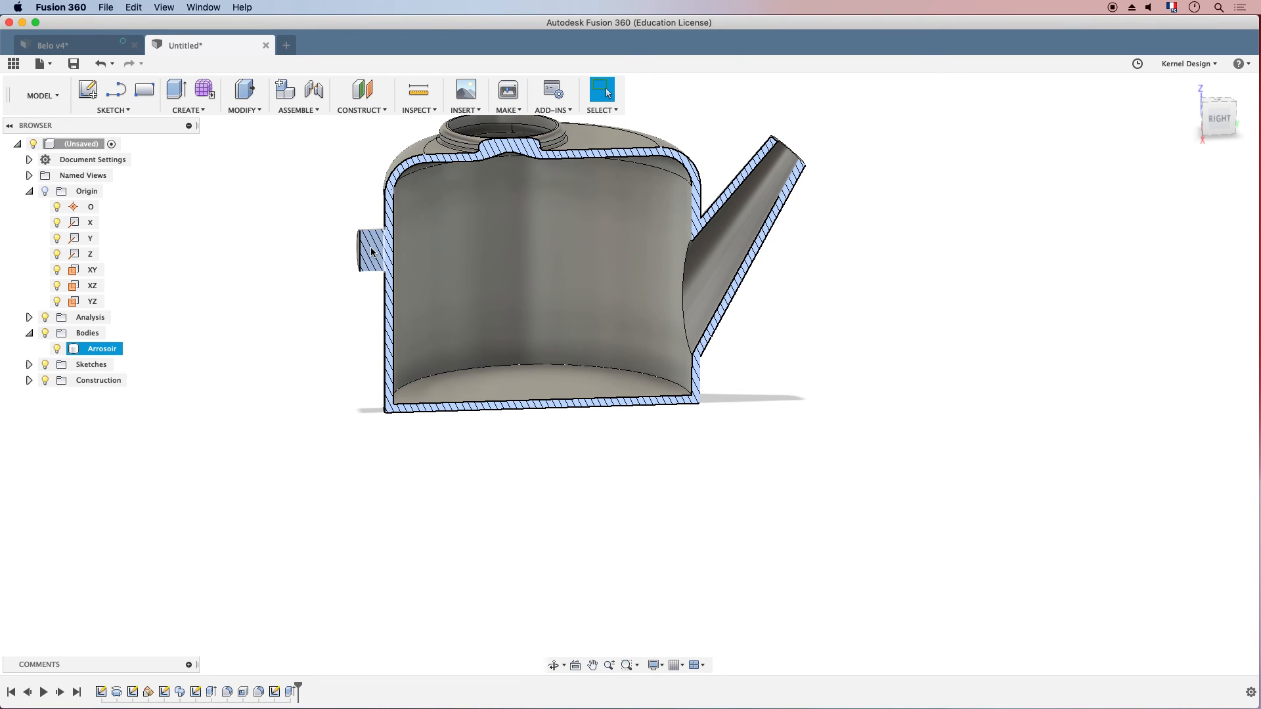
middle_click_drag(683, 259, 599, 345, "shift")
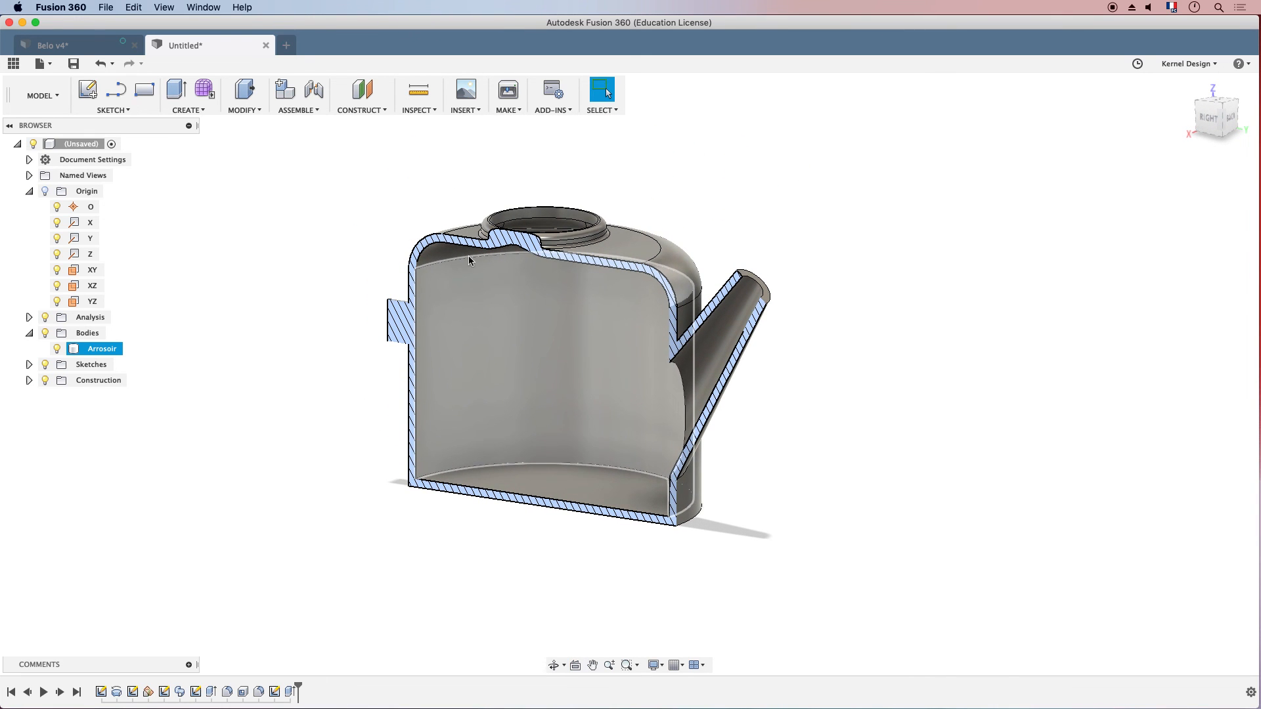
left_click(130, 221)
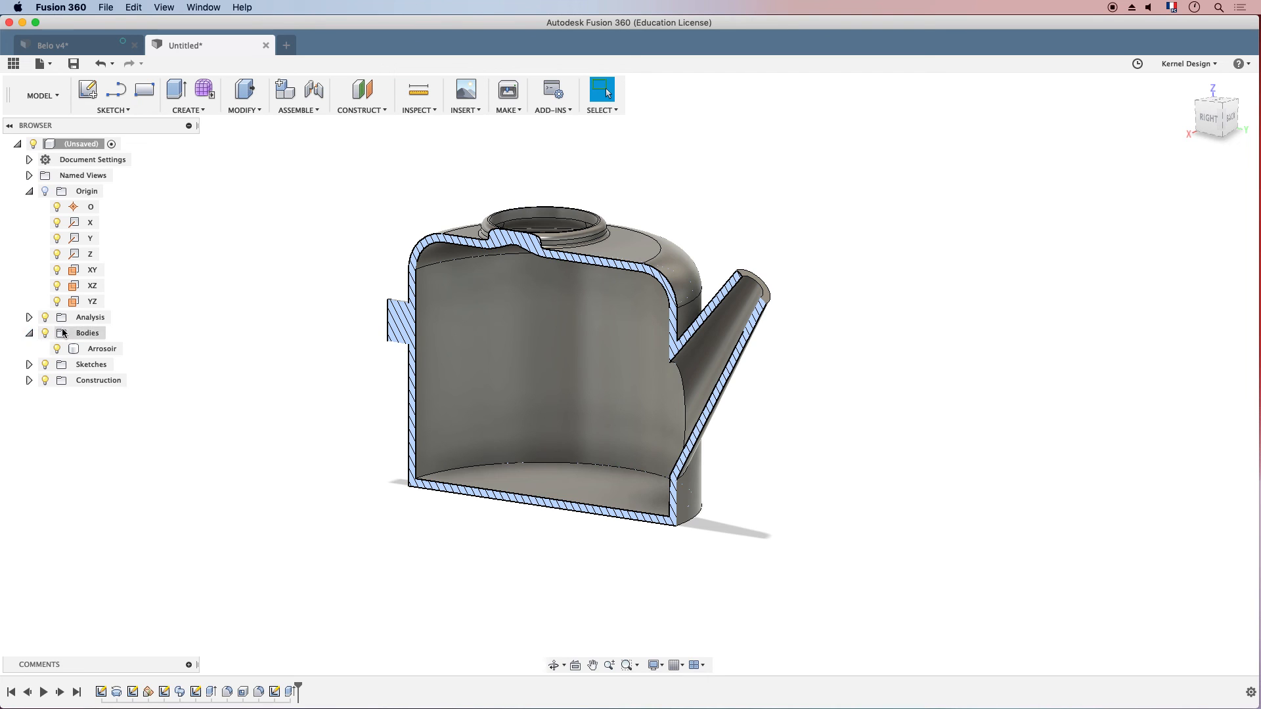
left_click(46, 190)
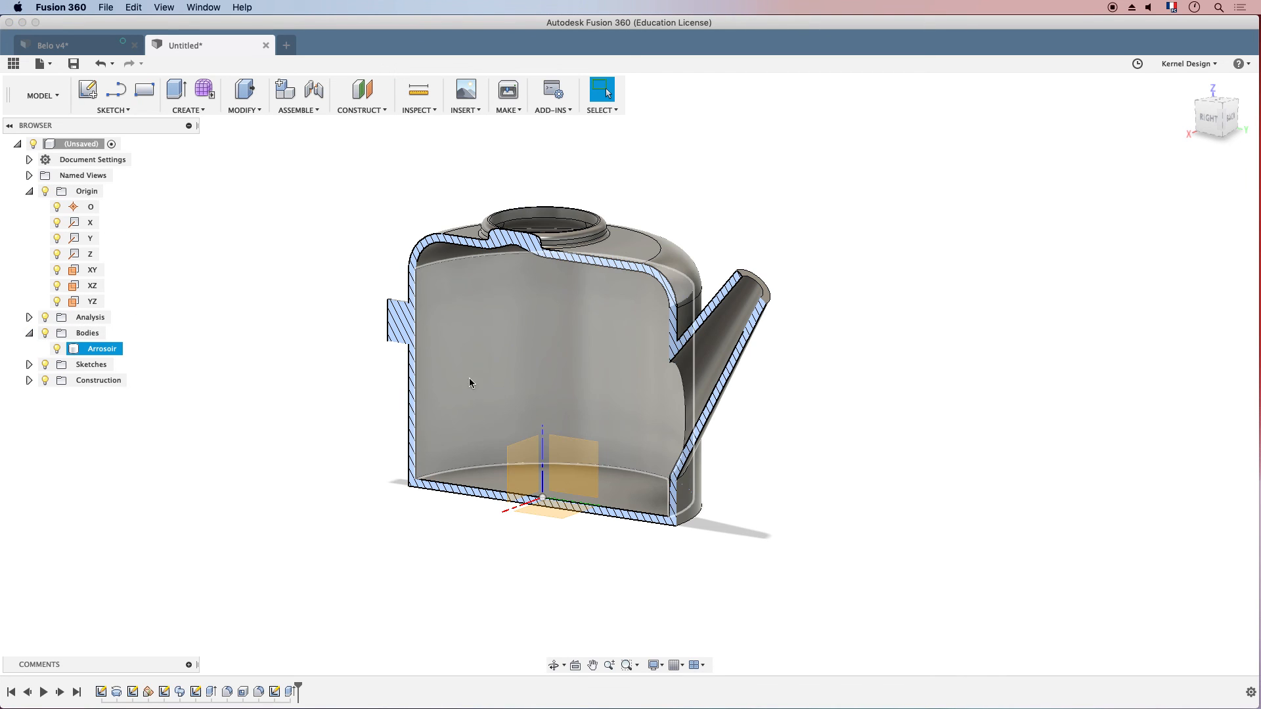
left_click(46, 191)
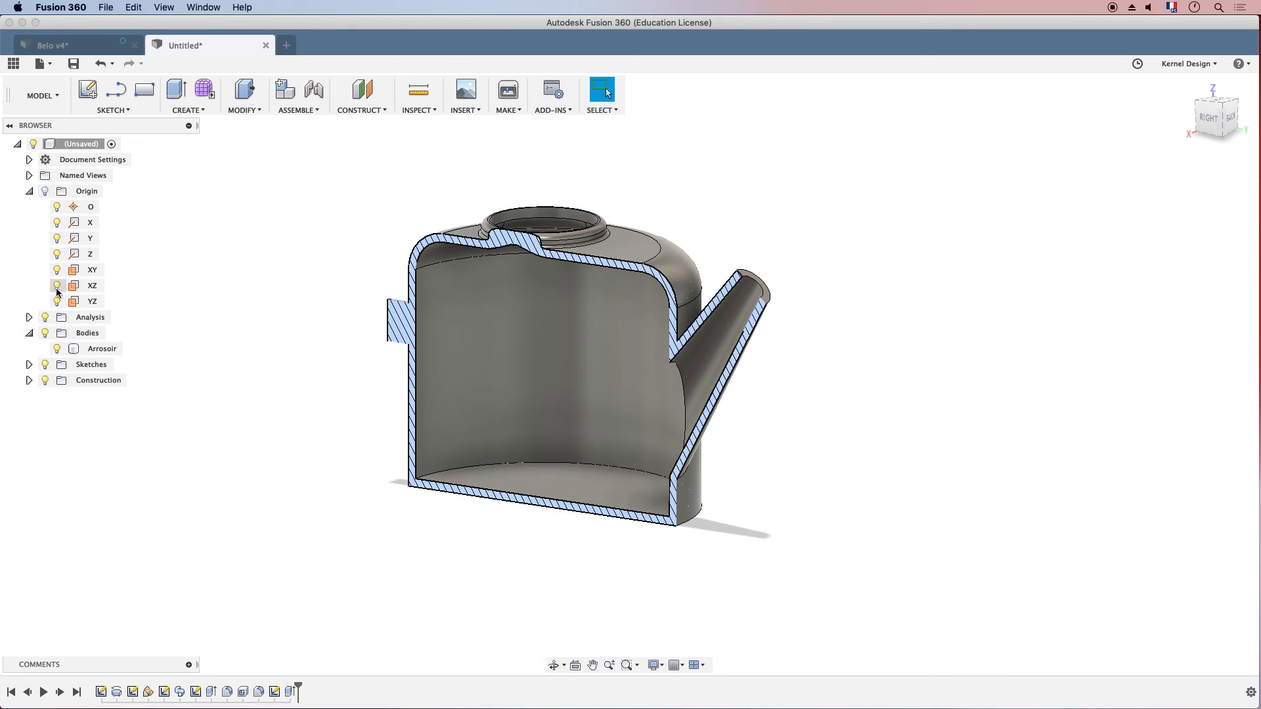
left_click(44, 320)
mouse_move(460, 322)
middle_mouse_down("shift")
mouse_move(449, 327)
mouse_move(506, 335)
mouse_move(442, 318)
middle_mouse_up("shift")
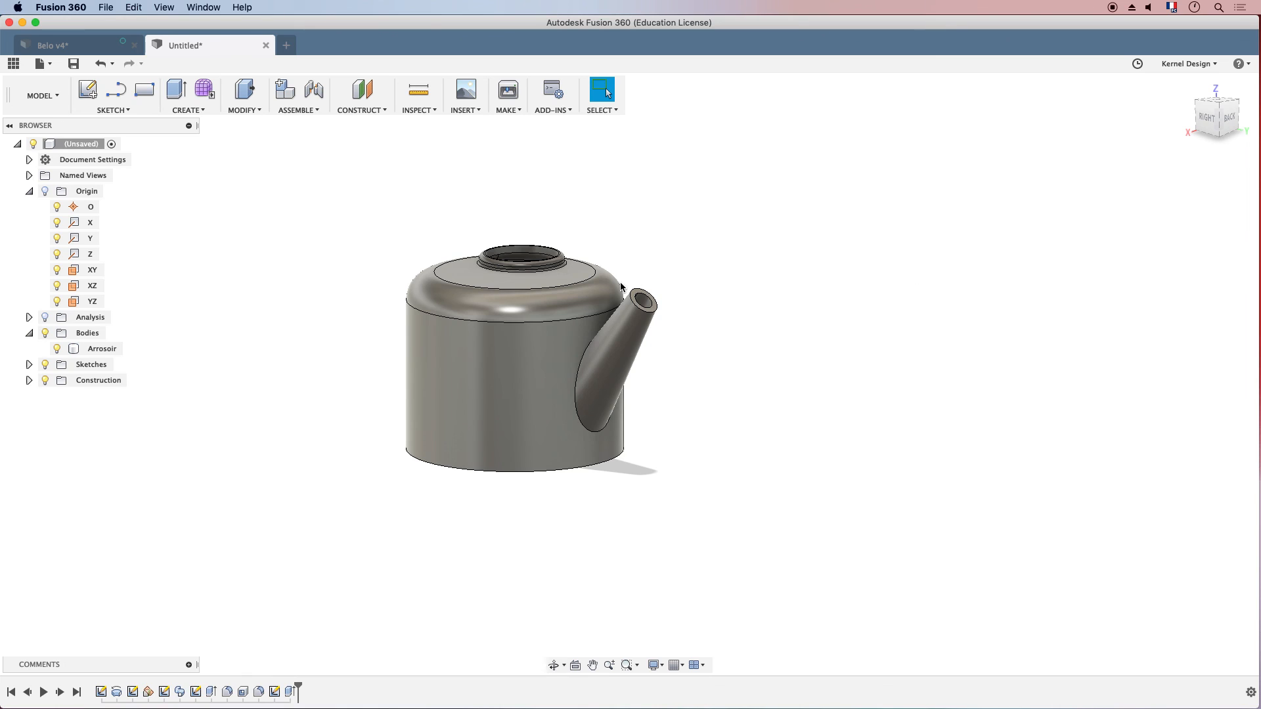